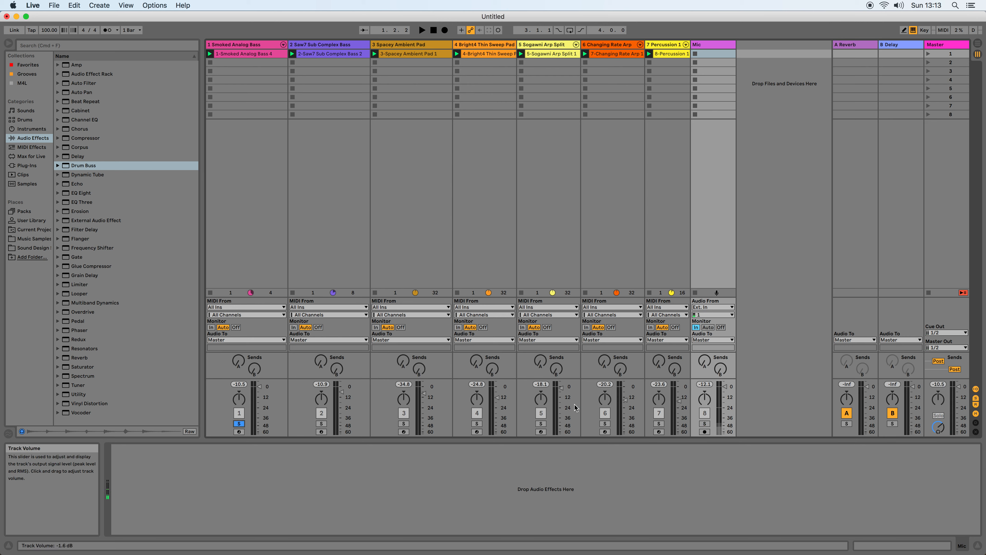
# Solo the Mic track and load the Chorus.adv preset of the Chorus effect onto it.
pyautogui.keyDown('super'); pyautogui.click(704, 424); pyautogui.keyUp('super')
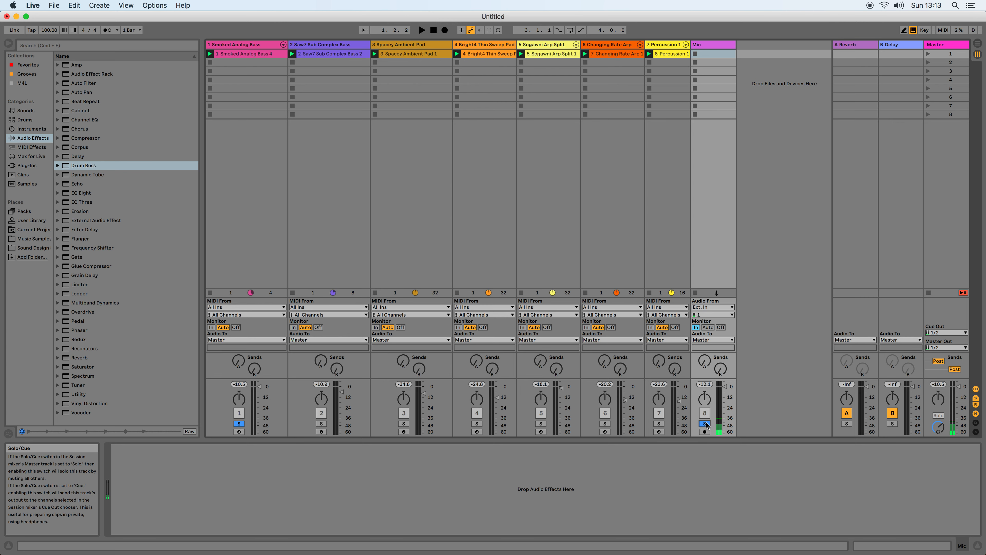
pyautogui.press('space')
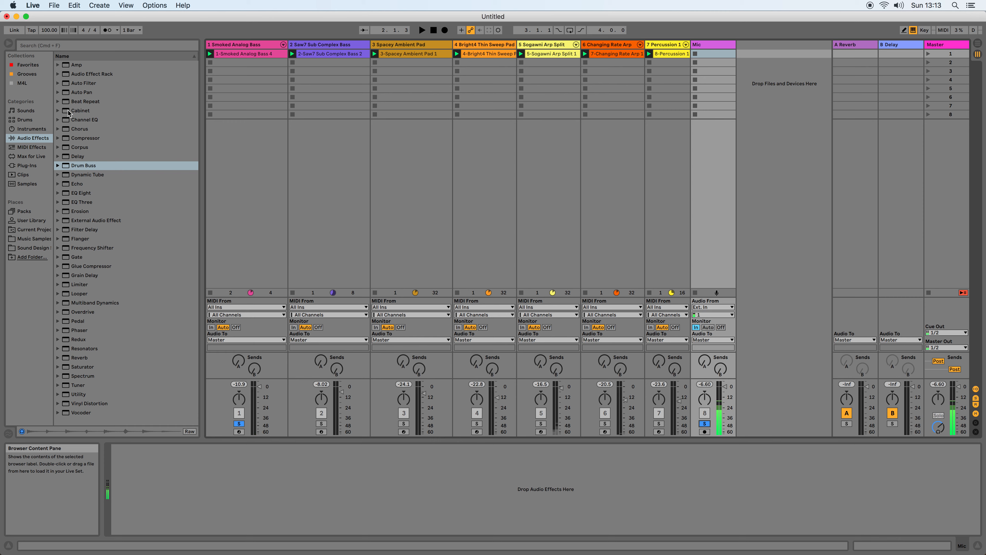
pyautogui.click(58, 130)
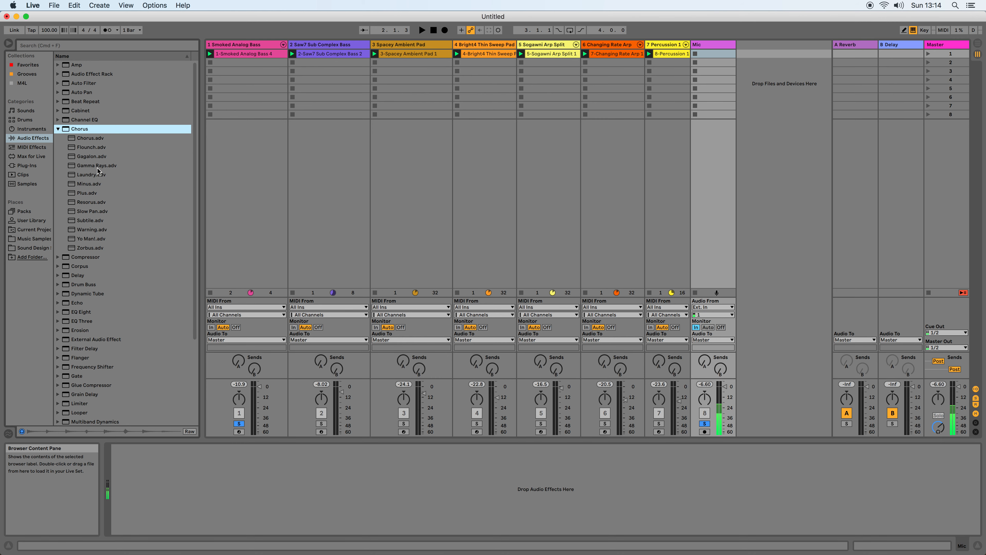
pyautogui.moveTo(87, 141); pyautogui.dragTo(177, 462)
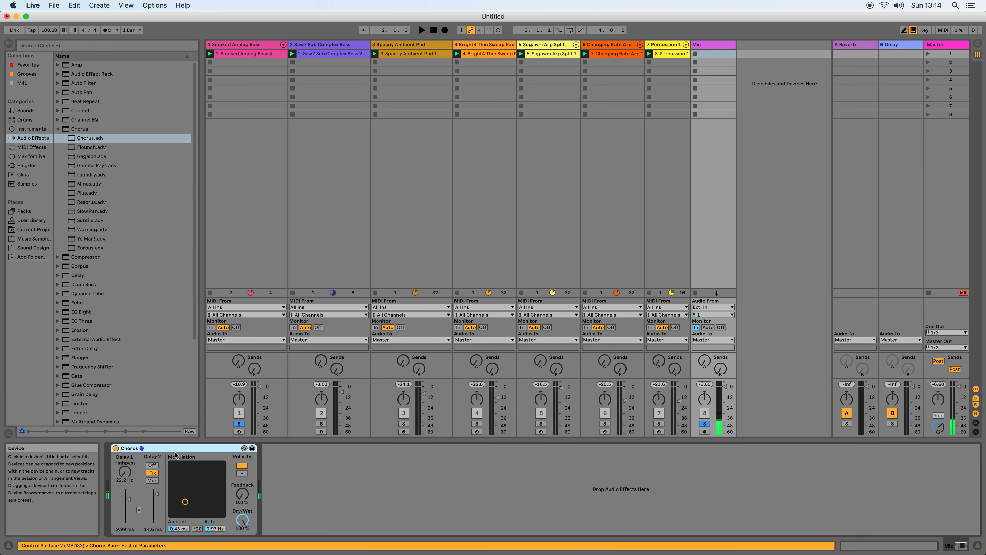
pyautogui.press('space')
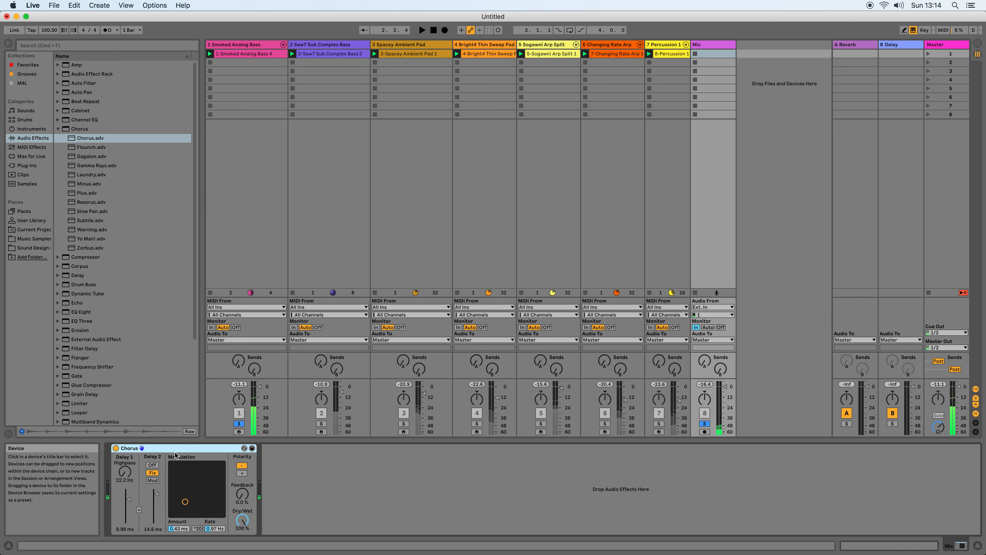
# Move the Chorus device from the Mic track to the Smoked Analog Bass track.
pyautogui.click(274, 44)
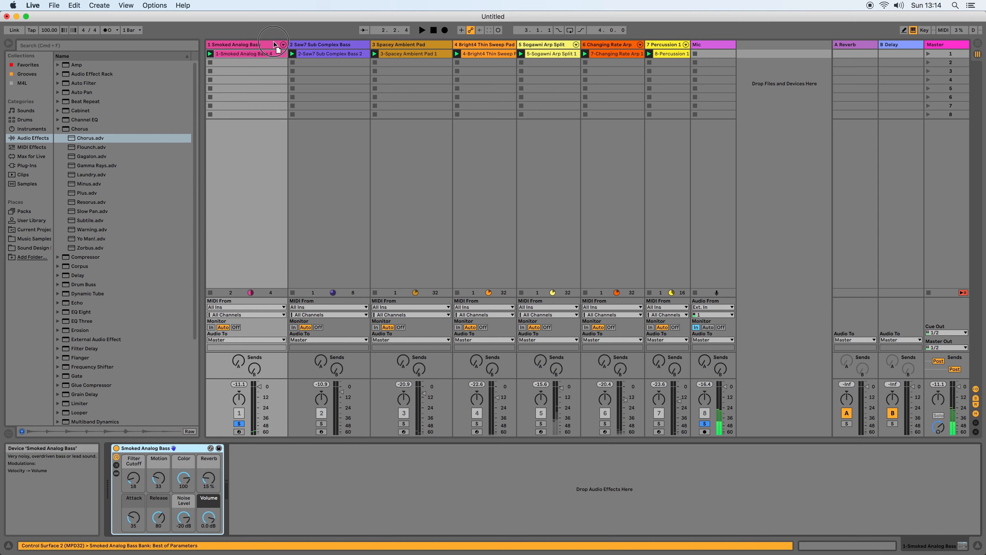
pyautogui.moveTo(273, 41); pyautogui.dragTo(274, 42)
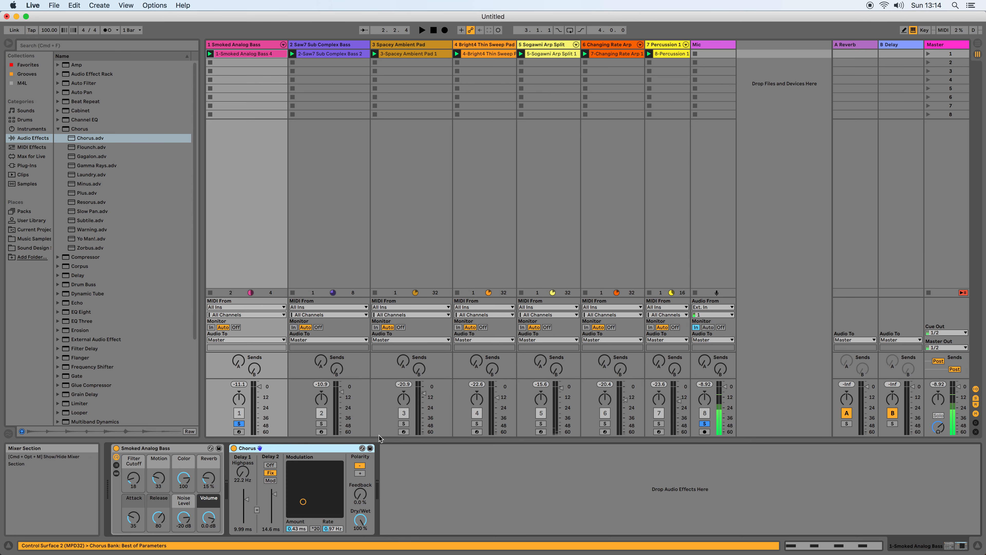
pyautogui.moveTo(299, 448); pyautogui.dragTo(270, 54)
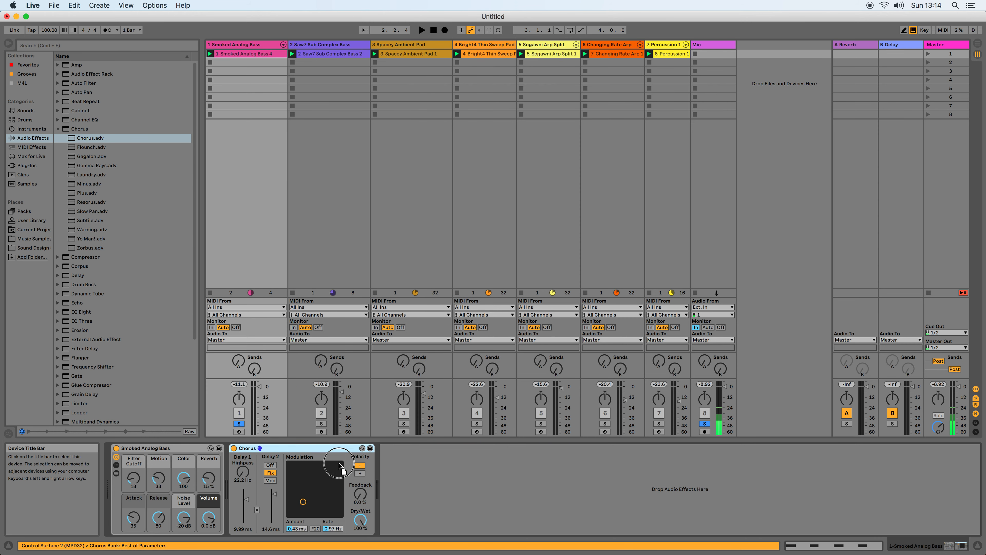
# Play the set and compare Smoked Analog Bass with the Chorus device bypassed and active.
pyautogui.press('space')
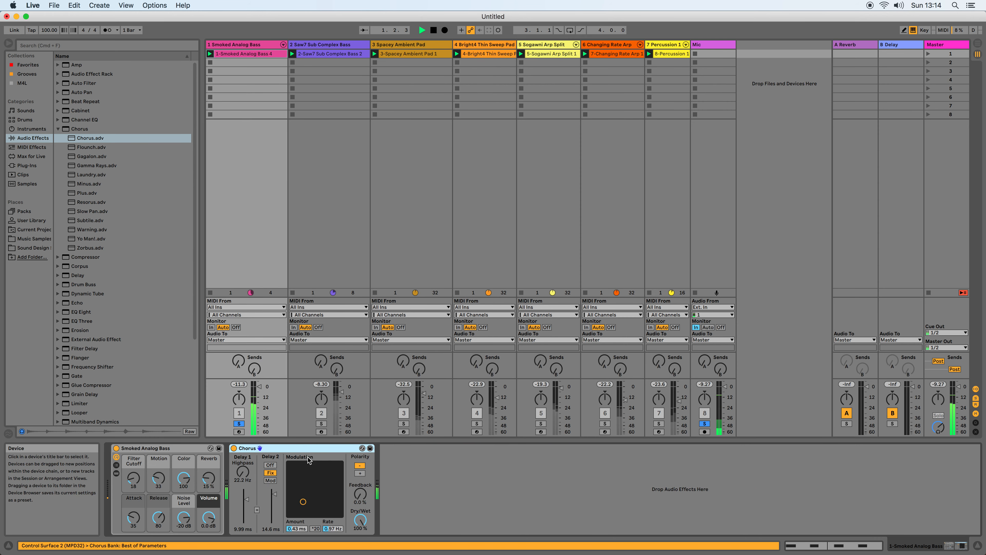
pyautogui.click(235, 447)
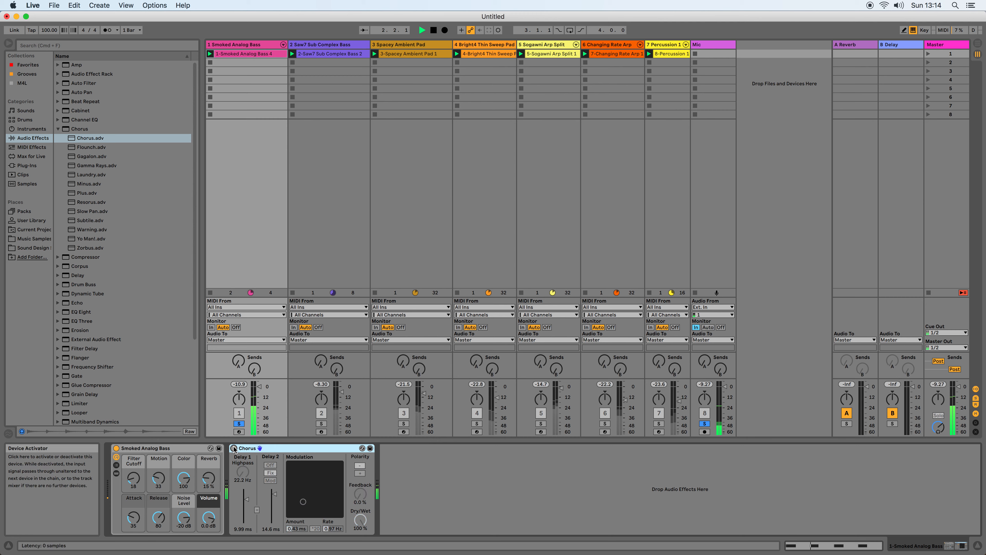
pyautogui.click(234, 447)
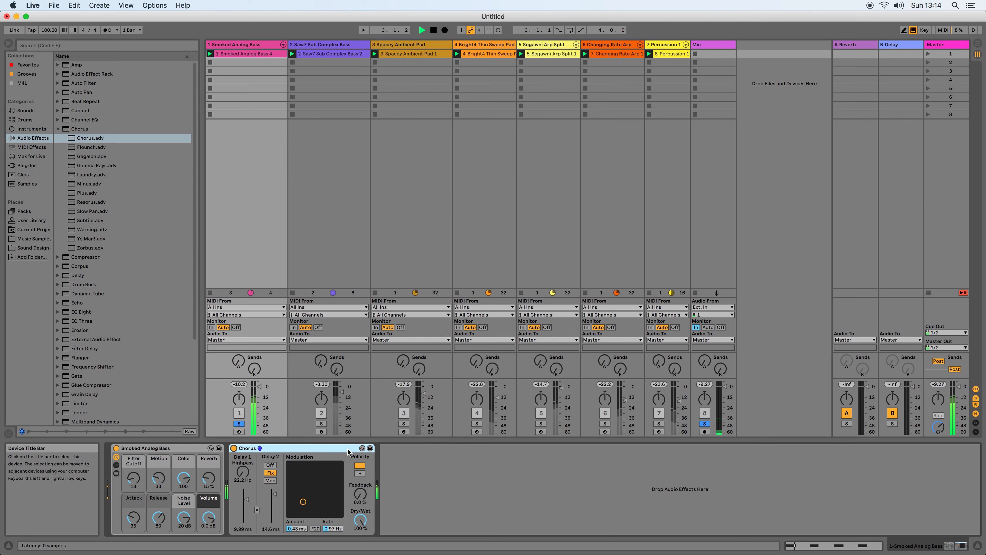
# Audition the Chorus presets Slow Pan, Gamma Rays, Gagalon, Flounch, Yo Man! and Zorbus on Smoked Analog Bass, and return to Chorus.adv.
pyautogui.click(362, 448)
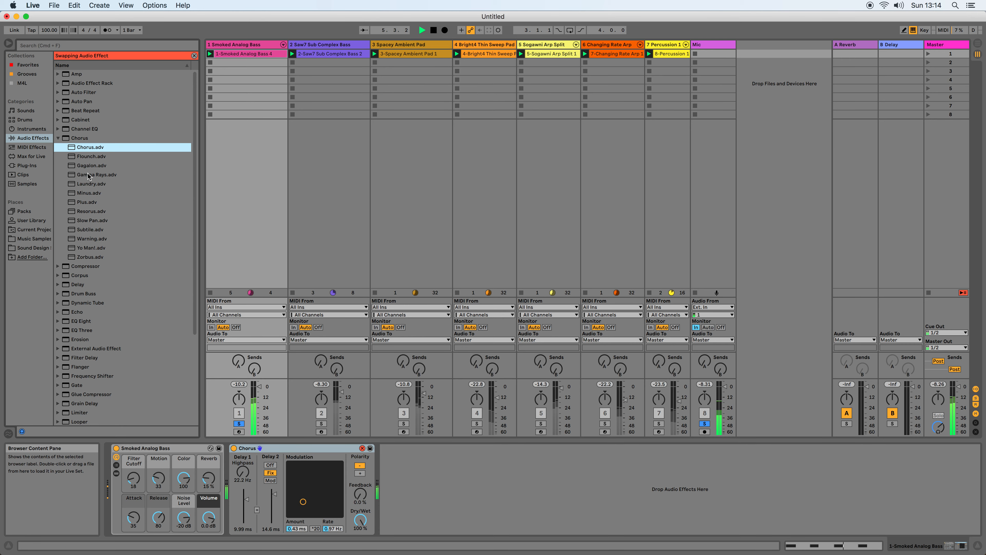
pyautogui.click(92, 220)
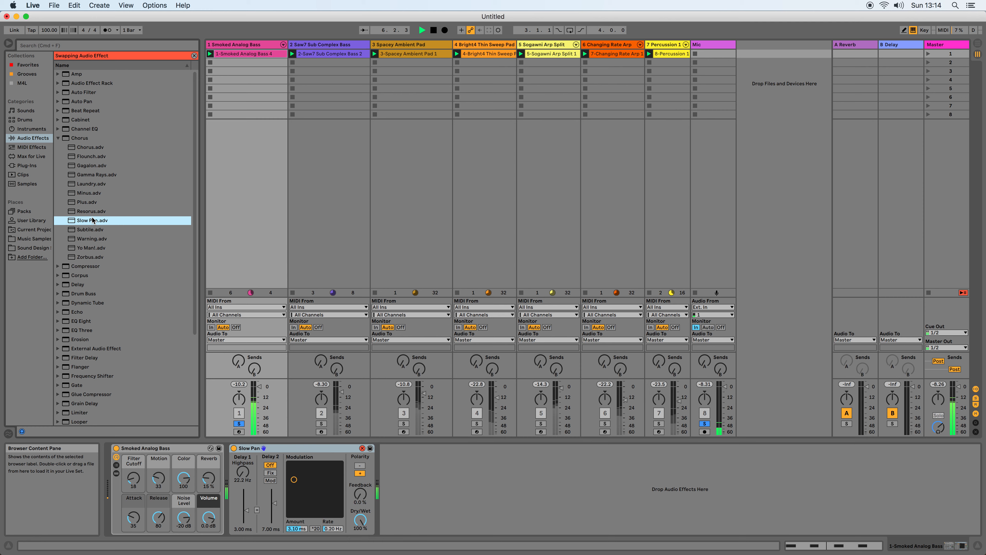
pyautogui.click(86, 176)
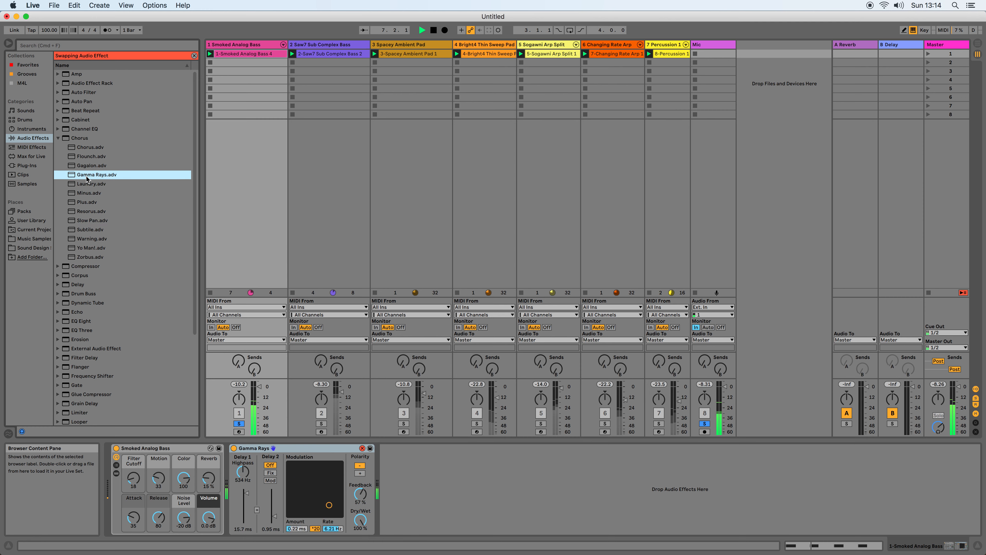
pyautogui.click(86, 166)
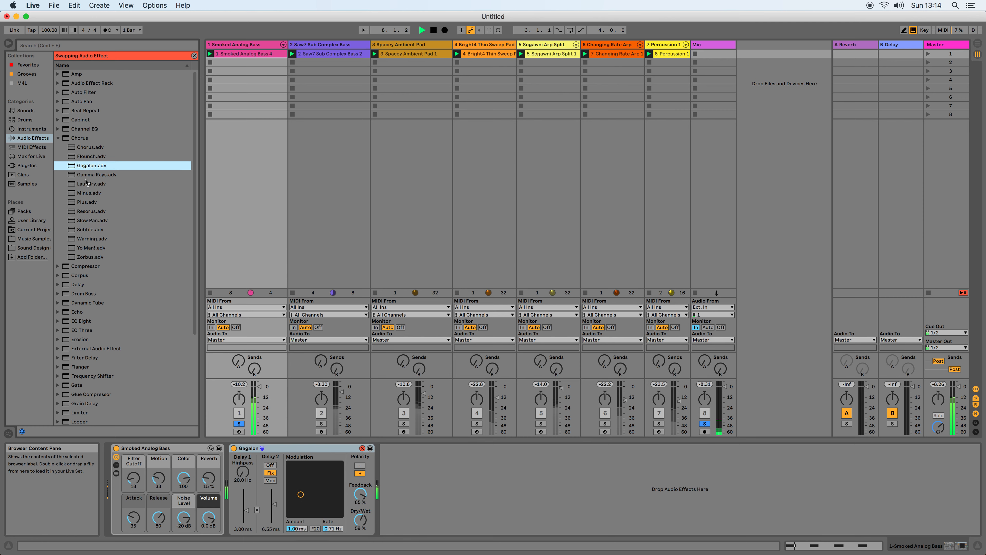
pyautogui.click(88, 157)
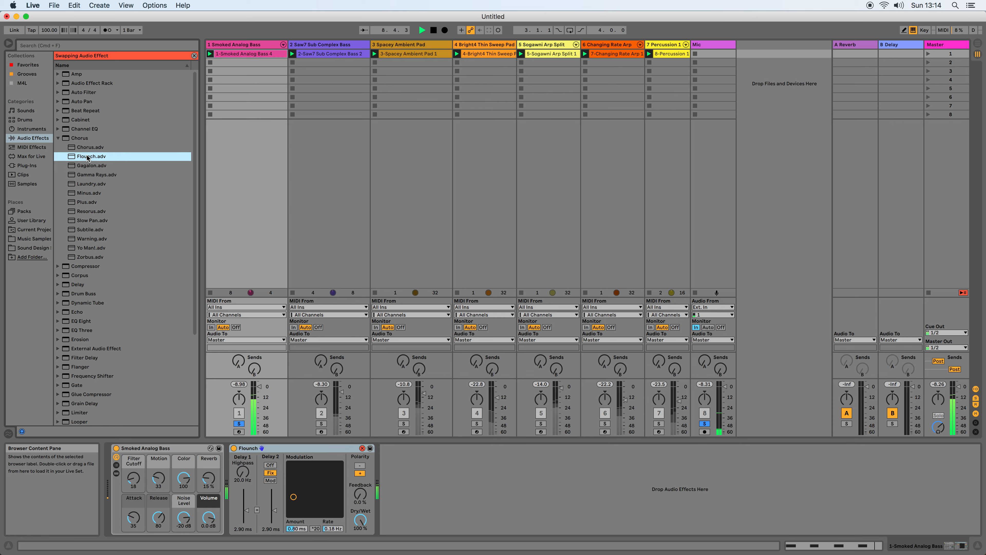
pyautogui.click(89, 249)
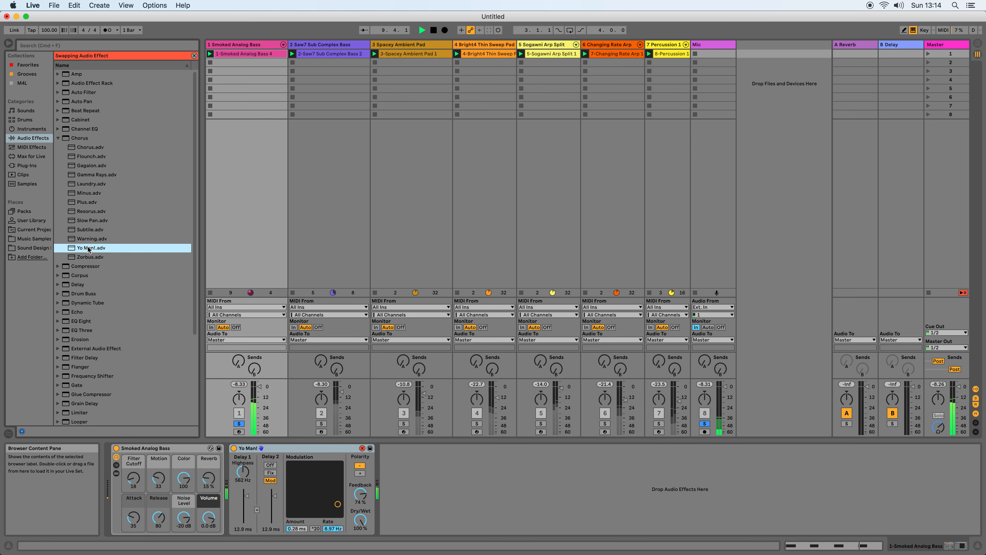
pyautogui.click(93, 255)
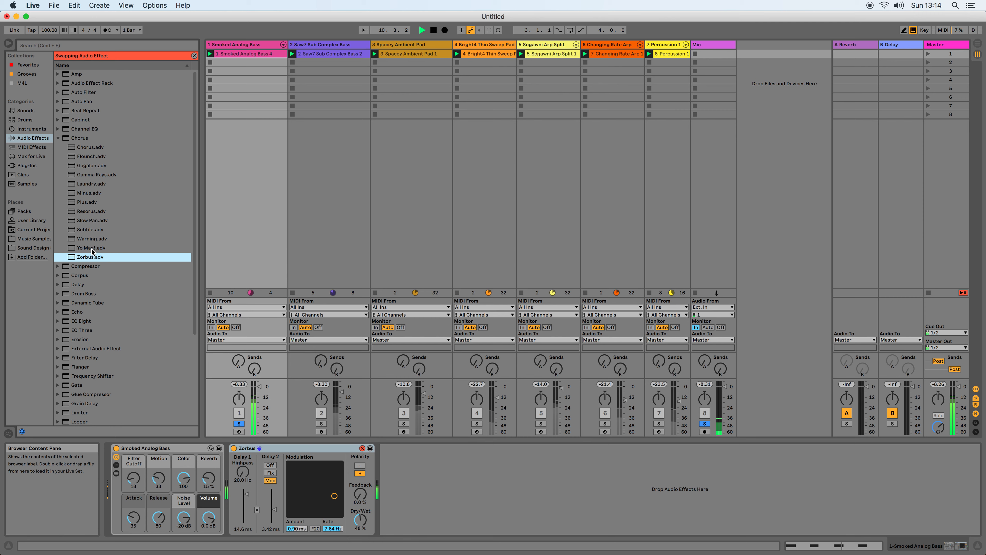
pyautogui.click(85, 148)
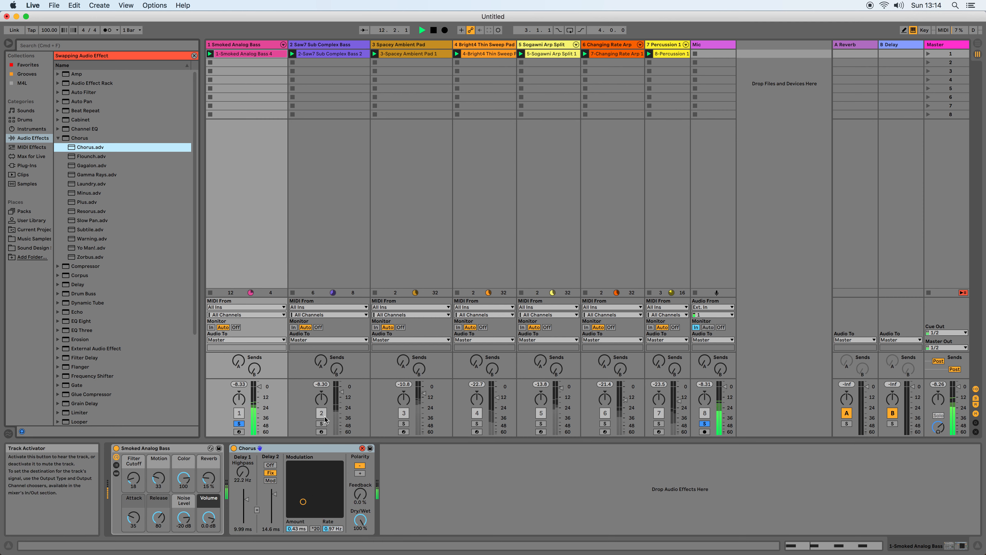
# Switch the solo from Smoked Analog Bass to Saw7 Sub Complex Bass, keeping the Mic track soloed.
pyautogui.keyDown('super'); pyautogui.click(321, 424); pyautogui.keyUp('super')
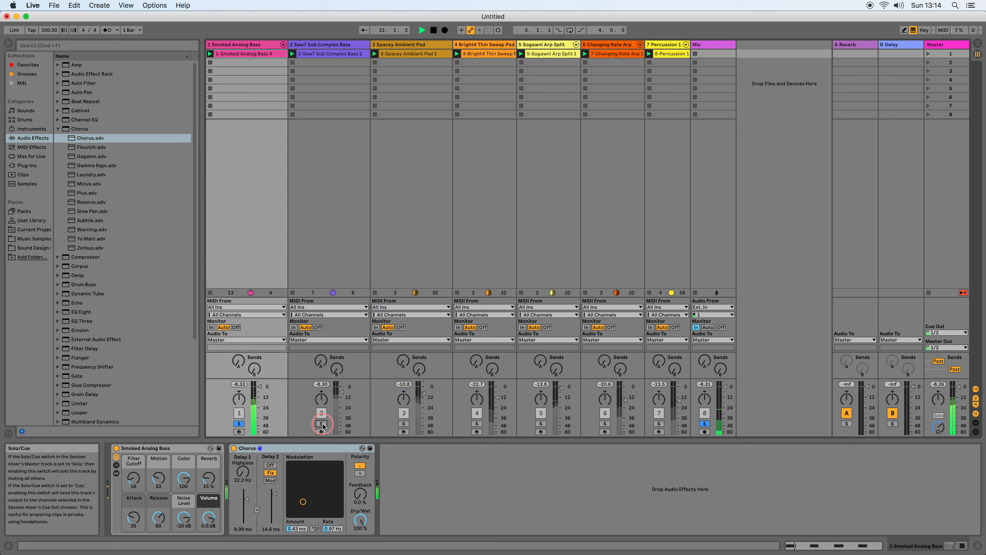
pyautogui.click(240, 425)
pyautogui.click(321, 424)
pyautogui.keyDown('super'); pyautogui.click(704, 423); pyautogui.keyUp('super')
# Search for flanger, add the Flanger preset Techsys.adv to Saw7 Sub Complex Bass, and lower its Dry/Wet to 44.4%.
pyautogui.click(308, 50)
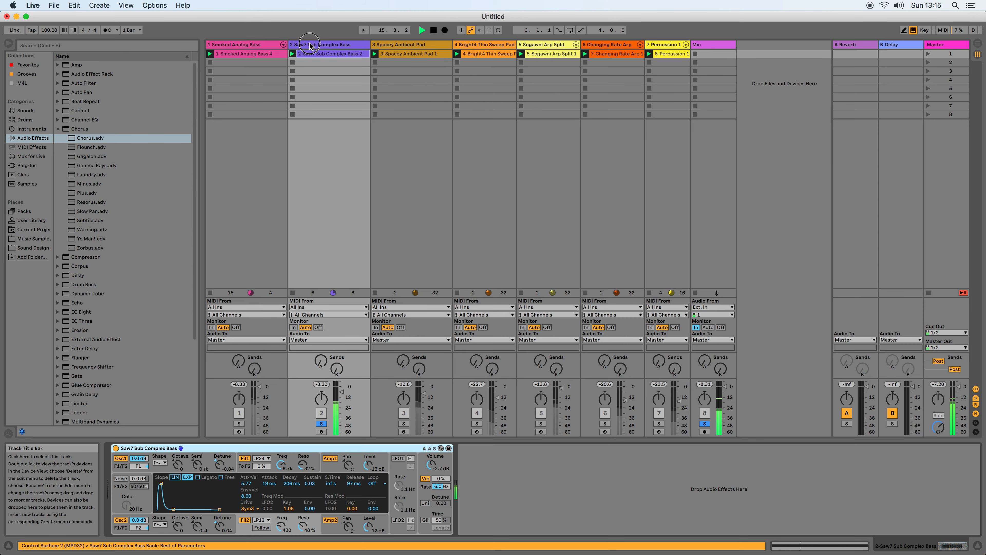
pyautogui.click(52, 44)
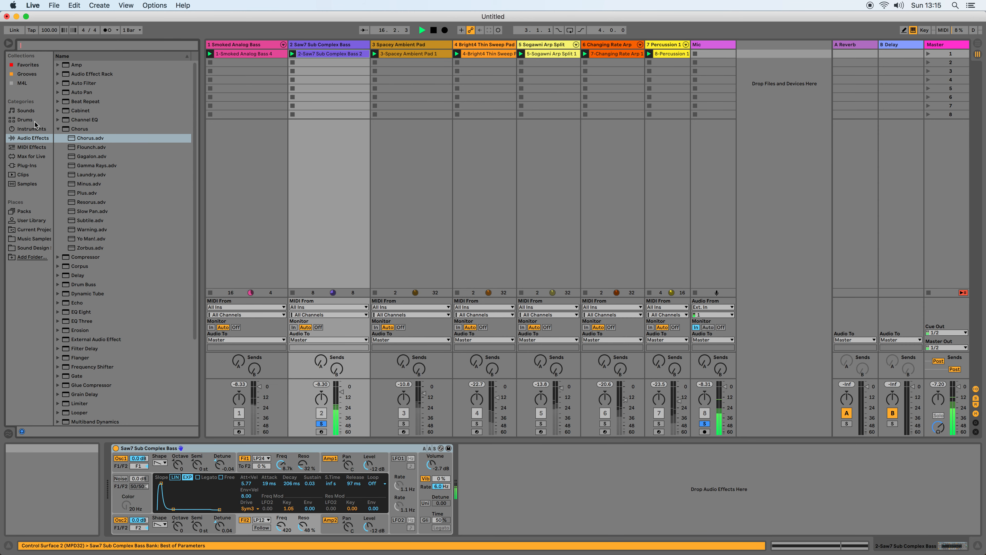
pyautogui.write('flanger')
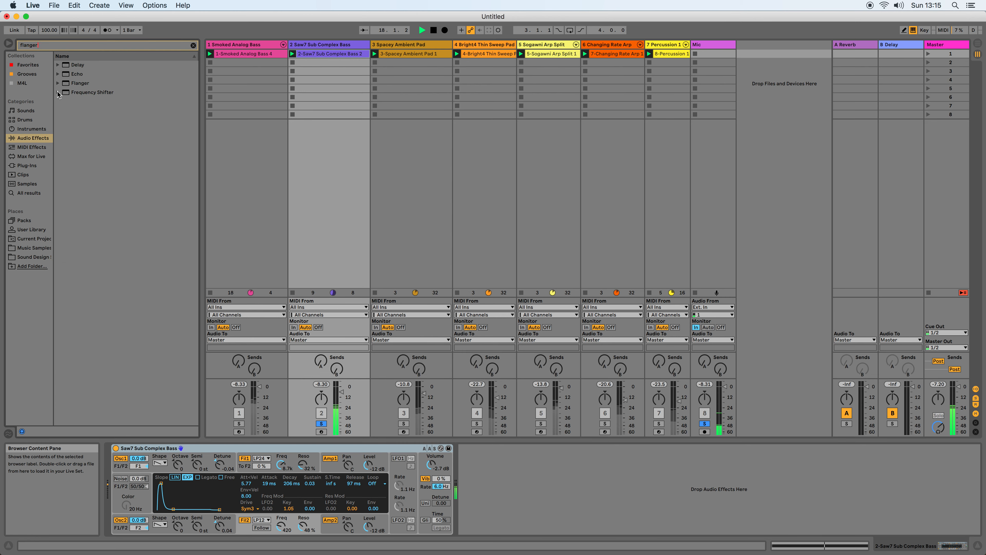
pyautogui.click(58, 84)
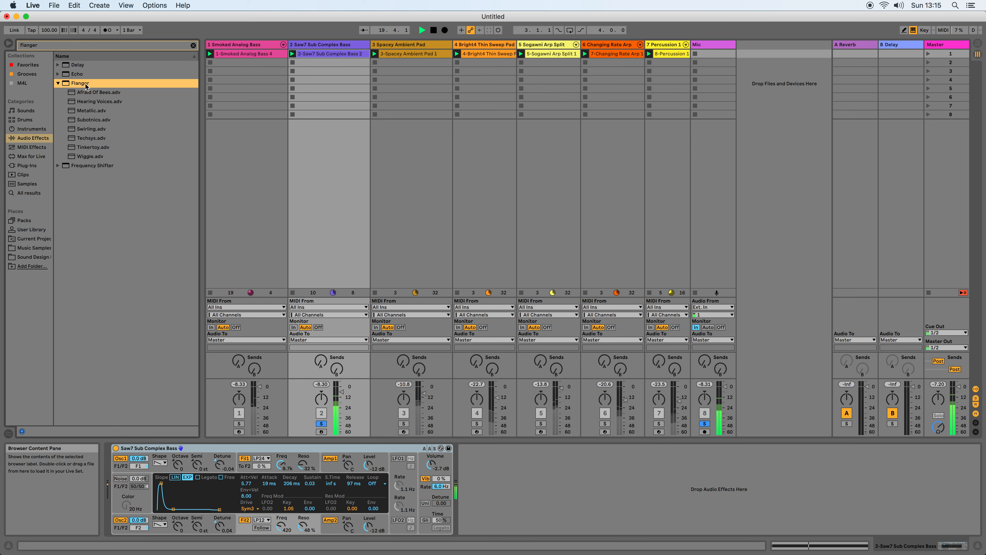
pyautogui.moveTo(89, 138); pyautogui.dragTo(492, 474)
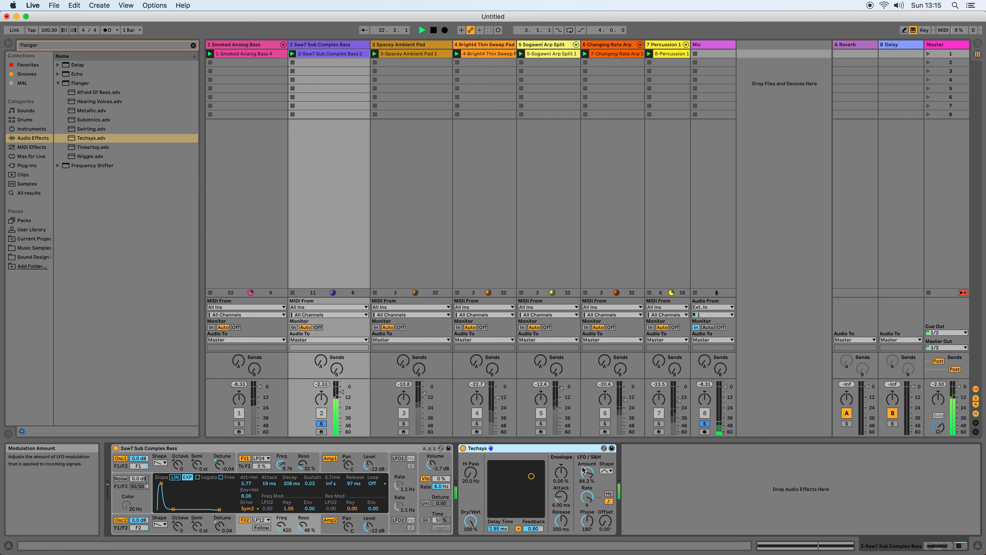
pyautogui.moveTo(471, 520); pyautogui.dragTo(471, 536)
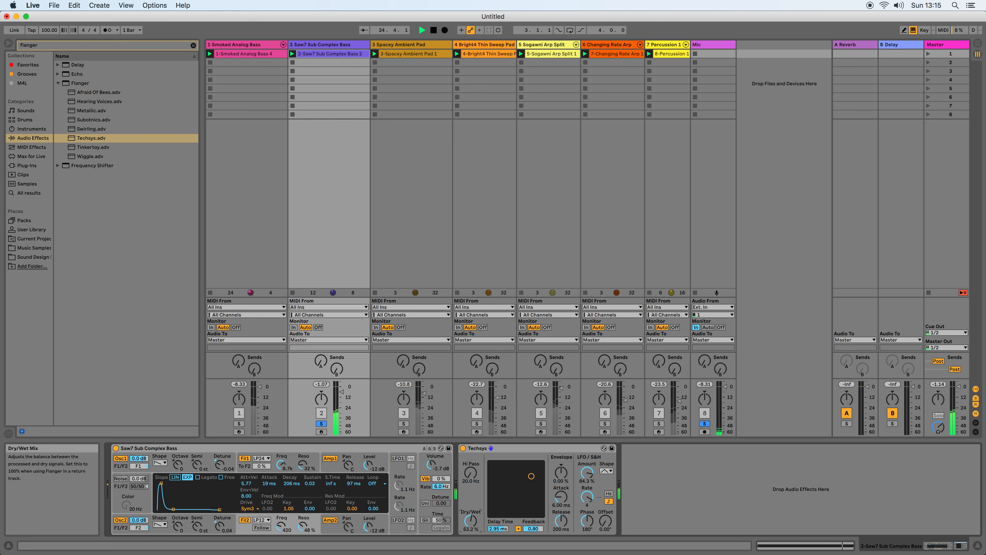
pyautogui.moveTo(470, 522); pyautogui.dragTo(471, 527)
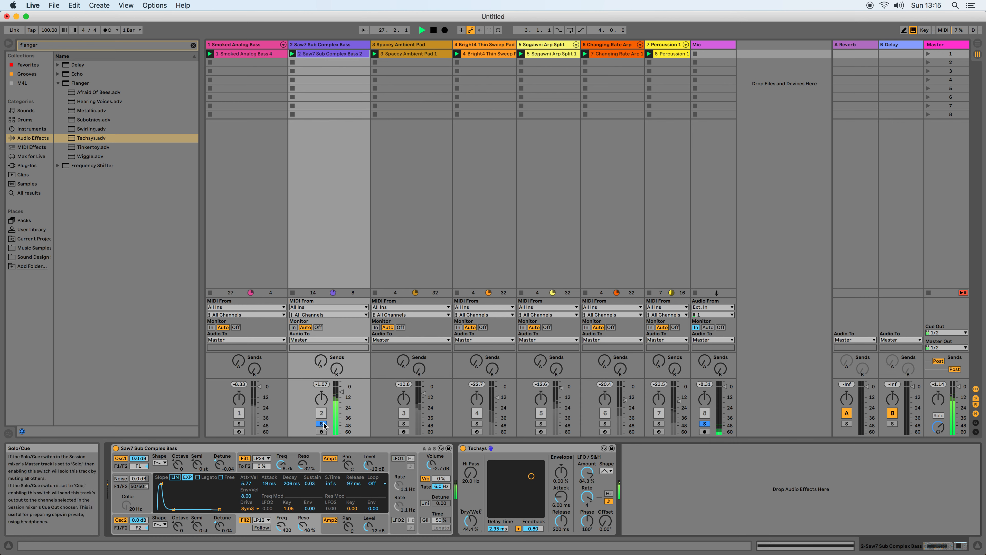
# Switch the solo to Spacey Ambient Pad, search the audio effects for "eq", and add Channel EQ to that track.
pyautogui.click(404, 423)
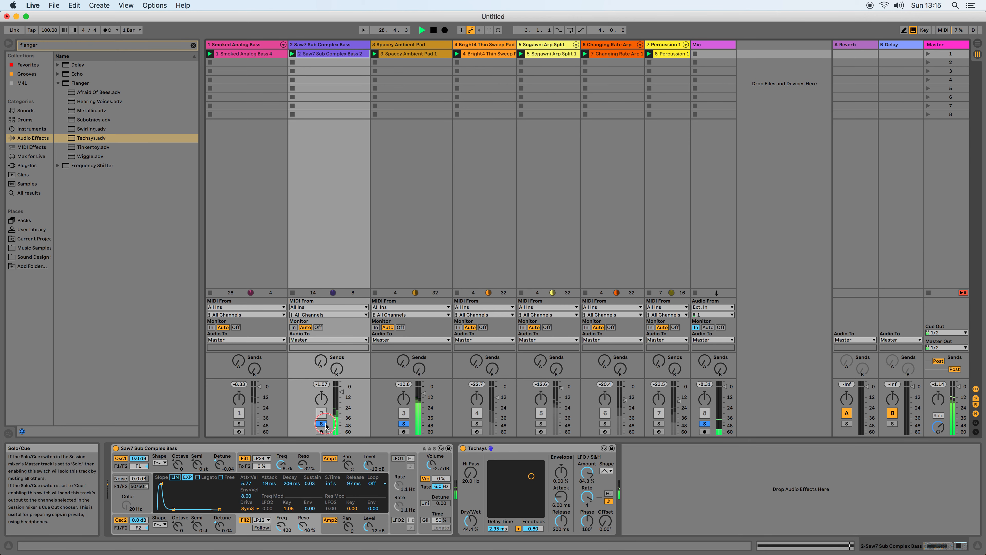
pyautogui.click(423, 257)
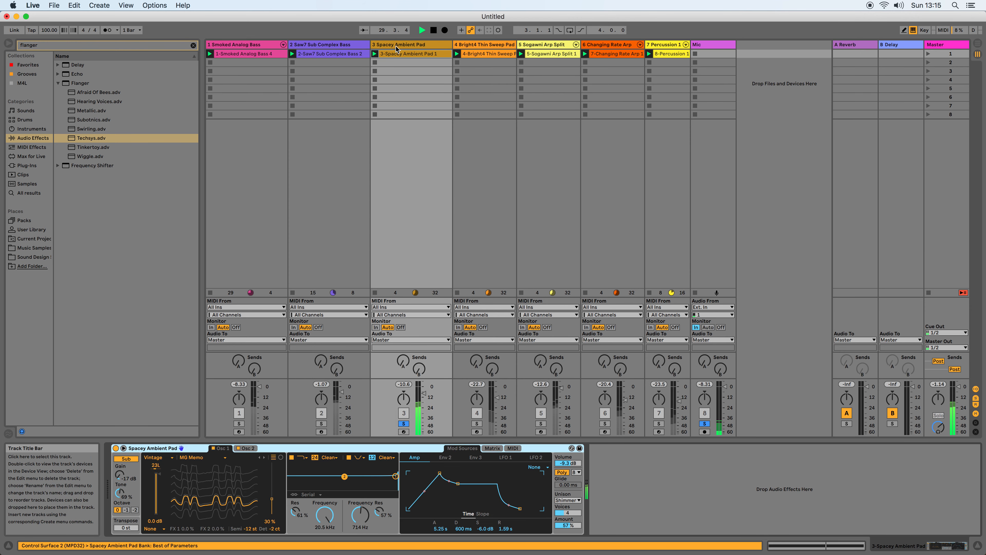
pyautogui.click(58, 82)
pyautogui.click(55, 45)
pyautogui.write('eq')
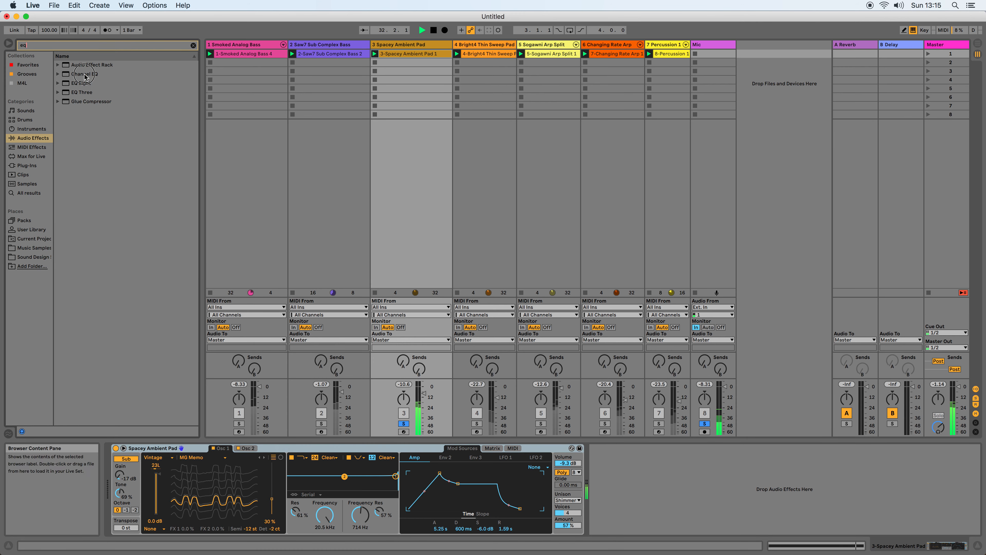
pyautogui.moveTo(85, 76); pyautogui.dragTo(648, 496)
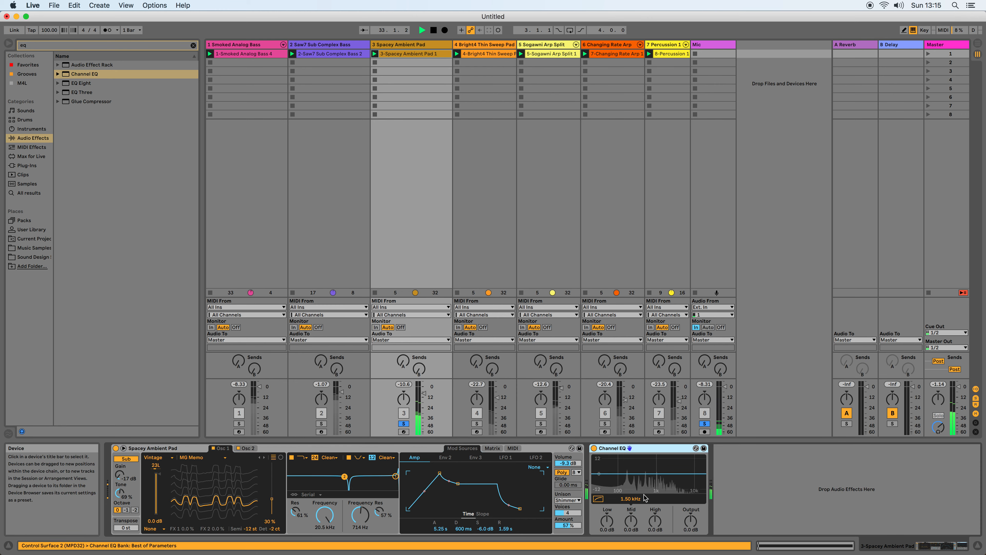
# Enable the Channel EQ's low-cut filter on Spacey Ambient Pad and set its Low gain to -2.6 dB.
pyautogui.click(598, 499)
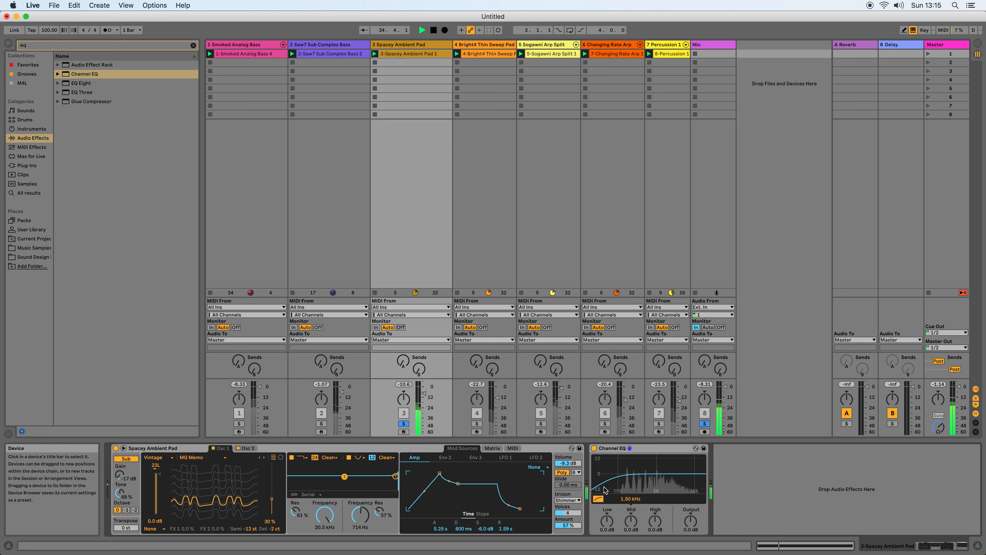
pyautogui.moveTo(607, 520); pyautogui.dragTo(607, 524)
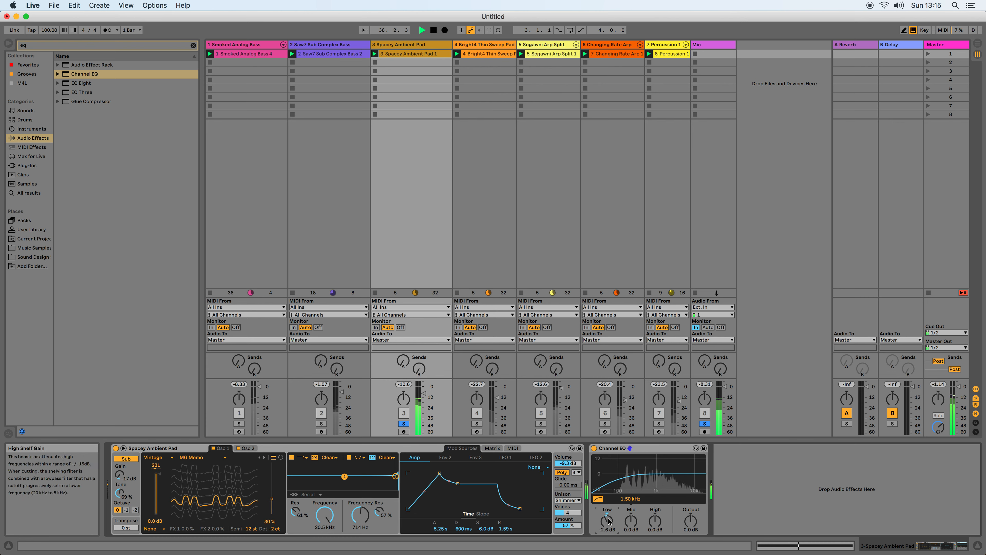
# Switch the solo from Spacey Ambient Pad to Bright4 Thin Sweep Pad, keeping the Mic track soloed.
pyautogui.click(478, 423)
pyautogui.click(407, 422)
pyautogui.click(406, 422)
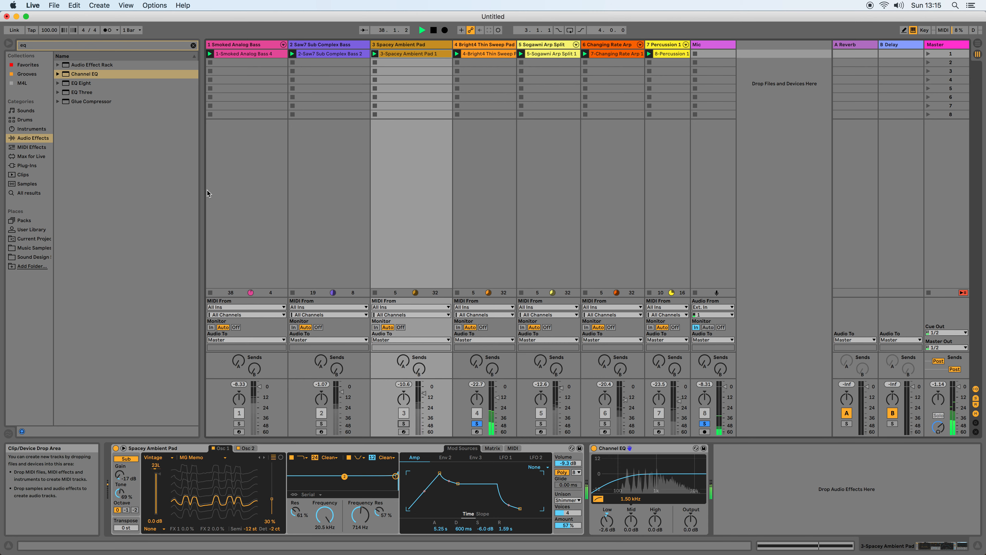
# Search the audio effects for "phaser" and add the Phaser preset Phased & Confused.adv to Bright4 Thin Sweep Pad.
pyautogui.click(35, 46)
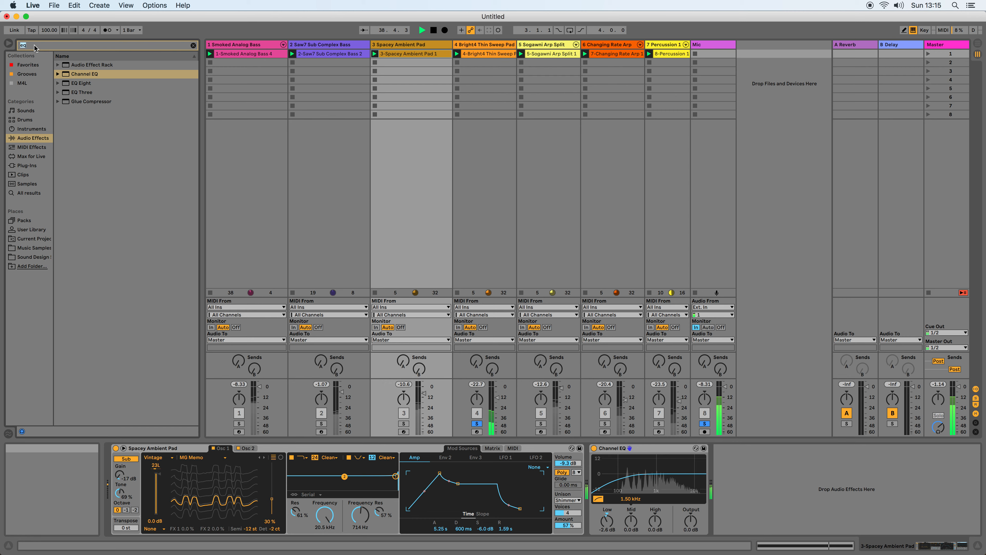
pyautogui.write('phaser')
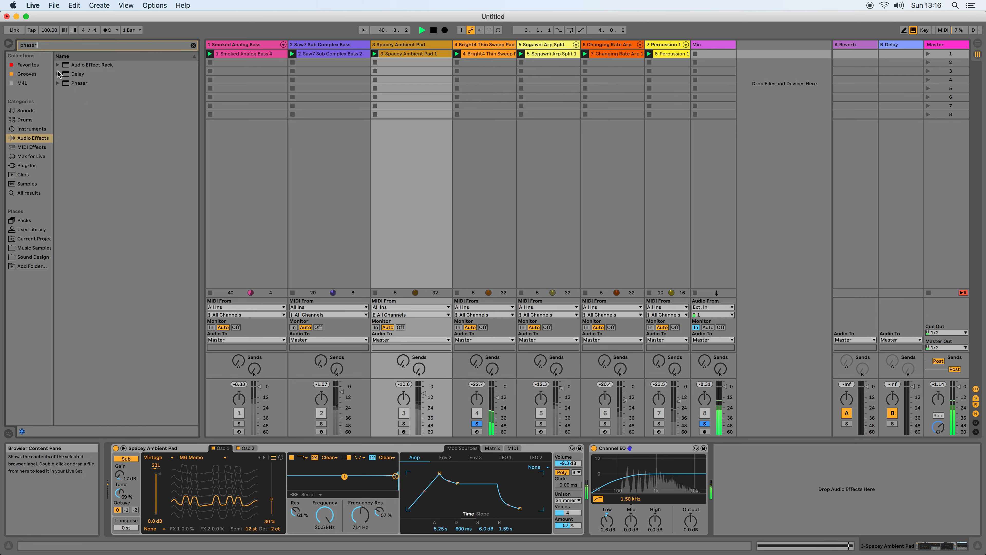
pyautogui.click(58, 83)
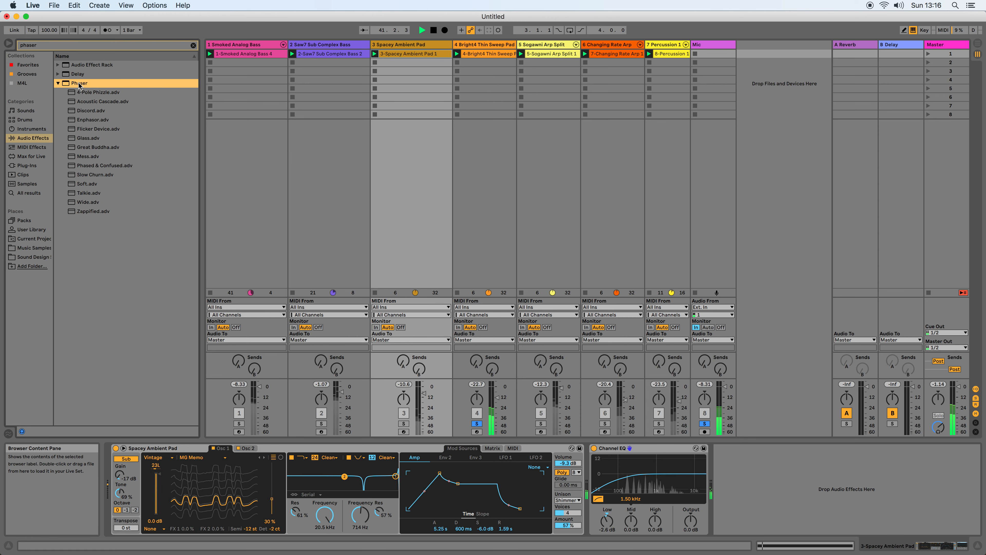
pyautogui.moveTo(93, 165); pyautogui.dragTo(491, 482)
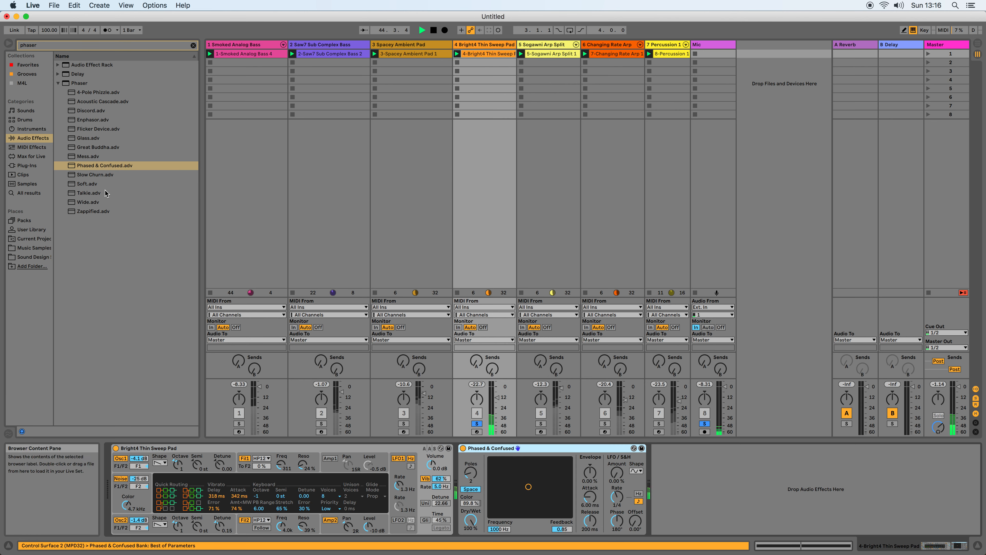
# Try the Phaser presets Flicker Device.adv and Enphasor.adv on Bright4 Thin Sweep Pad, and replace them with Acoustic Cascade.adv.
pyautogui.moveTo(91, 130); pyautogui.dragTo(483, 461)
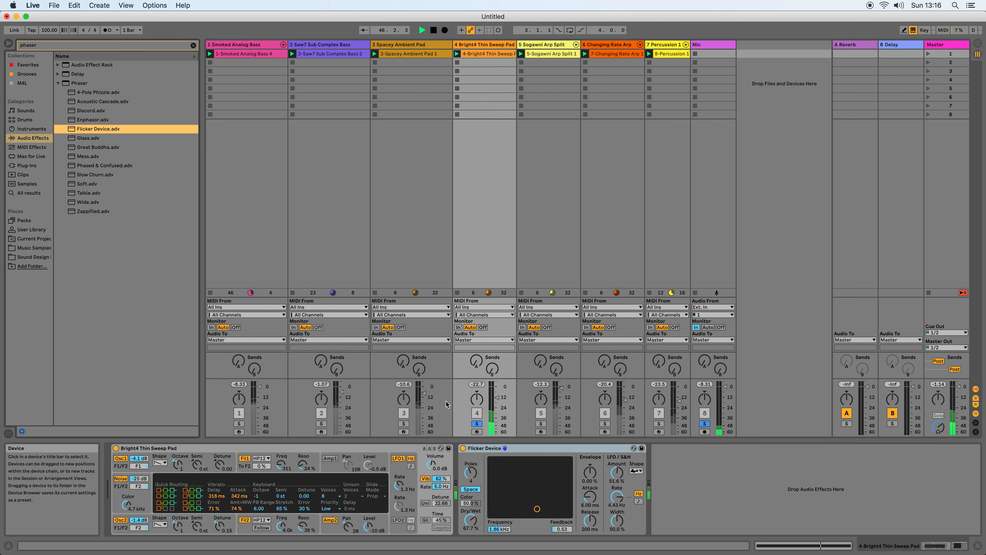
pyautogui.doubleClick(83, 120)
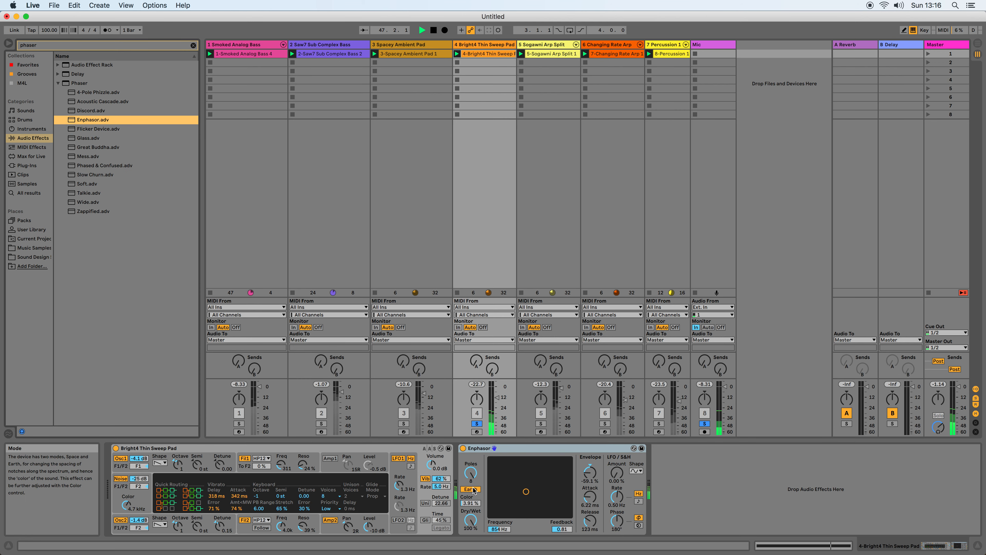
pyautogui.moveTo(98, 100); pyautogui.dragTo(463, 447)
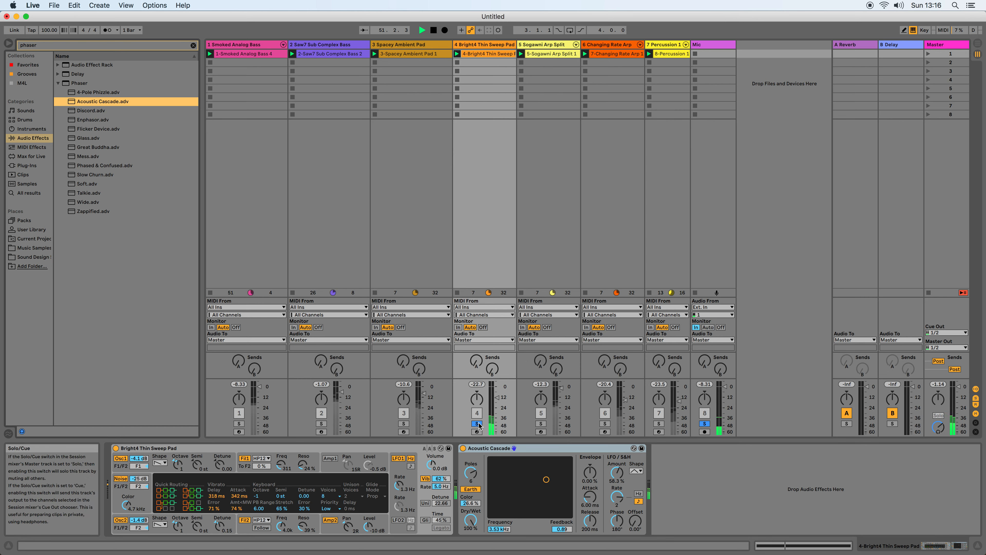
# Solo Sogawni Arp Split in place of Bright4 Thin Sweep Pad and add a Channel EQ to it with the low-cut filter enabled.
pyautogui.click(541, 424)
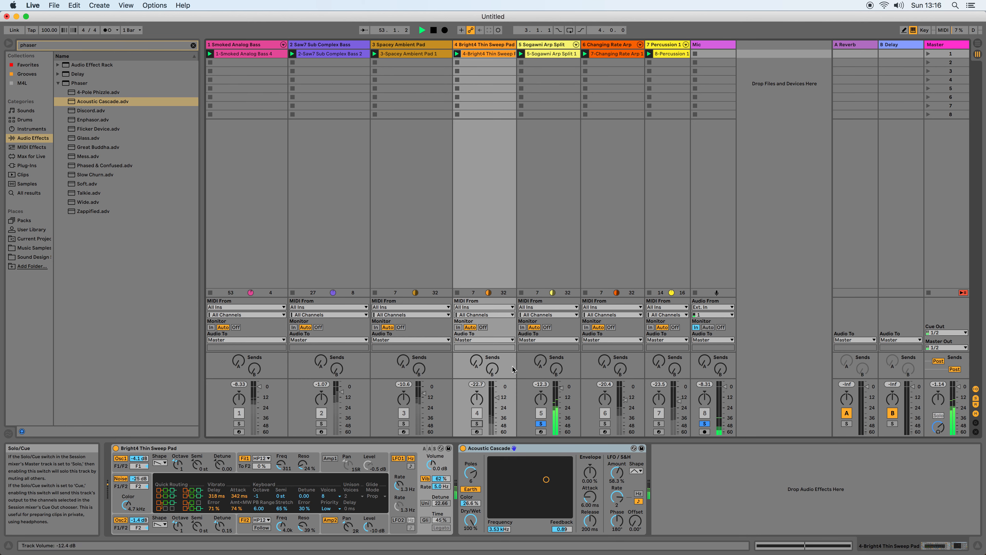
pyautogui.click(531, 46)
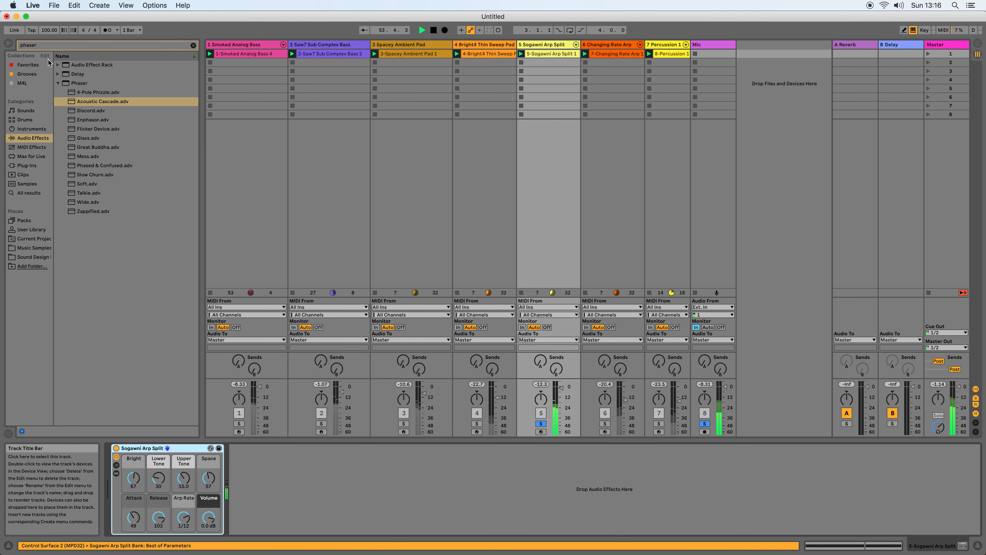
pyautogui.click(74, 44)
pyautogui.write('eq')
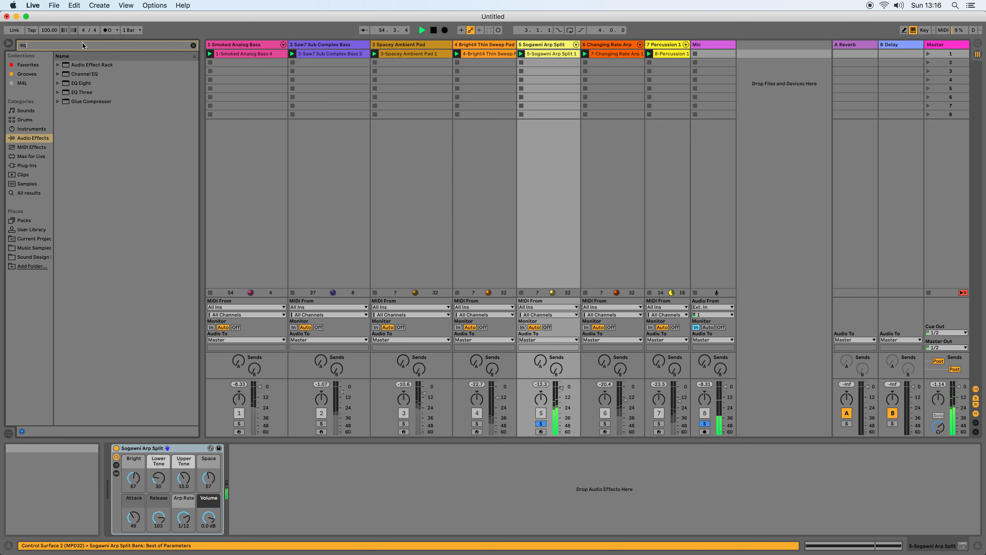
pyautogui.doubleClick(84, 74)
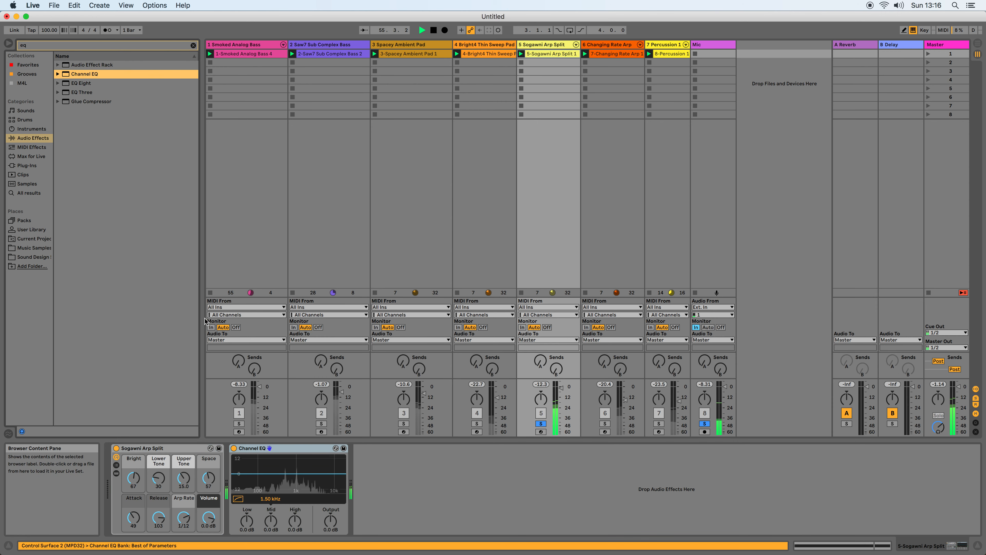
pyautogui.click(238, 498)
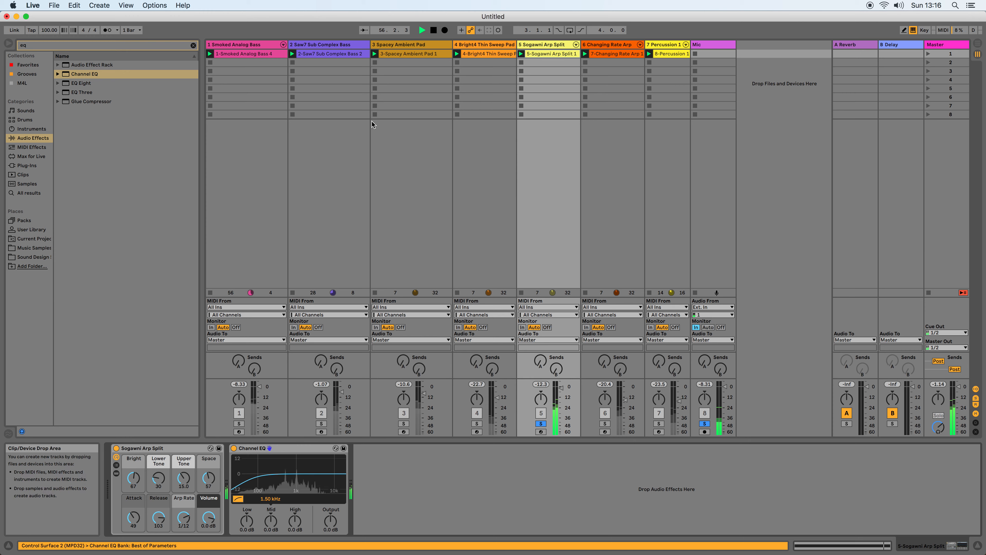
# Select the Percussion 1 track and switch the solo from Sogawni Arp Split to Changing Rate Arp.
pyautogui.click(671, 44)
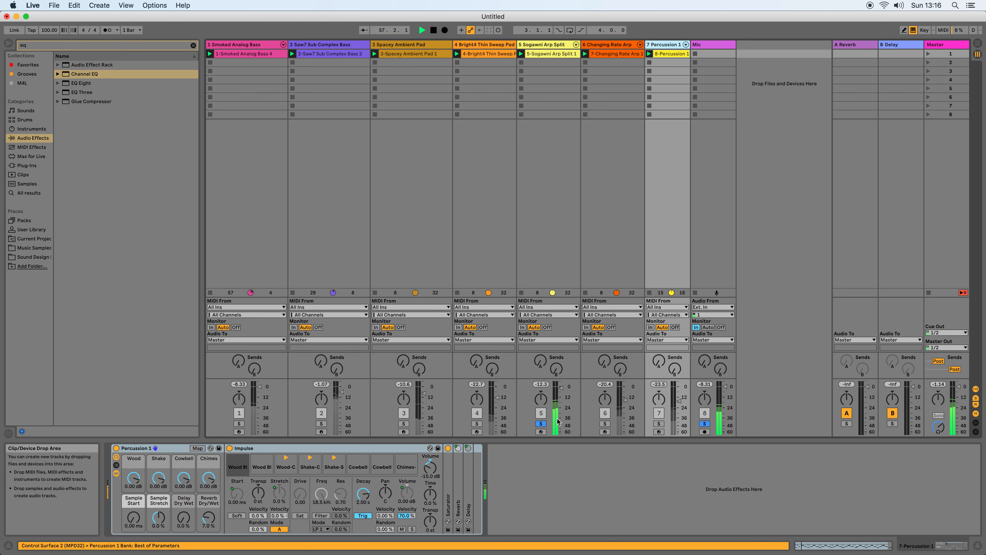
pyautogui.click(604, 424)
pyautogui.click(540, 423)
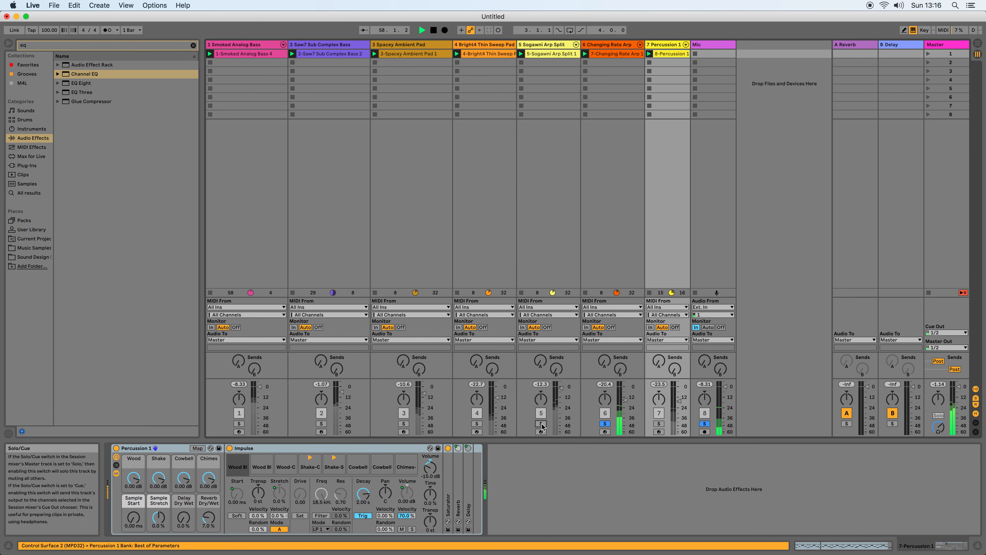
pyautogui.moveTo(85, 73); pyautogui.dragTo(556, 486)
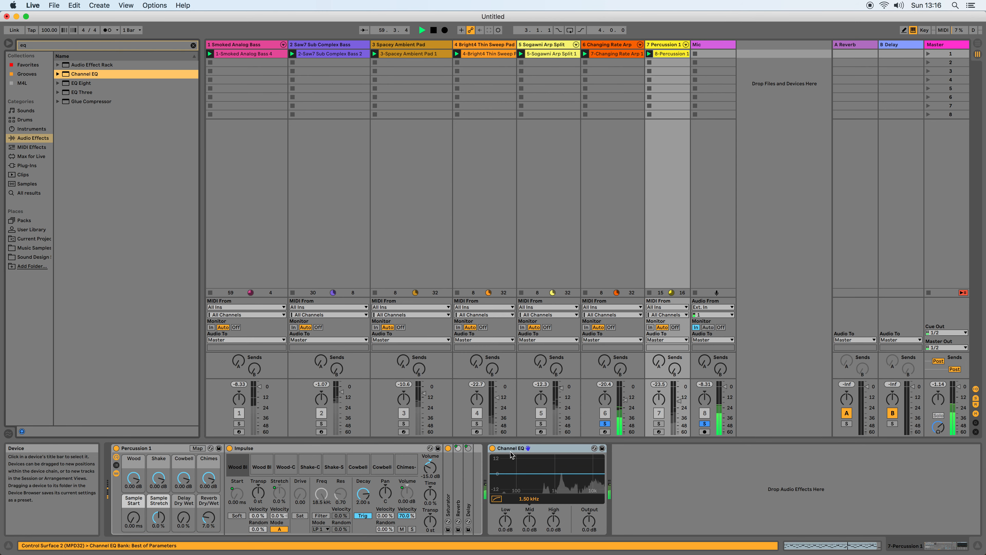
pyautogui.click(573, 448)
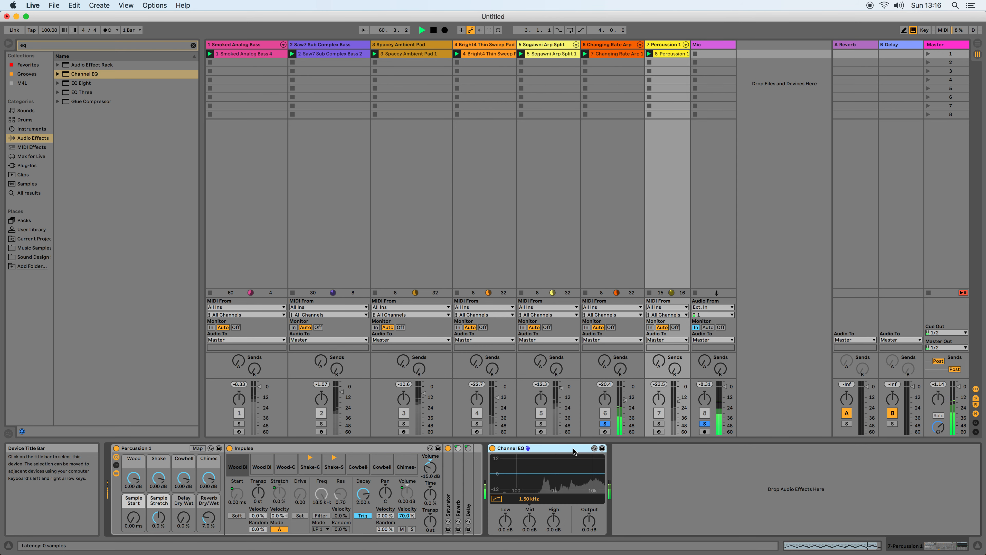
pyautogui.press('Delete')
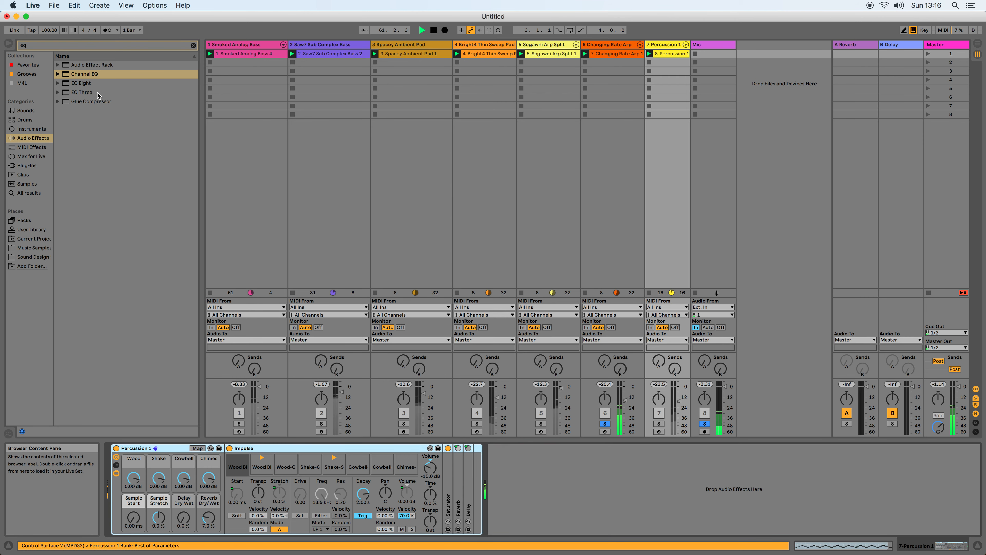
# Search the audio effects for "dist", add Overdrive to Percussion 1 and set its Drive to 91%.
pyautogui.click(42, 46)
pyautogui.write('di')
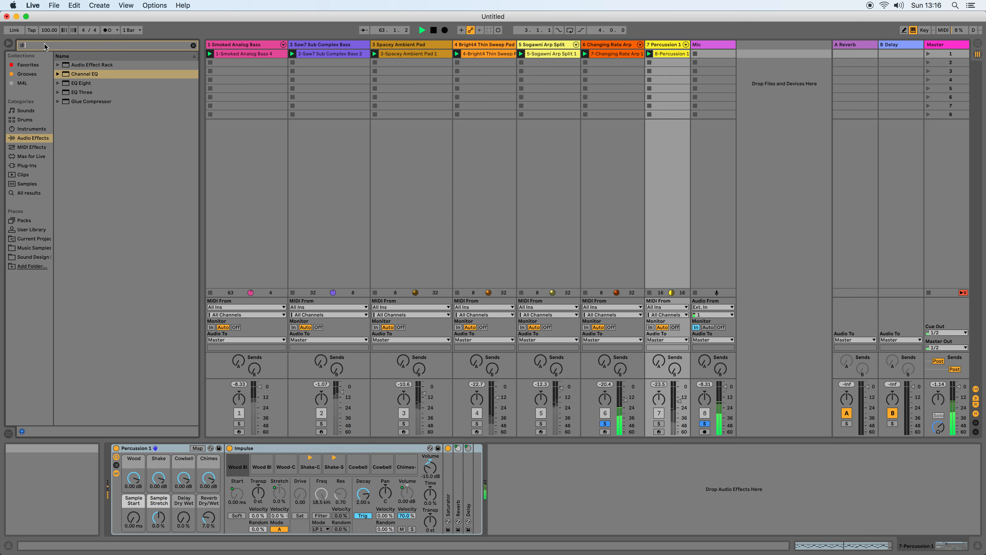
pyautogui.write('so')
pyautogui.press('BackSpace')
pyautogui.write('t')
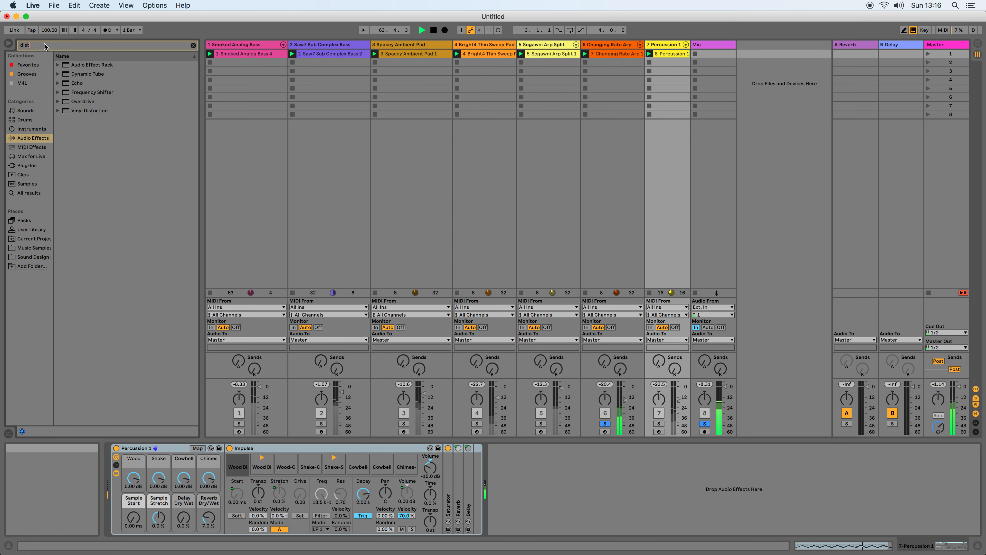
pyautogui.click(57, 101)
pyautogui.moveTo(540, 432); pyautogui.dragTo(501, 506)
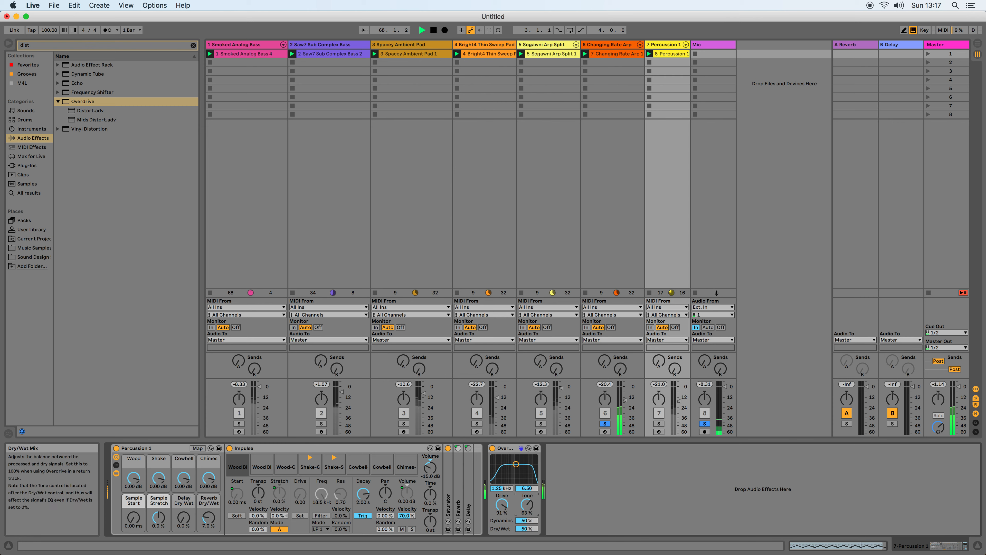
# Move the Overdrive to Changing Rate Arp and set its filter to 321 Hz with a bandwidth of 1.56 and its Drive to 54%.
pyautogui.moveTo(515, 465); pyautogui.dragTo(526, 468)
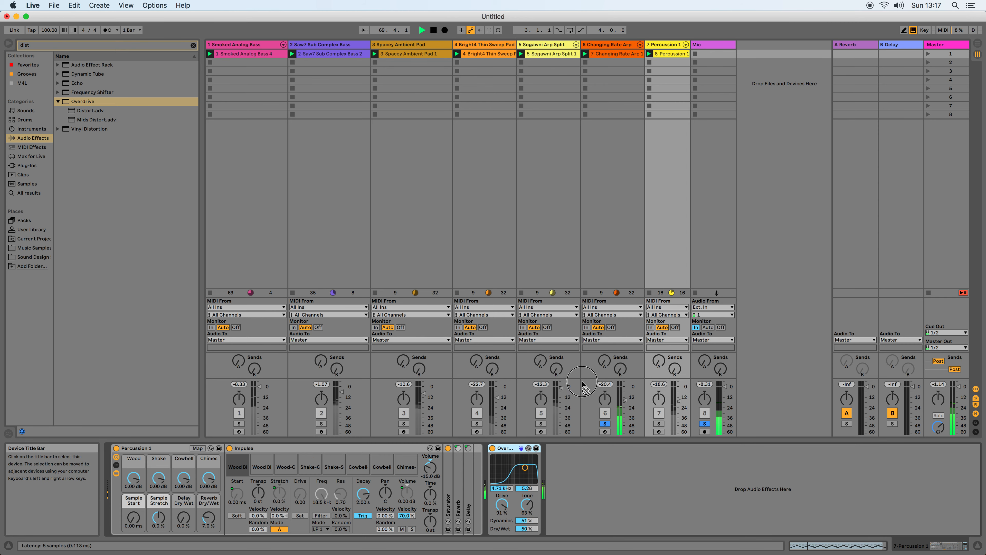
pyautogui.click(621, 87)
pyautogui.moveTo(572, 324); pyautogui.dragTo(569, 511)
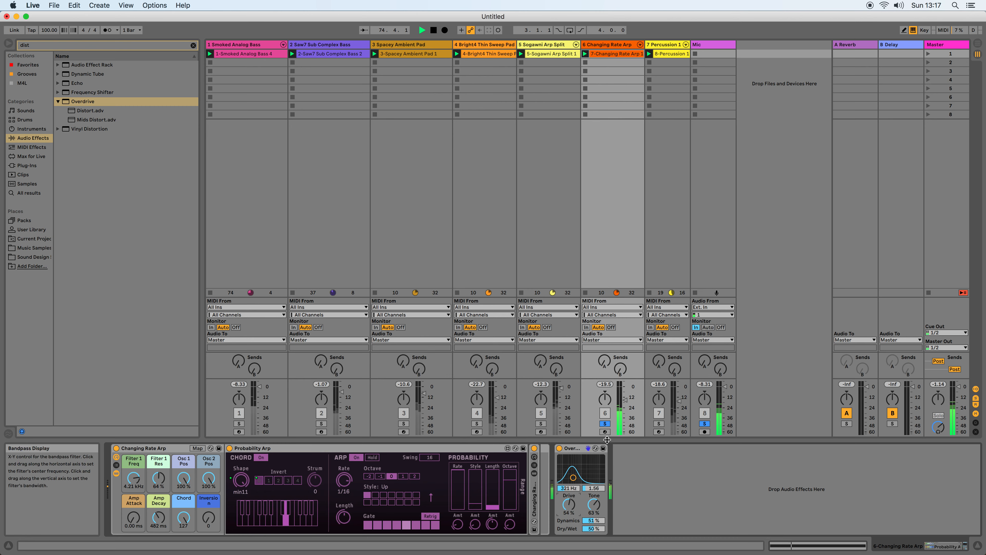
# Restart playback with only Percussion 1 and Mic soloed.
pyautogui.keyDown('super'); pyautogui.click(658, 424); pyautogui.keyUp('super')
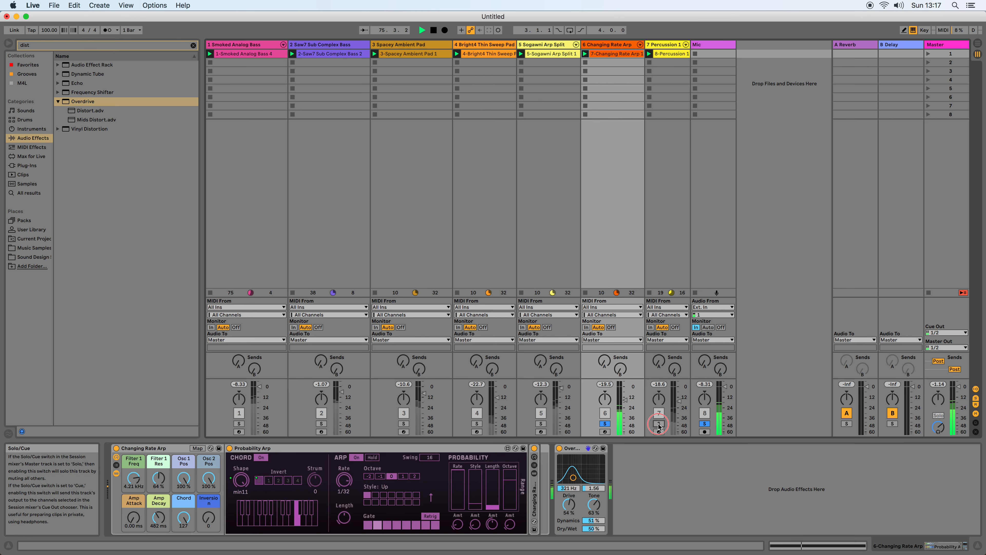
pyautogui.click(609, 422)
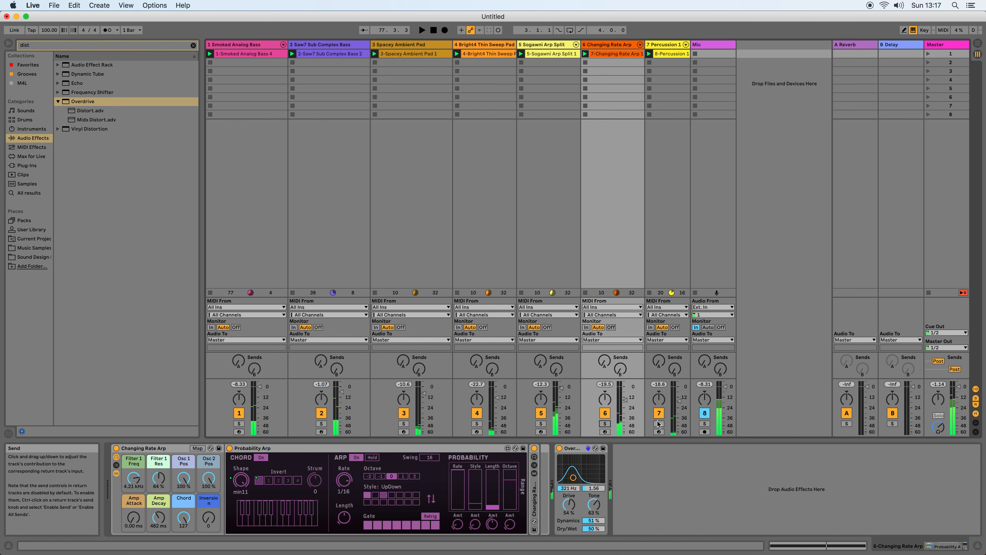
pyautogui.click(705, 424)
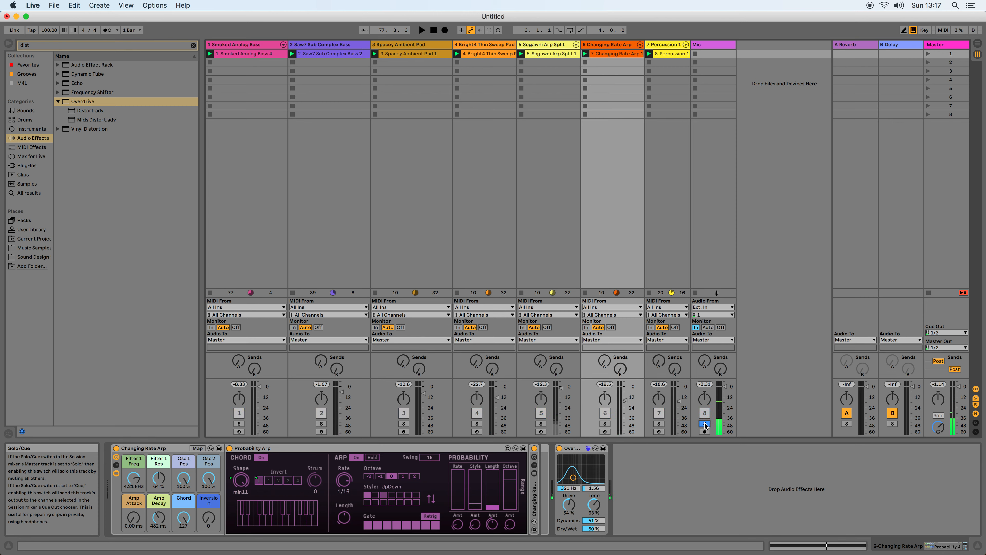
pyautogui.click(659, 424)
pyautogui.press('space')
# Compare the devices on the B Delay and A Reverb return tracks.
pyautogui.click(891, 45)
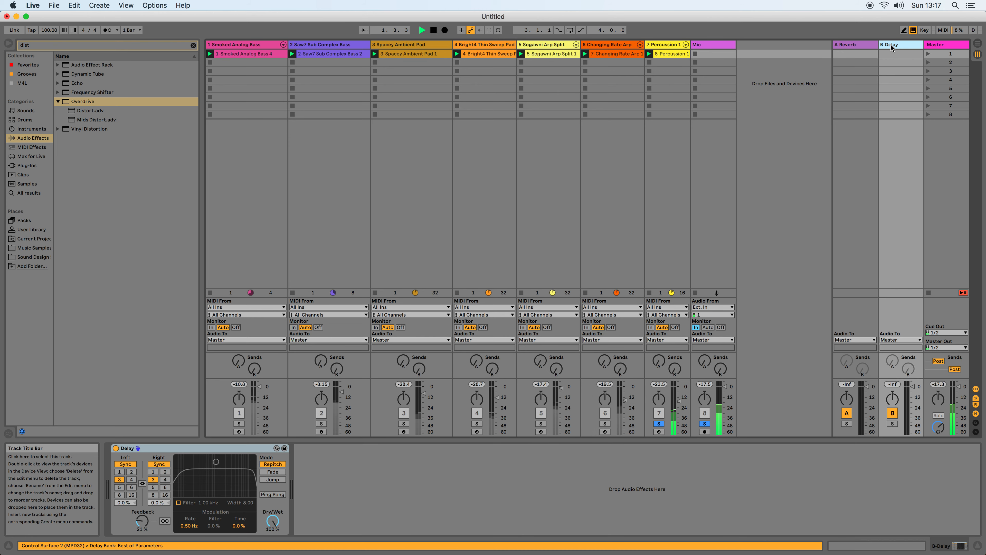
pyautogui.click(853, 45)
pyautogui.click(899, 45)
pyautogui.click(854, 44)
pyautogui.click(900, 46)
pyautogui.click(848, 45)
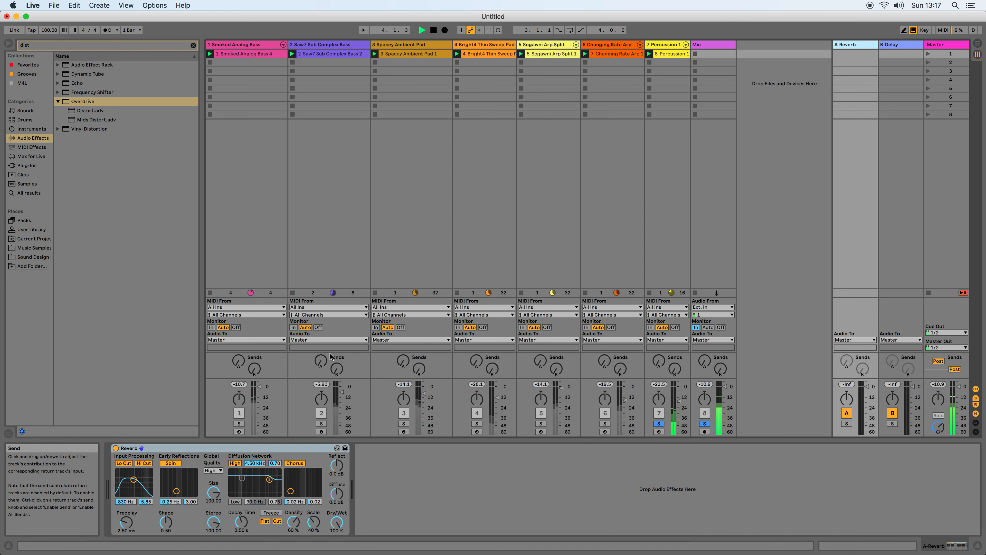
# Raise Percussion 1's send A to 0.0 dB and select the A Reverb return track.
pyautogui.moveTo(659, 360); pyautogui.dragTo(659, 352)
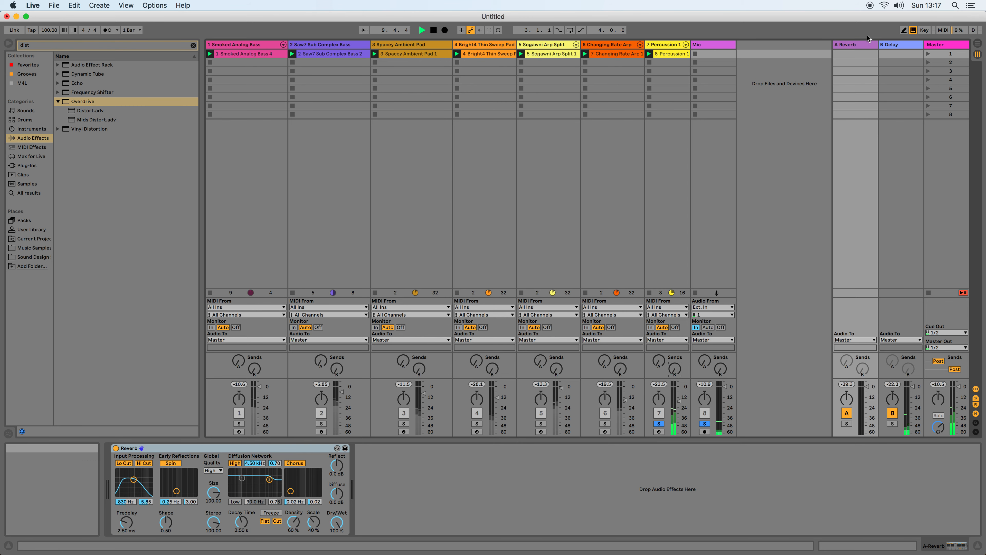
pyautogui.moveTo(657, 365); pyautogui.dragTo(657, 286)
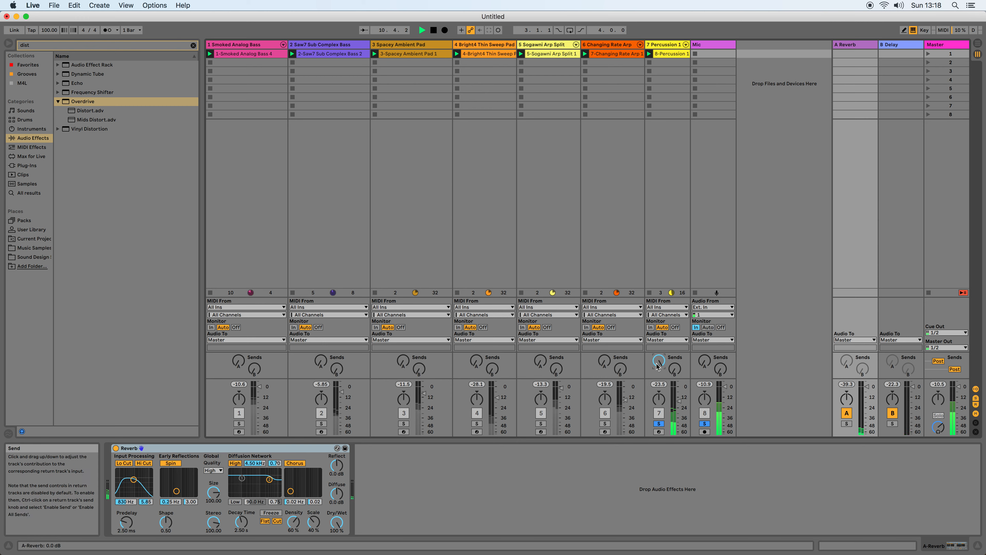
pyautogui.click(858, 44)
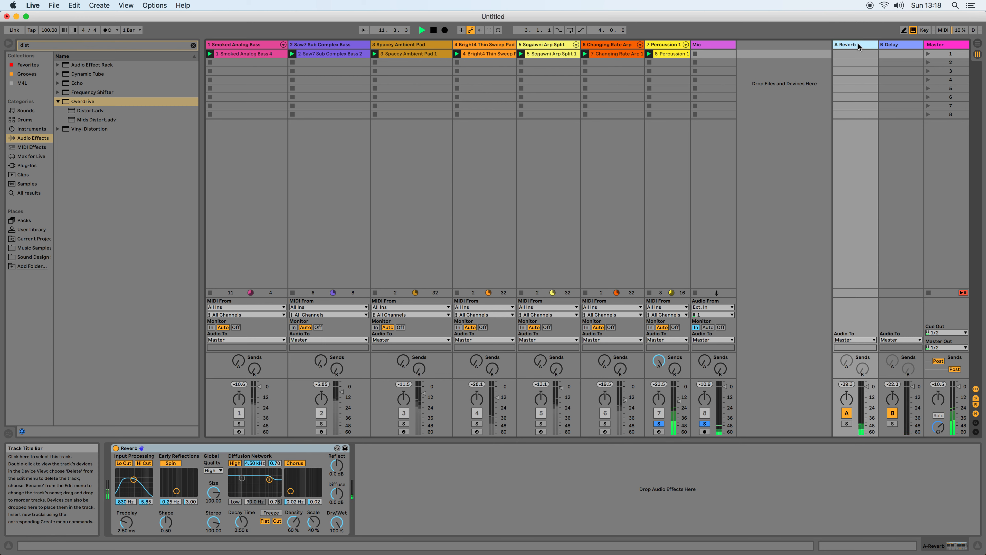
pyautogui.doubleClick(859, 44)
pyautogui.click(867, 46)
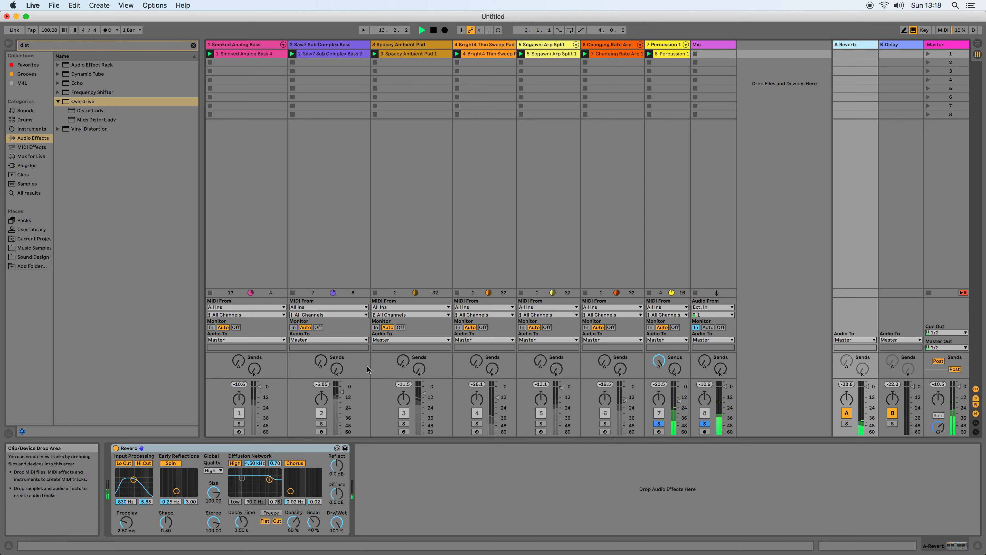
# Hot-swap the Reverb on return track A with the preset Frozen Build Up.adv from the Special presets.
pyautogui.click(337, 449)
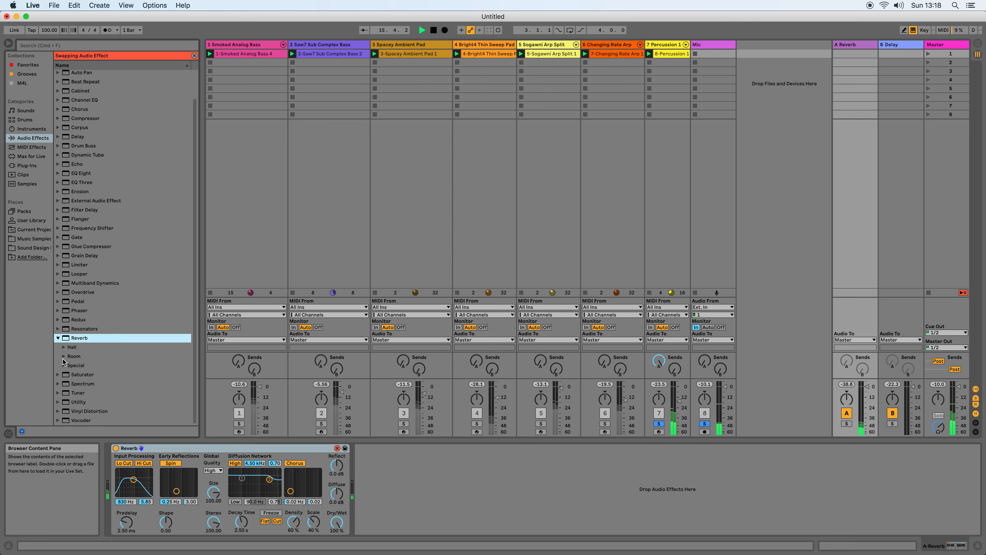
pyautogui.click(63, 365)
pyautogui.scroll(-3, 124, 381)
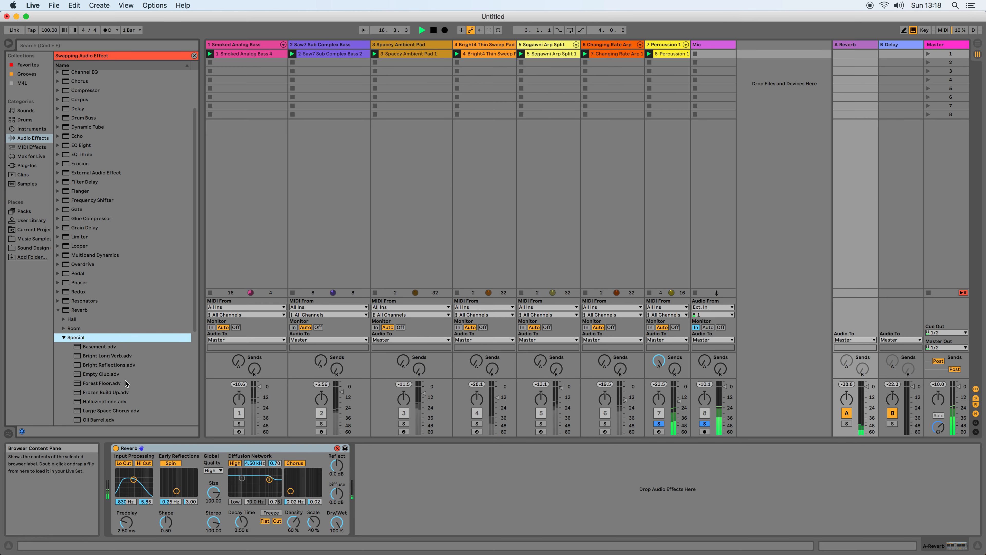
pyautogui.click(97, 392)
pyautogui.doubleClick(98, 391)
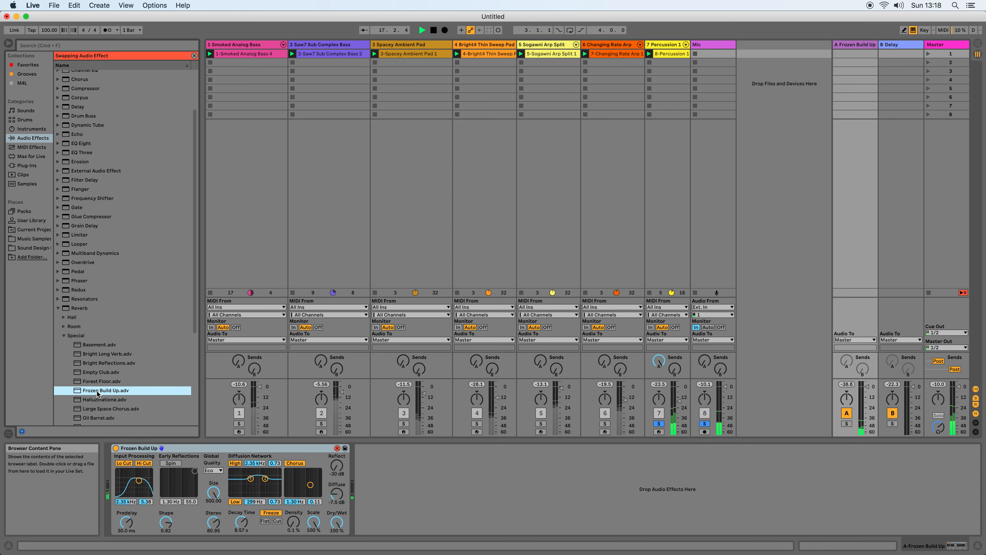
# Audition the Special reverb presets Oil Barrel.adv, Short Ambience.adv and Six Seconds.adv on return track A.
pyautogui.scroll(-4, 124, 400)
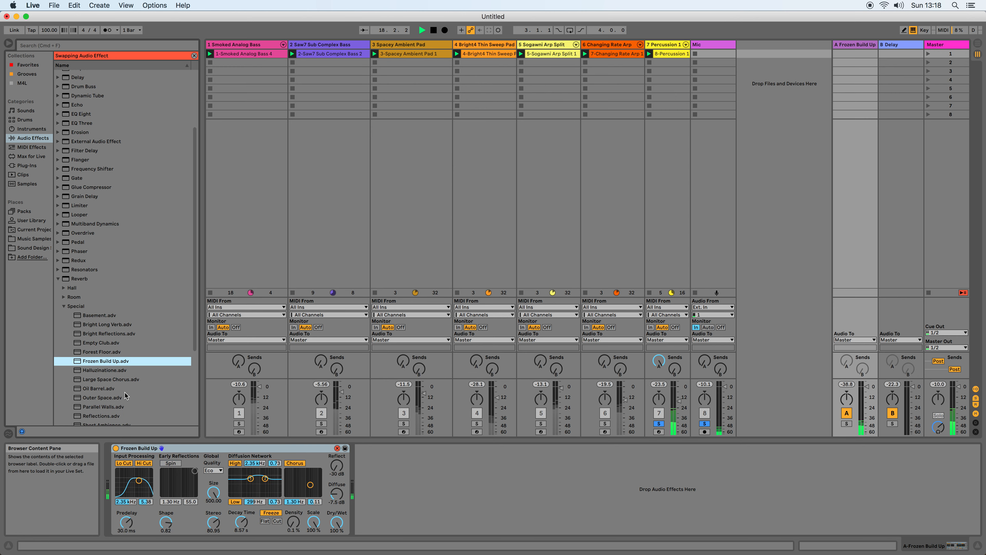
pyautogui.doubleClick(93, 379)
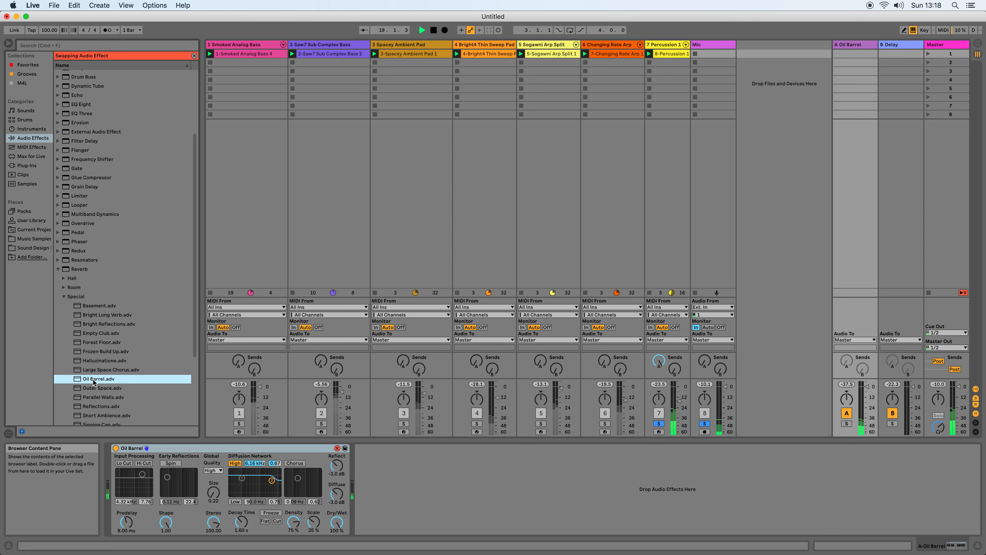
pyautogui.scroll(-2, 127, 381)
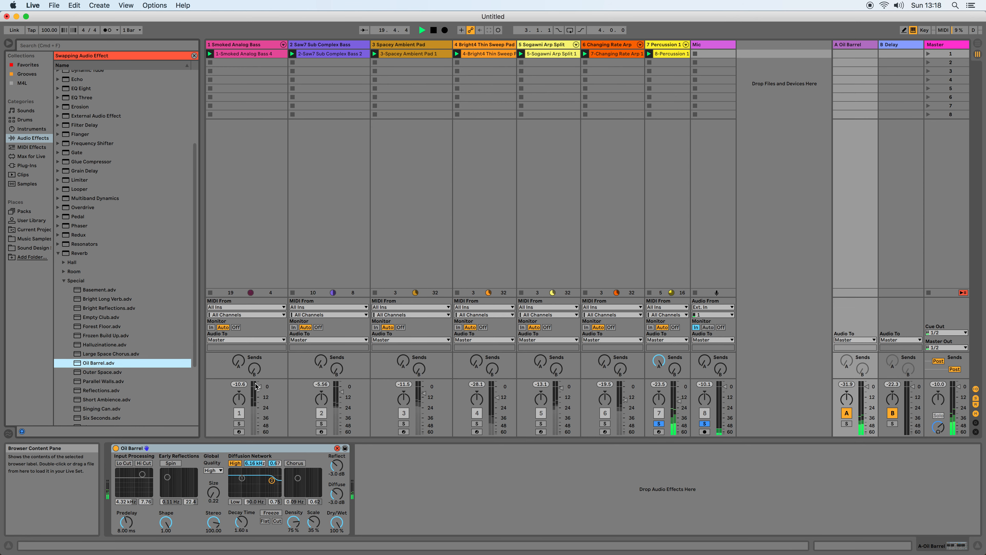
pyautogui.doubleClick(100, 400)
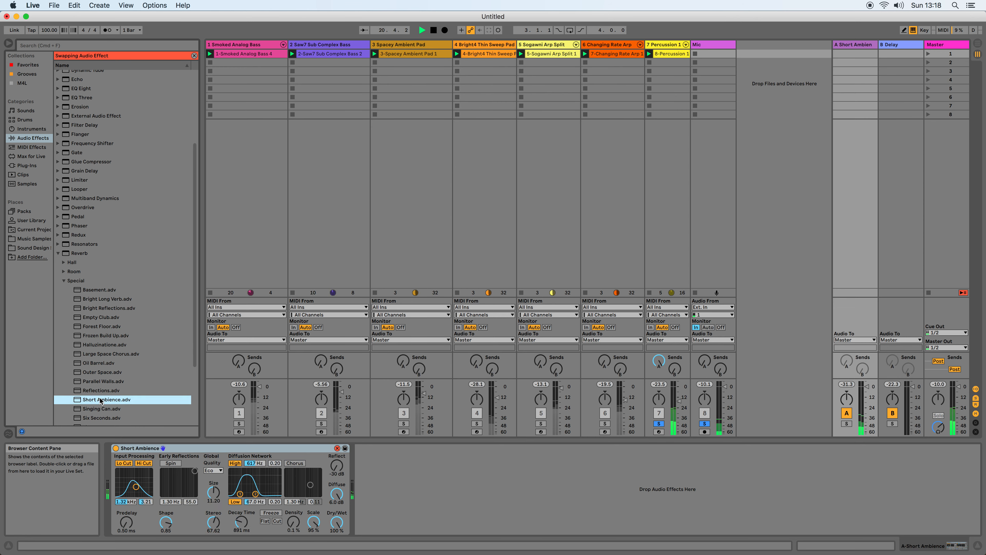
pyautogui.scroll(-2, 137, 405)
pyautogui.doubleClick(113, 405)
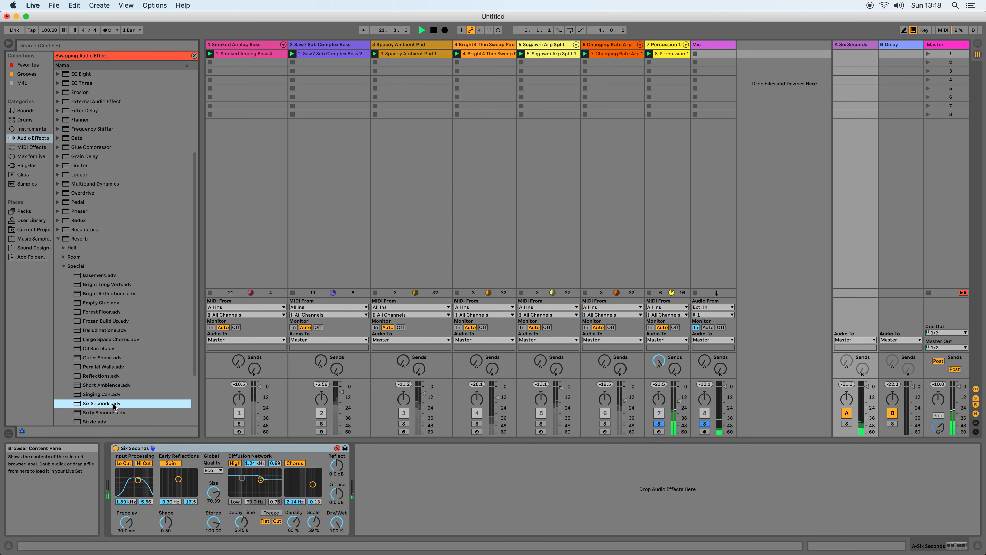
# Load the Sixty Seconds.adv reverb preset on return track A and raise Percussion 1's send B.
pyautogui.scroll(-2, 114, 406)
pyautogui.doubleClick(113, 400)
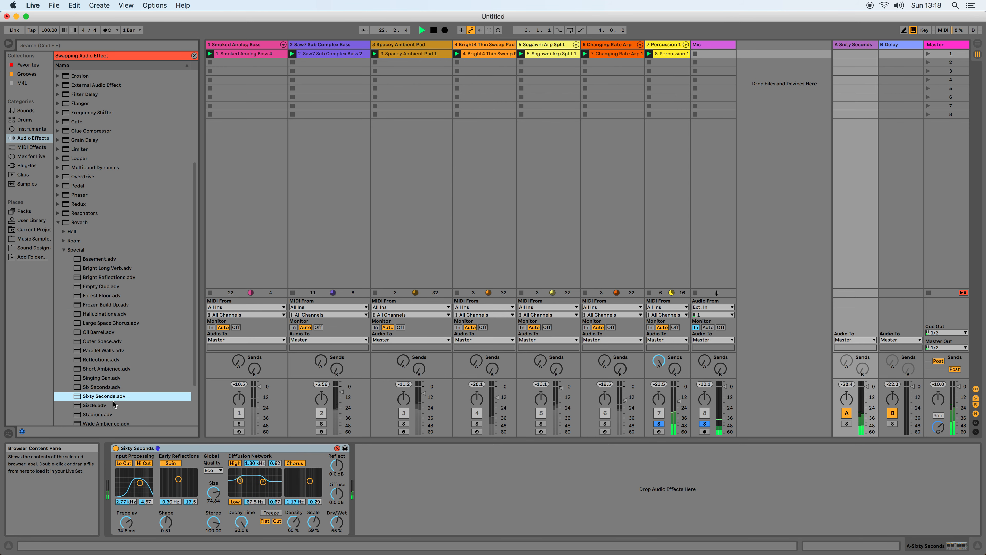
pyautogui.scroll(-1, 114, 403)
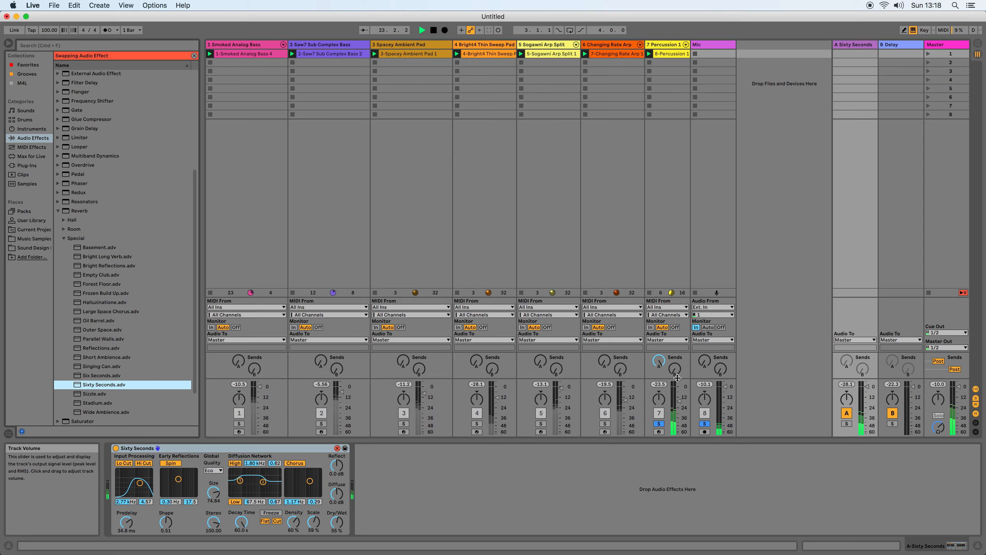
pyautogui.click(675, 368)
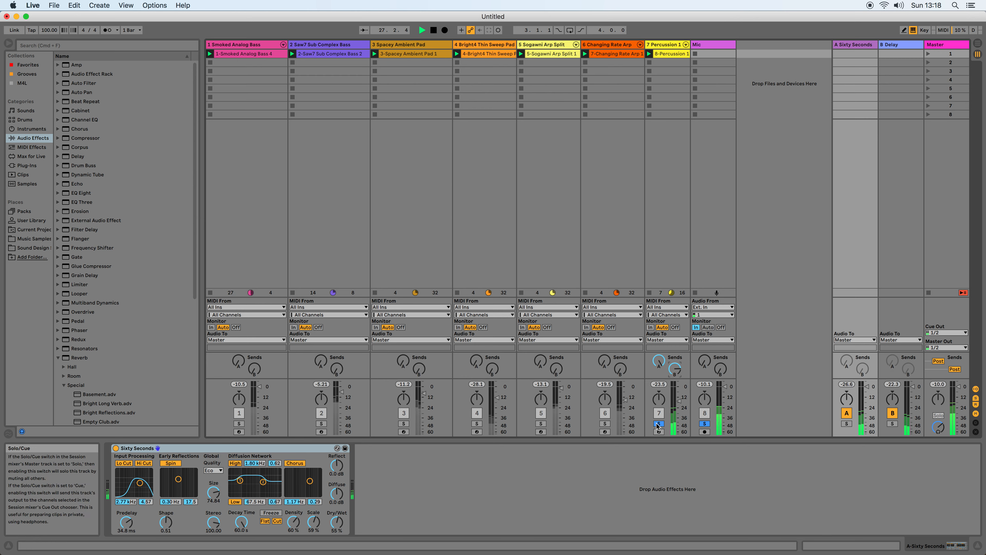
# Try the Mic track with send A at 0.0 dB and send B raised, and turn both sends back down to minimum.
pyautogui.click(704, 360)
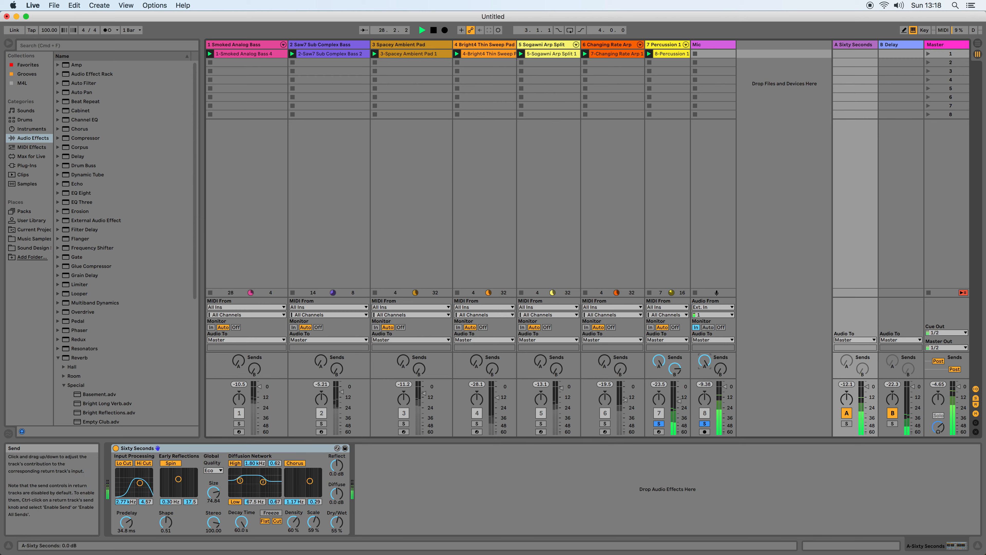
pyautogui.moveTo(704, 362)
pyautogui.mouseDown()
pyautogui.moveTo(705, 370)
pyautogui.moveTo(721, 352)
pyautogui.mouseUp()
pyautogui.moveTo(705, 362); pyautogui.dragTo(705, 431)
pyautogui.moveTo(719, 369); pyautogui.dragTo(719, 439)
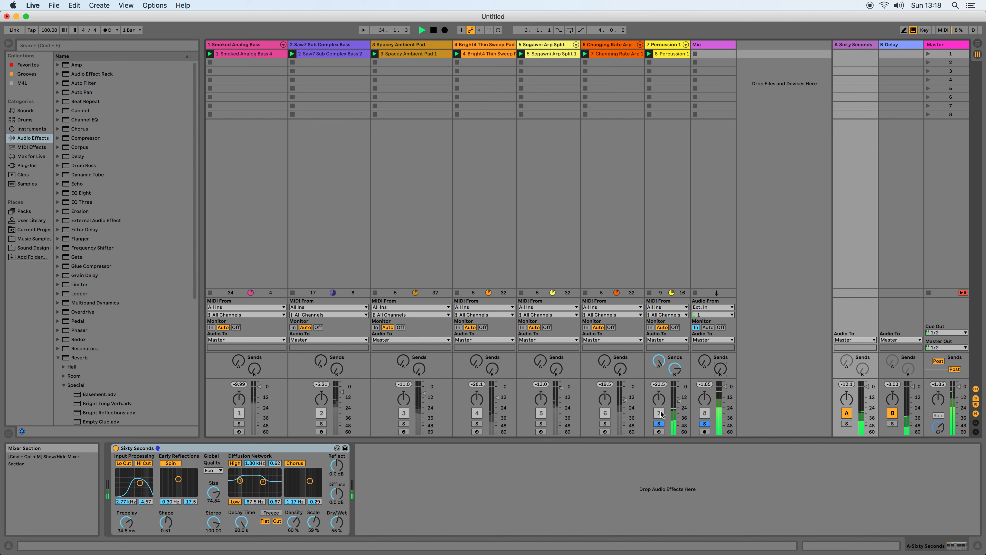
# Unsolo Percussion 1 and Mic, and play the full mix briefly.
pyautogui.click(659, 423)
pyautogui.click(703, 423)
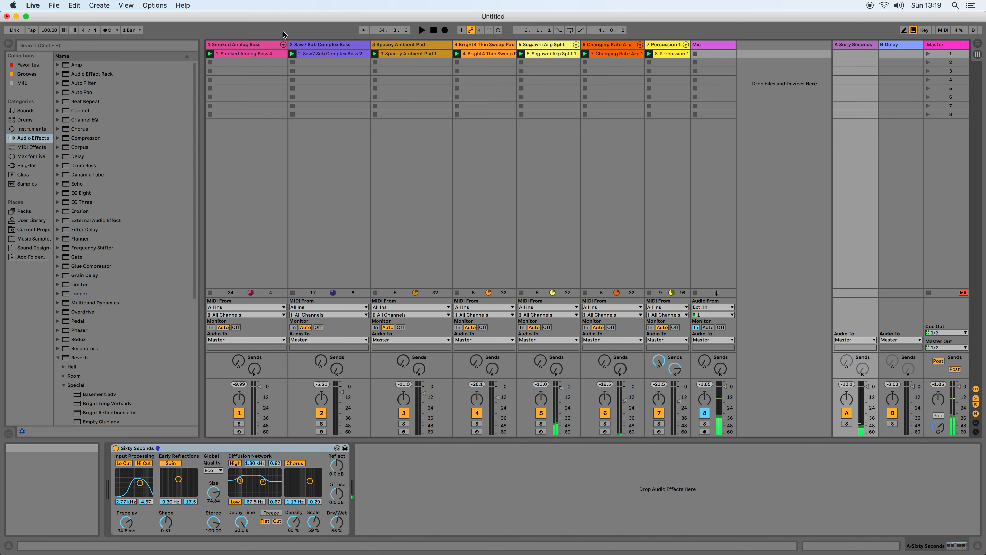
pyautogui.press('space')
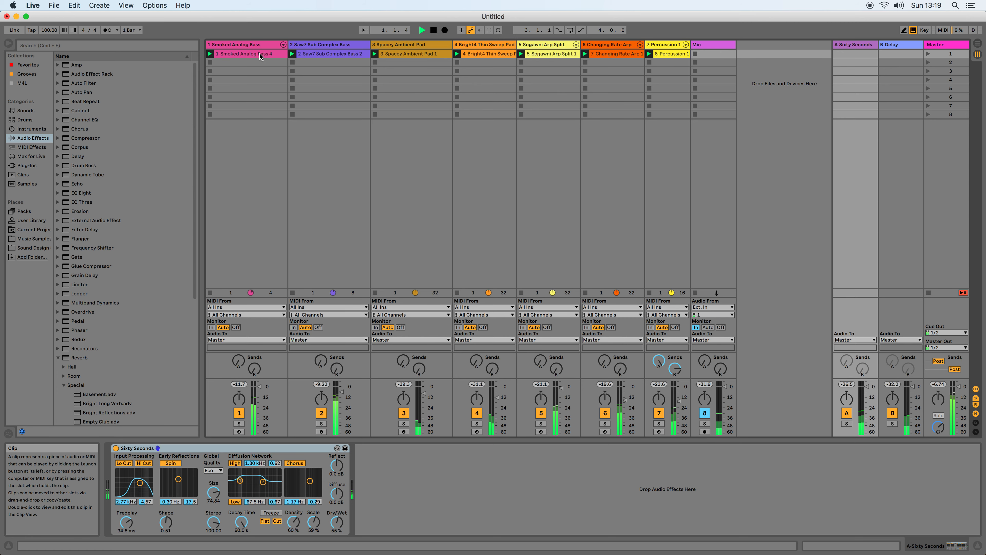
pyautogui.press('space')
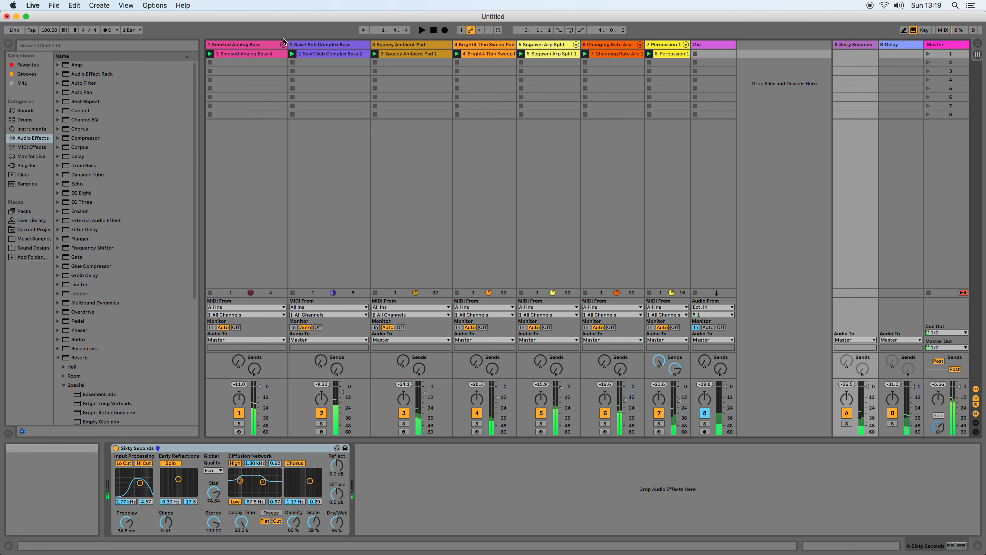
# Compare the device chains of the Smoked Analog Bass and Saw7 Sub Complex Bass tracks.
pyautogui.click(308, 43)
pyautogui.click(259, 42)
pyautogui.click(332, 46)
pyautogui.click(257, 44)
pyautogui.click(329, 44)
pyautogui.click(250, 43)
pyautogui.click(314, 46)
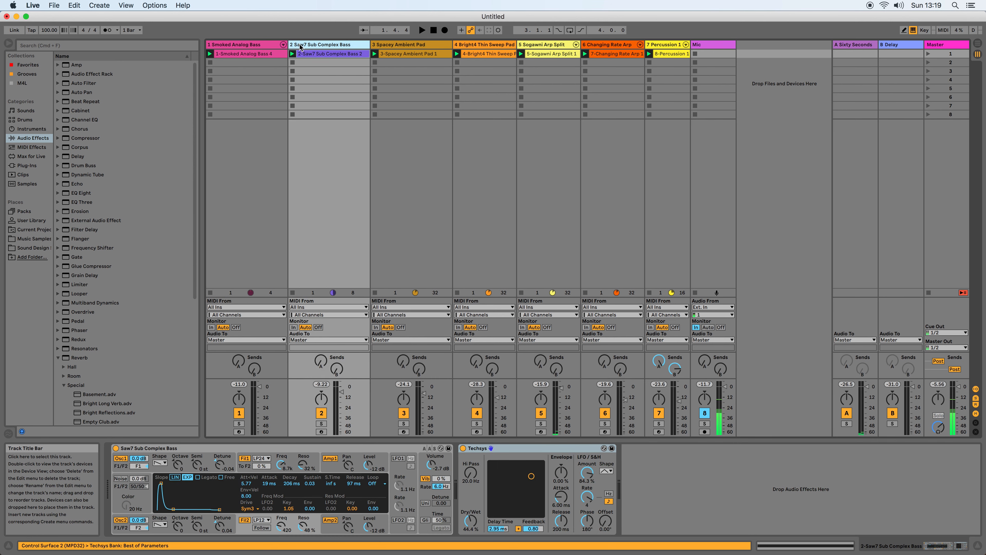
pyautogui.click(252, 46)
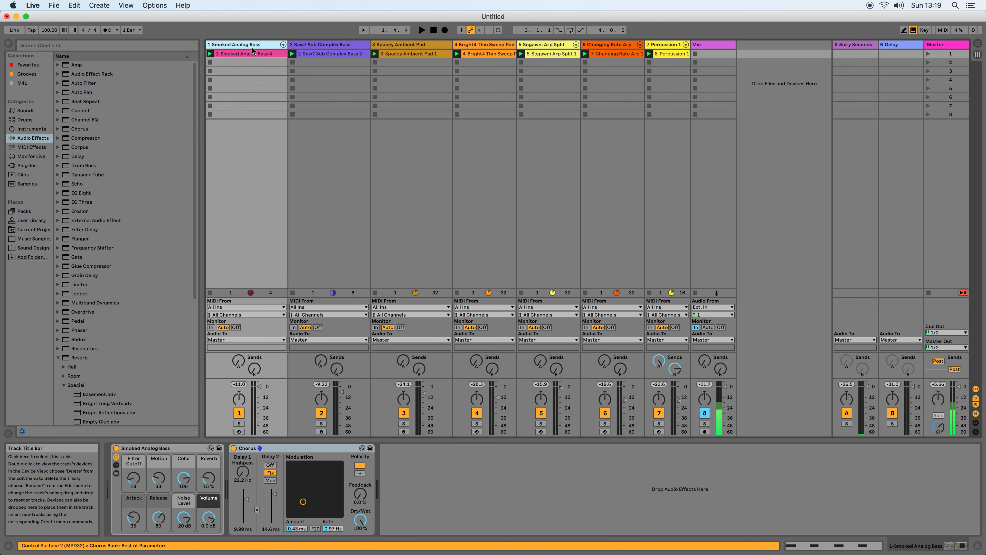
# Search the audio effects for "eq" and add Channel EQ after Techsys on the Saw7 Sub Complex Bass track.
pyautogui.click(307, 46)
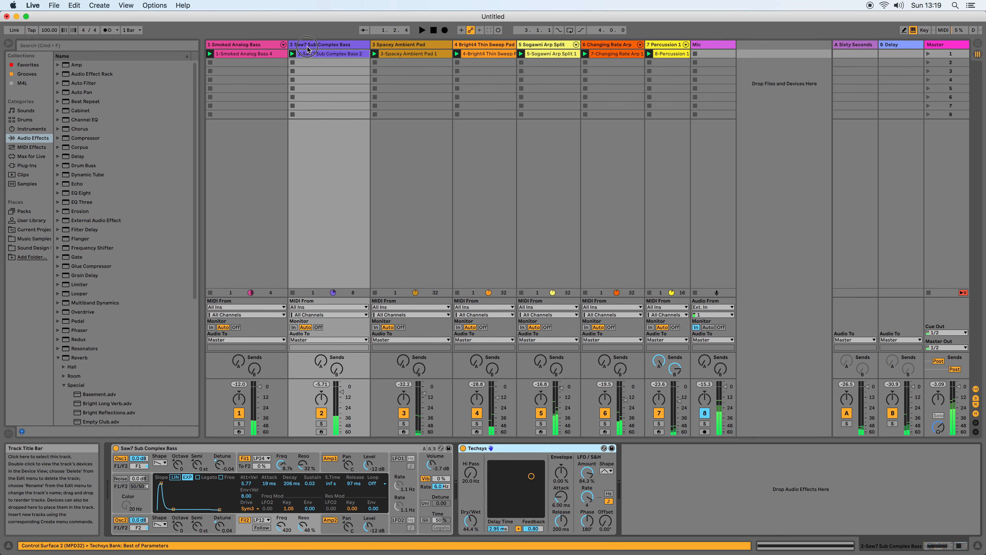
pyautogui.click(45, 45)
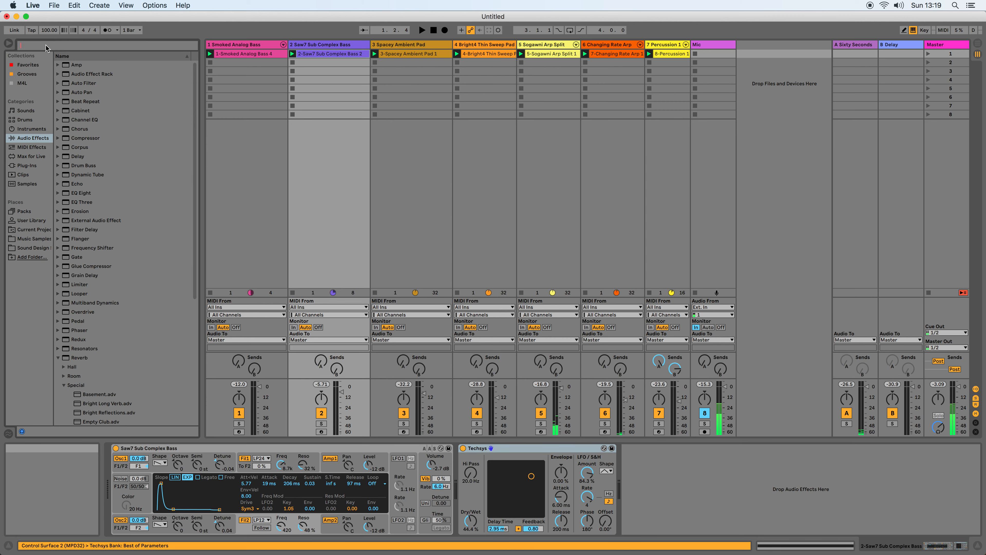
pyautogui.write('eq')
pyautogui.moveTo(97, 74); pyautogui.dragTo(630, 468)
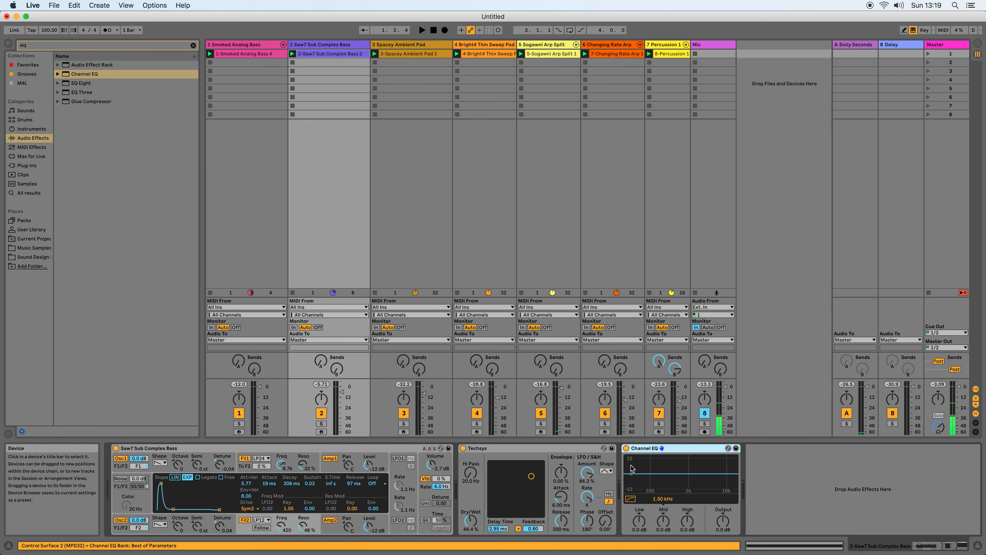
# Enable the highpass filter of Saw7 Sub Complex Bass's Channel EQ and set its low gain to -1.9 dB during playback.
pyautogui.click(631, 499)
pyautogui.moveTo(639, 521); pyautogui.dragTo(638, 530)
pyautogui.press('space')
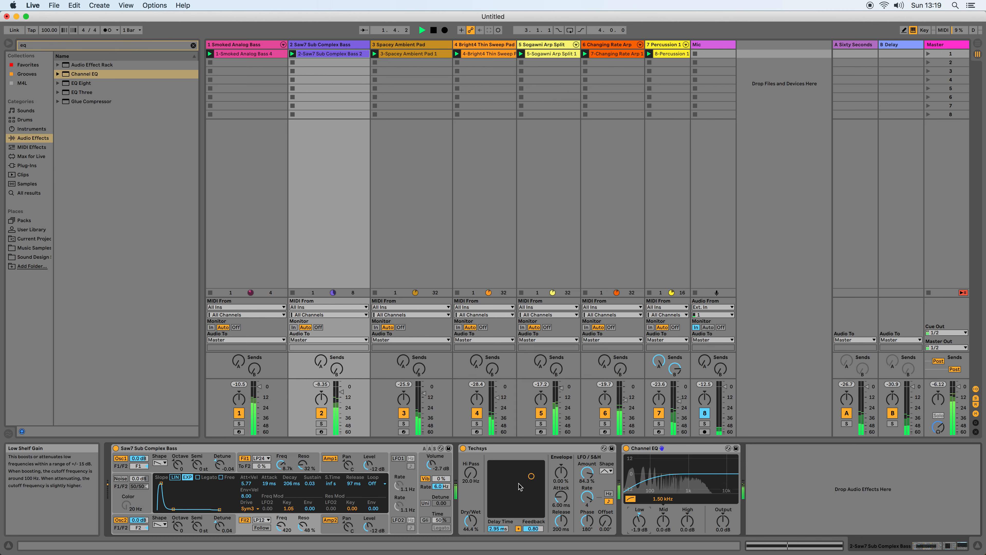
# Play only Smoked Analog Bass, Saw7 Sub Complex Bass and Mic soloed, and bypass Saw7's Channel EQ.
pyautogui.click(239, 424)
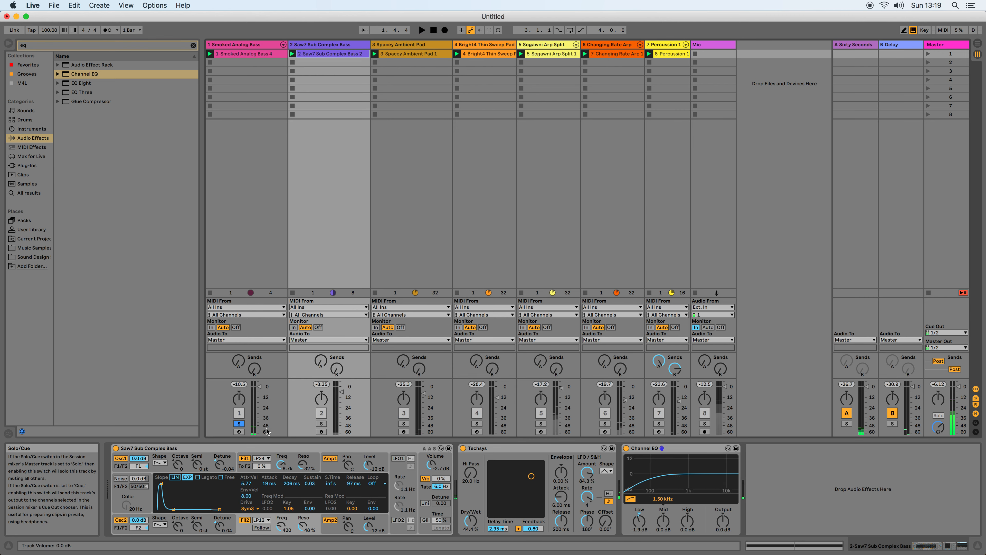
pyautogui.keyDown('super'); pyautogui.click(704, 423); pyautogui.keyUp('super')
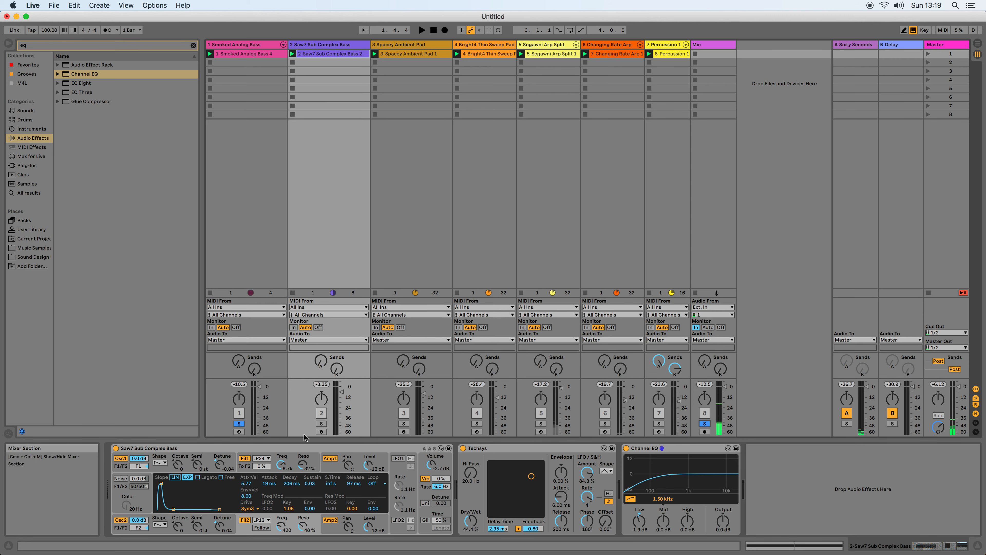
pyautogui.keyDown('super'); pyautogui.click(321, 424); pyautogui.keyUp('super')
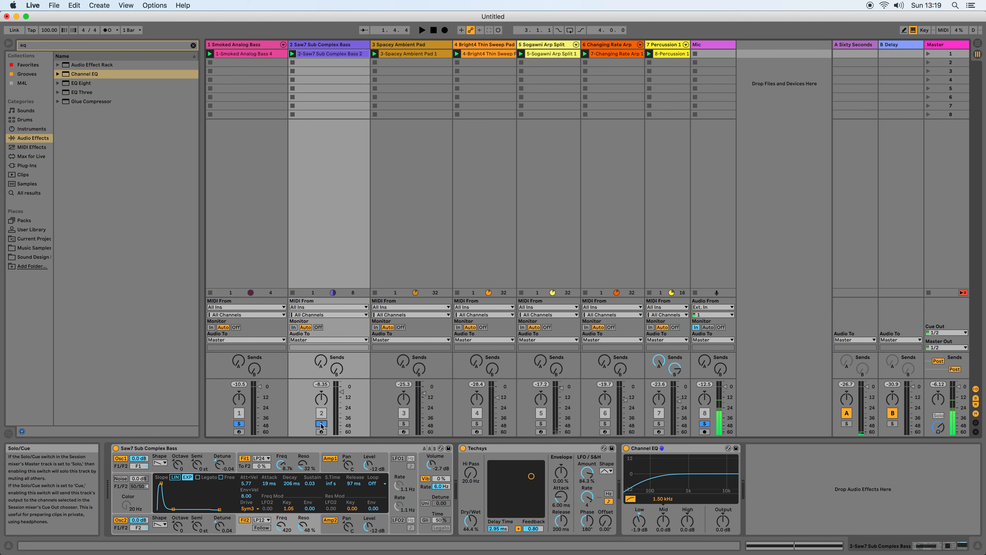
pyautogui.press('space')
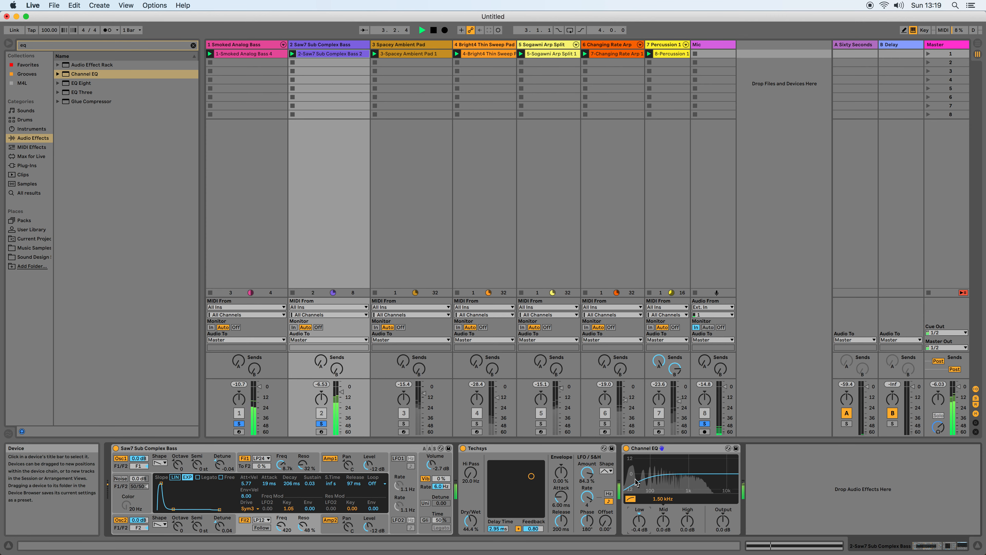
pyautogui.click(625, 448)
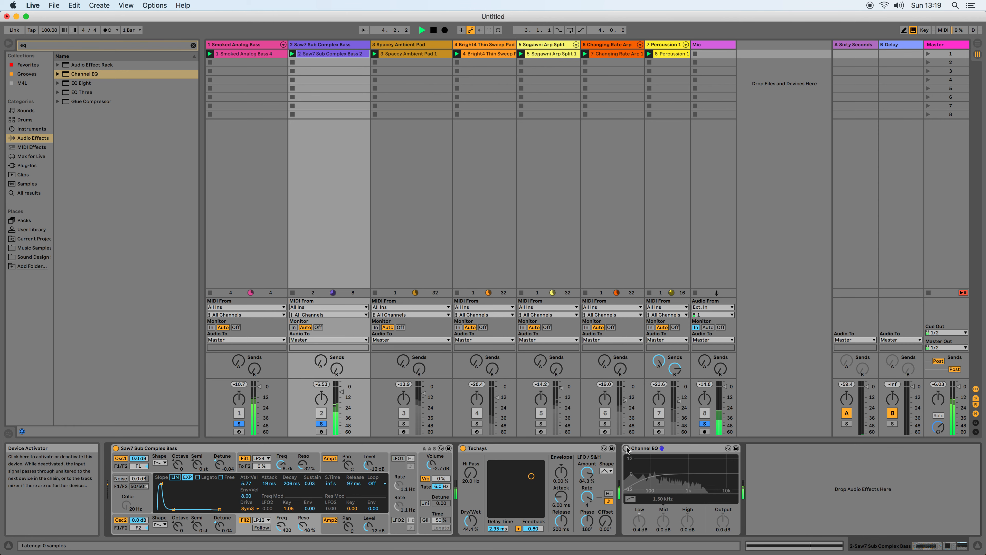
# Add Channel EQ after Chorus on the Smoked Analog Bass track and enable its highpass filter.
pyautogui.click(242, 44)
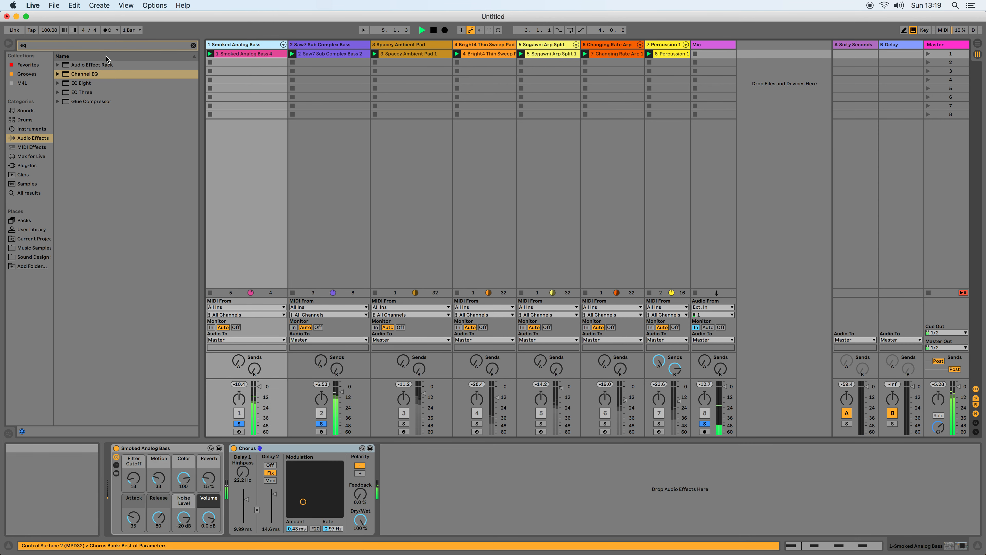
pyautogui.moveTo(80, 74); pyautogui.dragTo(432, 491)
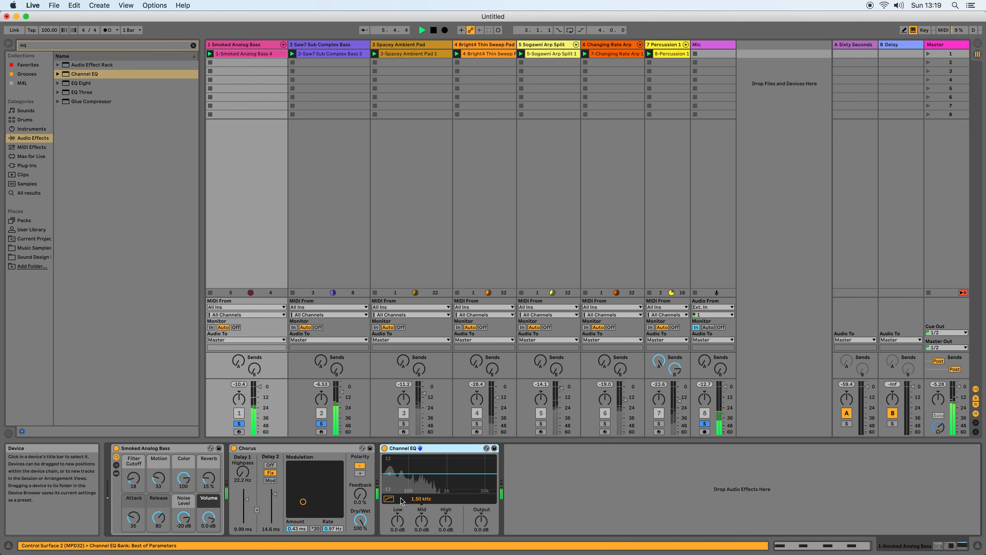
pyautogui.click(388, 499)
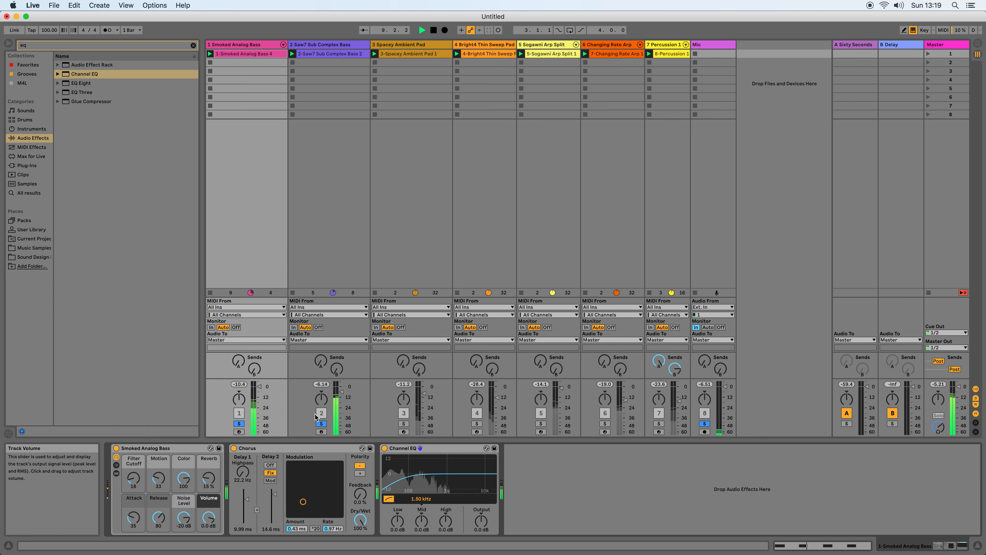
# Compare Smoked Analog Bass with its Channel EQ bypassed and active, and set the EQ's mid gain to -1.1 dB.
pyautogui.click(385, 448)
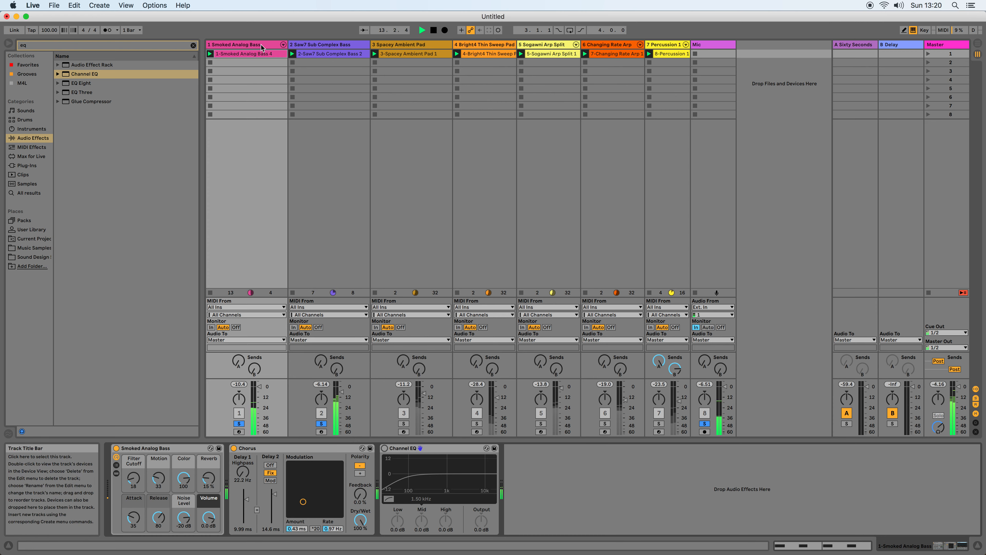
pyautogui.click(385, 449)
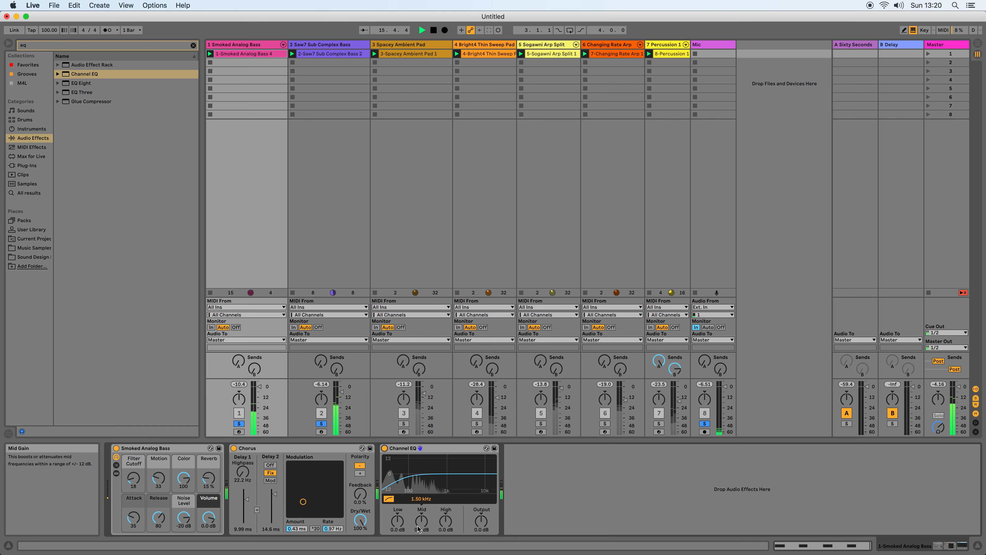
pyautogui.moveTo(421, 521)
pyautogui.mouseDown()
pyautogui.moveTo(421, 502)
pyautogui.moveTo(421, 523)
pyautogui.mouseUp()
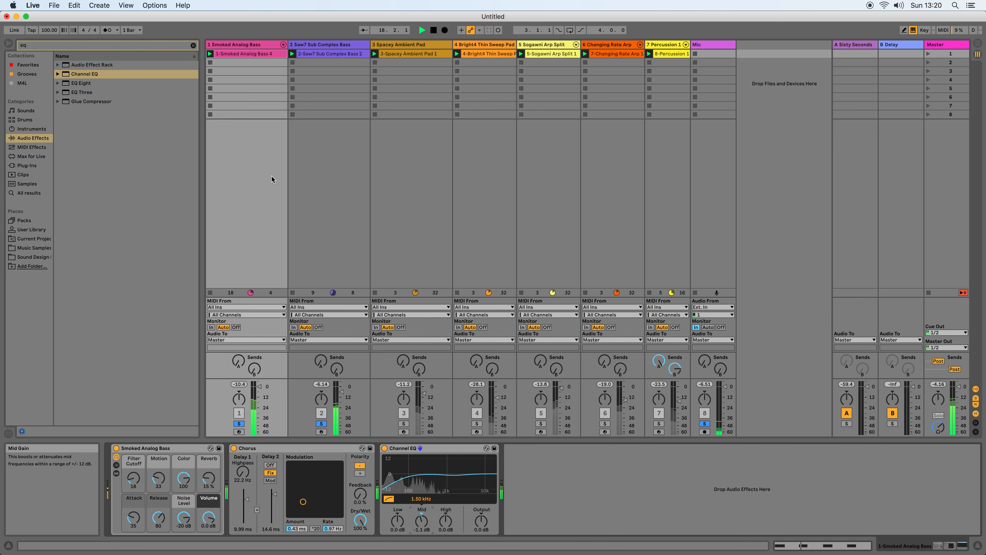
# Reactivate Saw7 Sub Complex Bass's Channel EQ with its highpass filter off and its low gain at 0.0 dB.
pyautogui.click(345, 45)
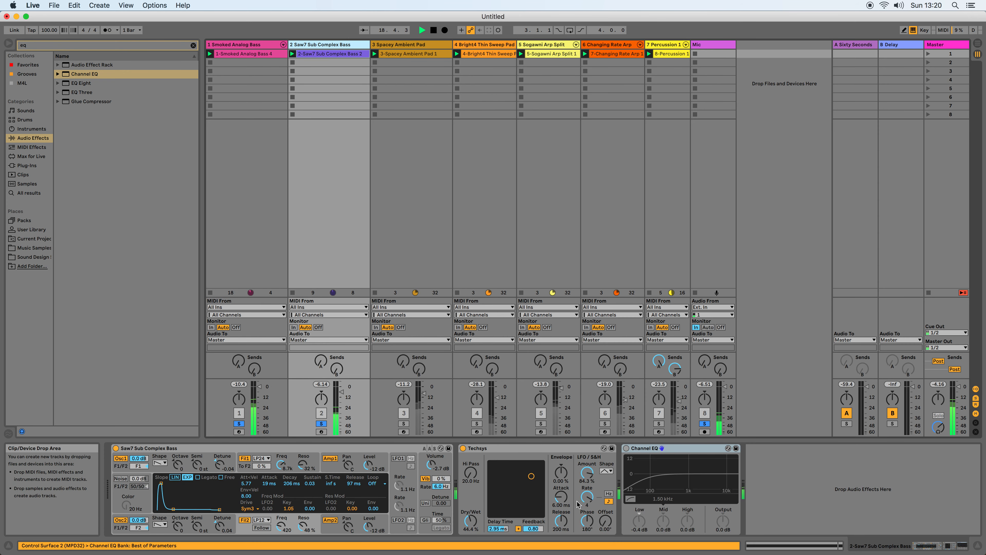
pyautogui.click(626, 448)
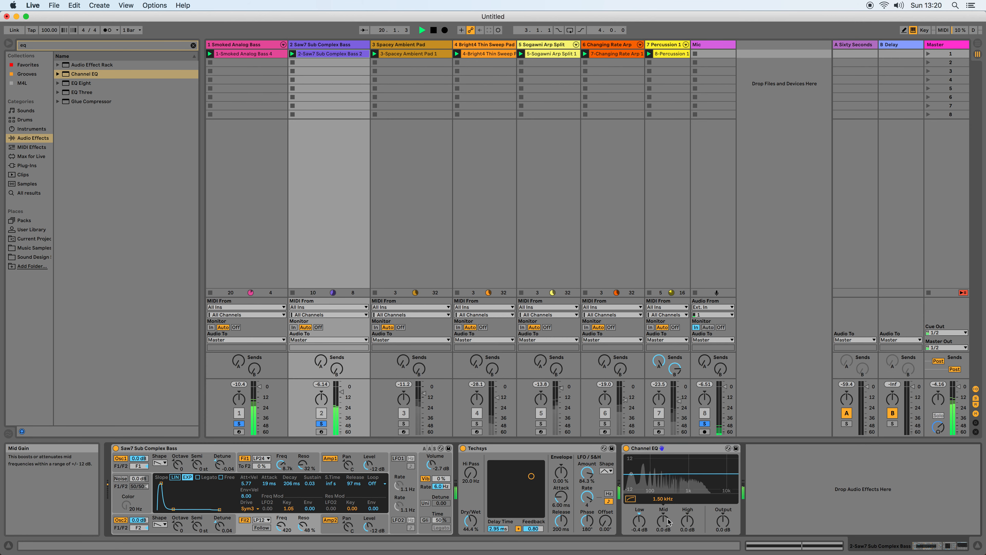
pyautogui.moveTo(639, 521)
pyautogui.mouseDown()
pyautogui.moveTo(639, 507)
pyautogui.moveTo(639, 525)
pyautogui.mouseUp()
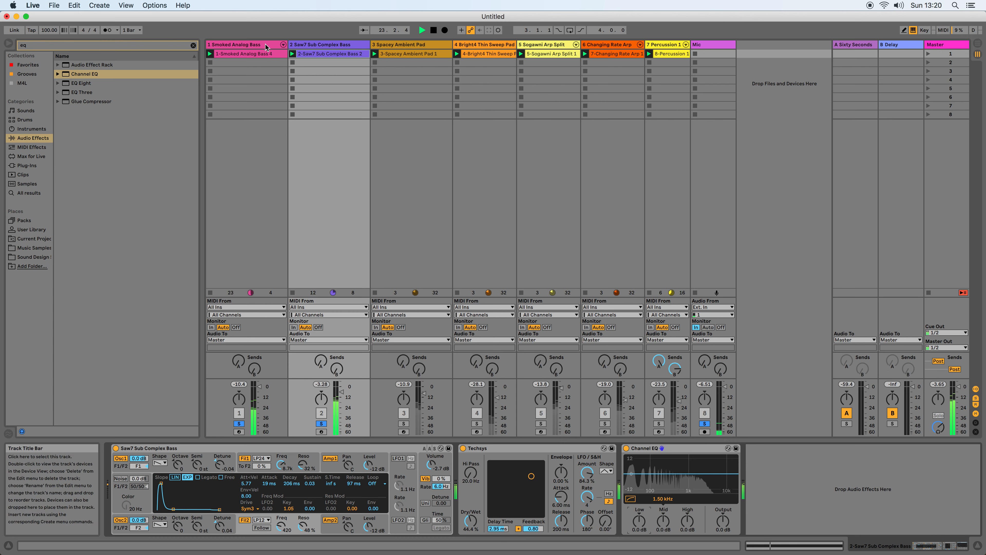
# Set the low gain of Smoked Analog Bass's Channel EQ to 3.6 dB.
pyautogui.click(266, 47)
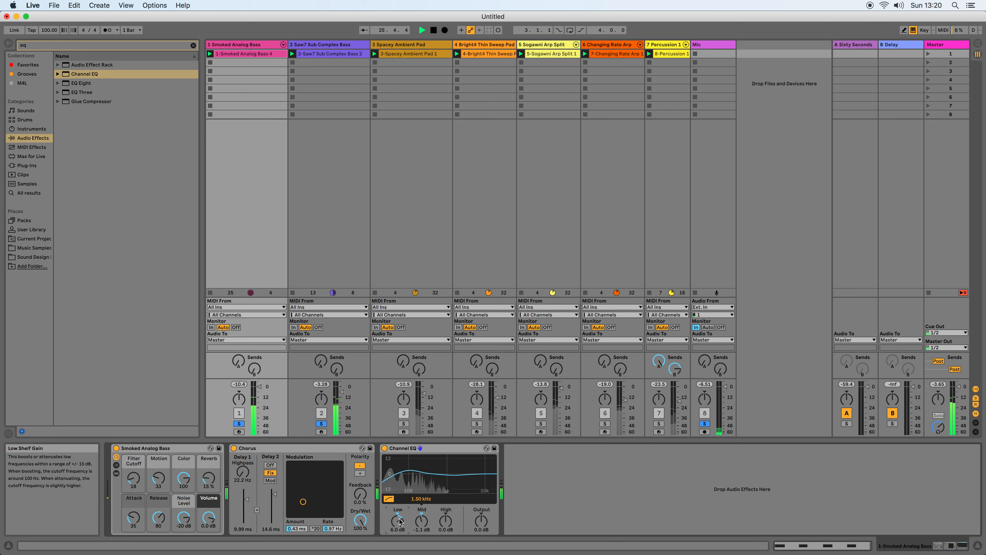
pyautogui.moveTo(398, 509); pyautogui.dragTo(398, 507)
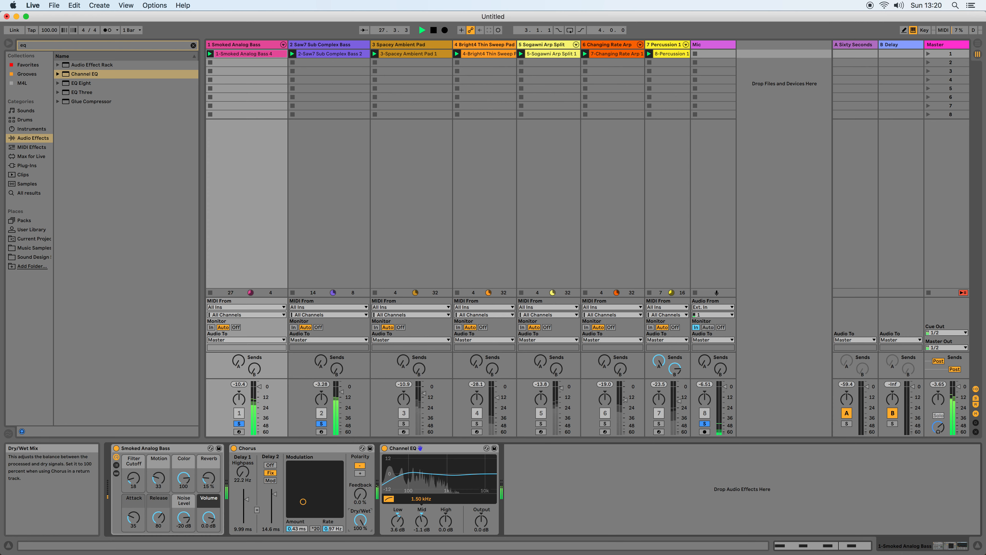
# On Smoked Analog Bass, set the Chorus feedback to 57 % and bypass the Channel EQ with its low gain at 0.0 dB.
pyautogui.moveTo(360, 494); pyautogui.dragTo(360, 490)
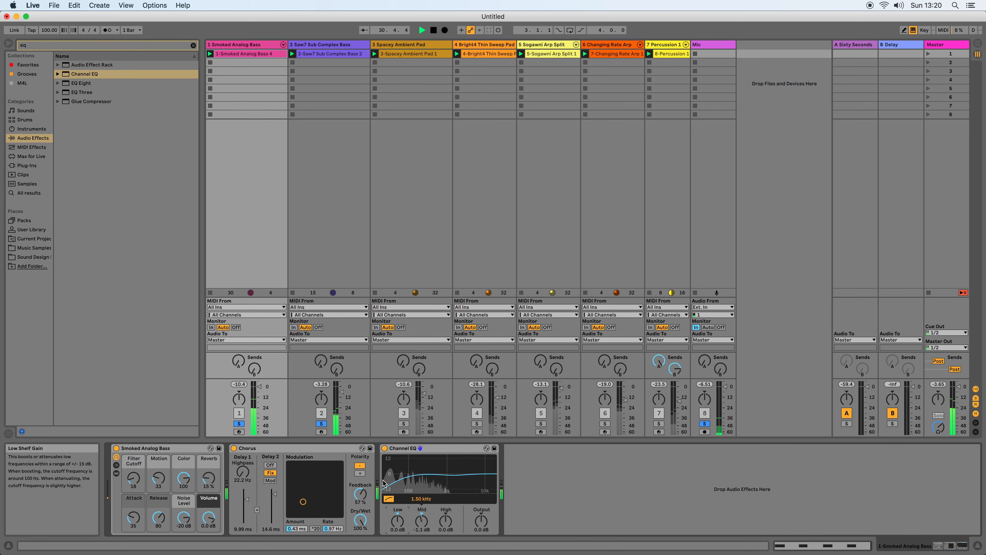
pyautogui.click(385, 448)
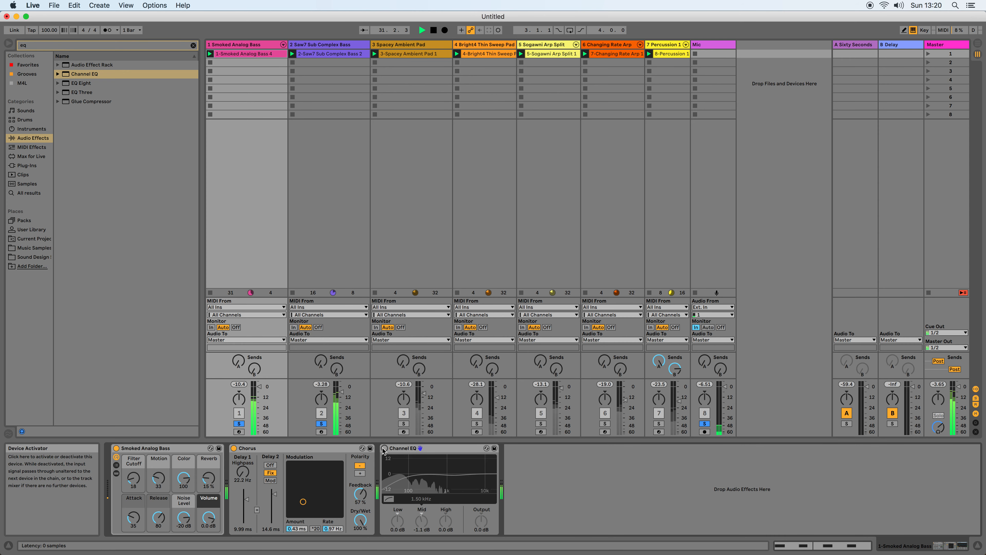
# Set the low gain of Saw7 Sub Complex Bass's Channel EQ to -4.2 dB, unsolo the basses and play the full mix.
pyautogui.click(332, 45)
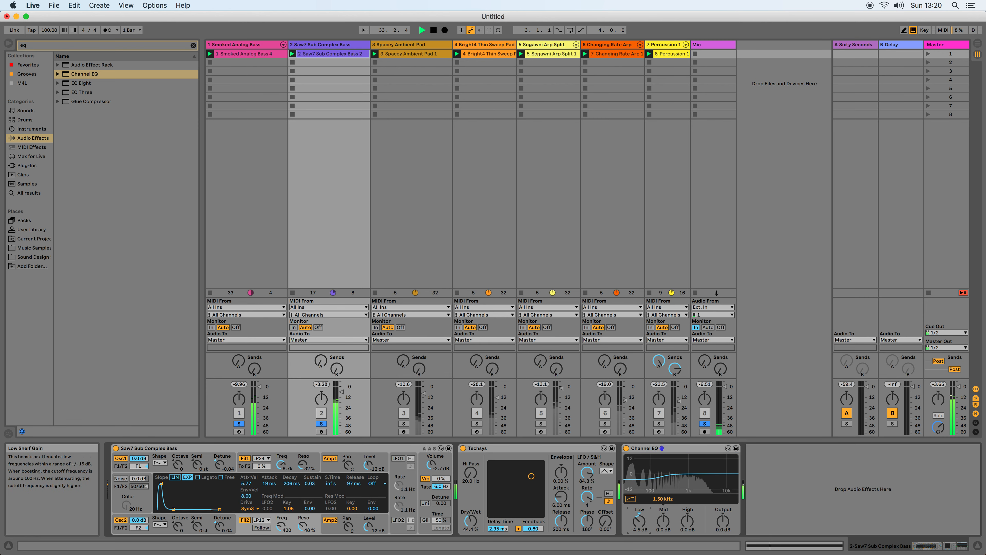
pyautogui.click(322, 425)
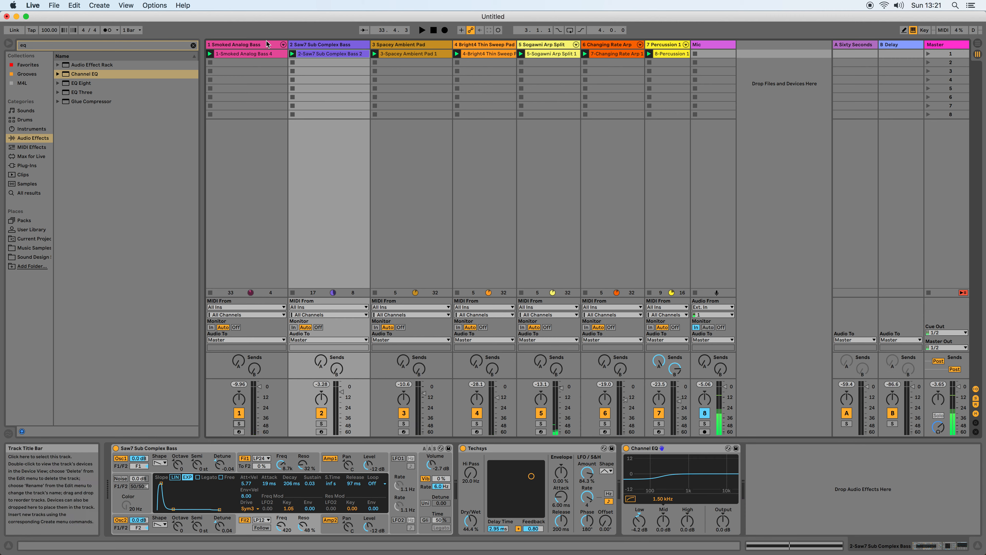
pyautogui.press('space')
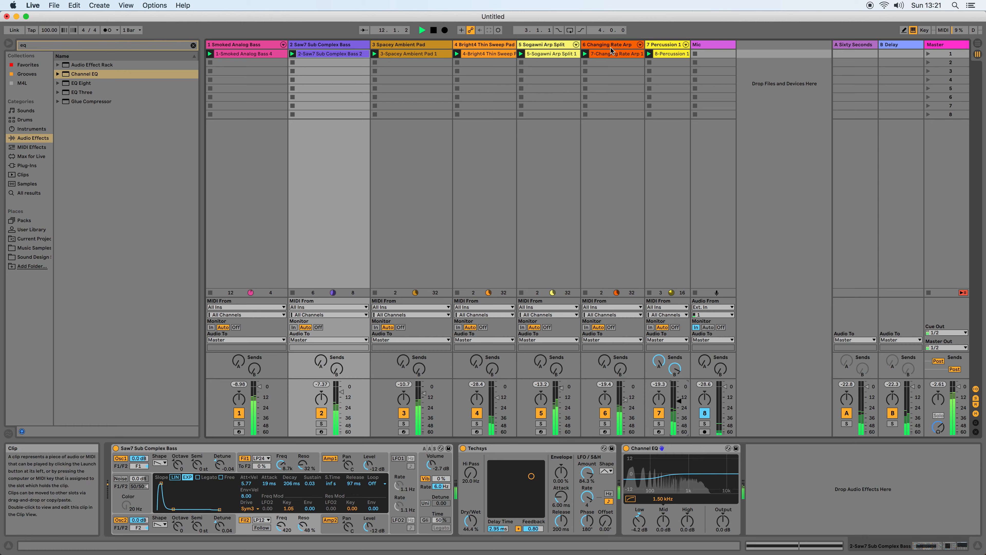
# Send Changing Rate Arp to the Sixty Seconds reverb return at about -15.6 dB, leaving its delay send off.
pyautogui.click(631, 171)
pyautogui.moveTo(569, 505); pyautogui.dragTo(588, 481)
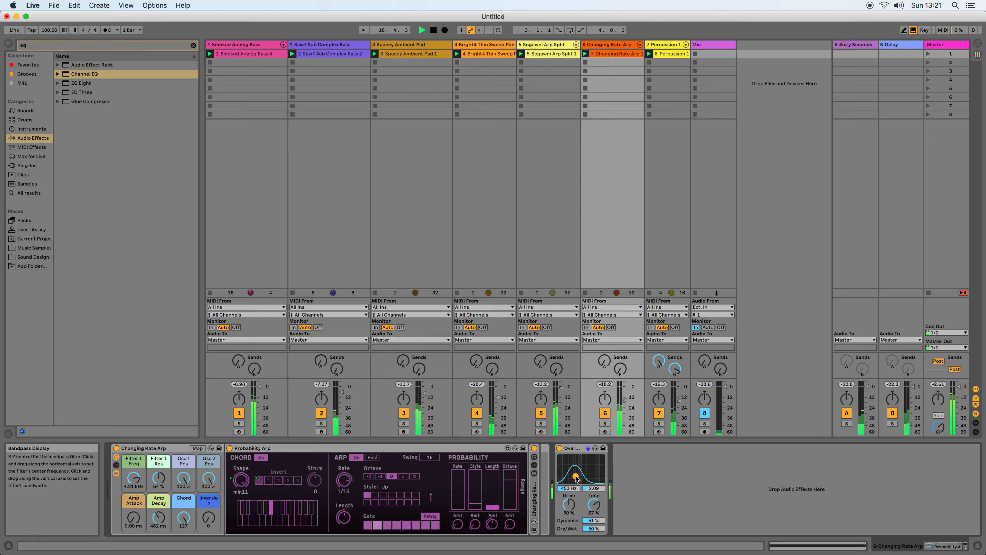
pyautogui.click(608, 361)
pyautogui.moveTo(608, 361); pyautogui.dragTo(609, 346)
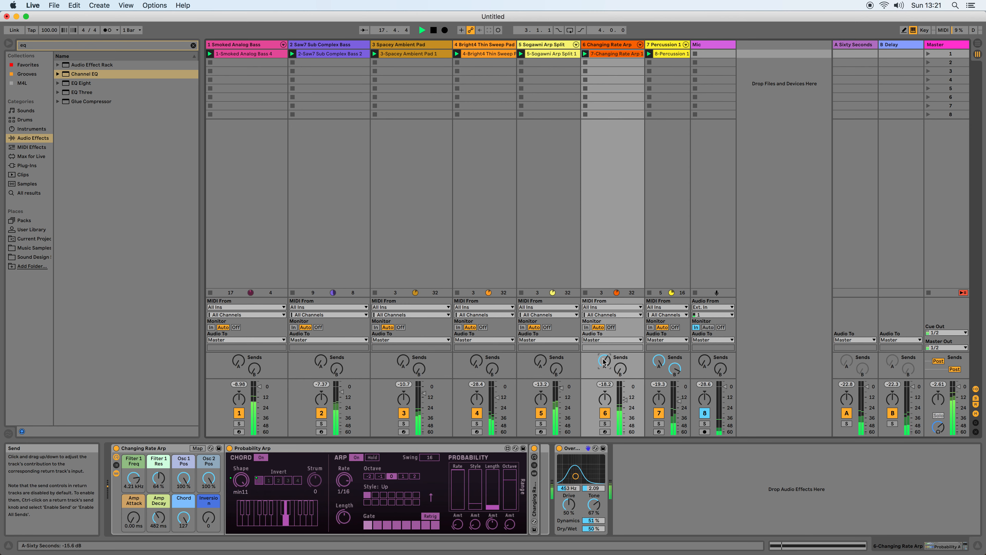
pyautogui.moveTo(621, 372); pyautogui.dragTo(607, 396)
# Set Changing Rate Arp's Overdrive bandpass to 300 Hz with a bandwidth of 2.62 and adjust the track's volume.
pyautogui.moveTo(575, 476); pyautogui.dragTo(578, 475)
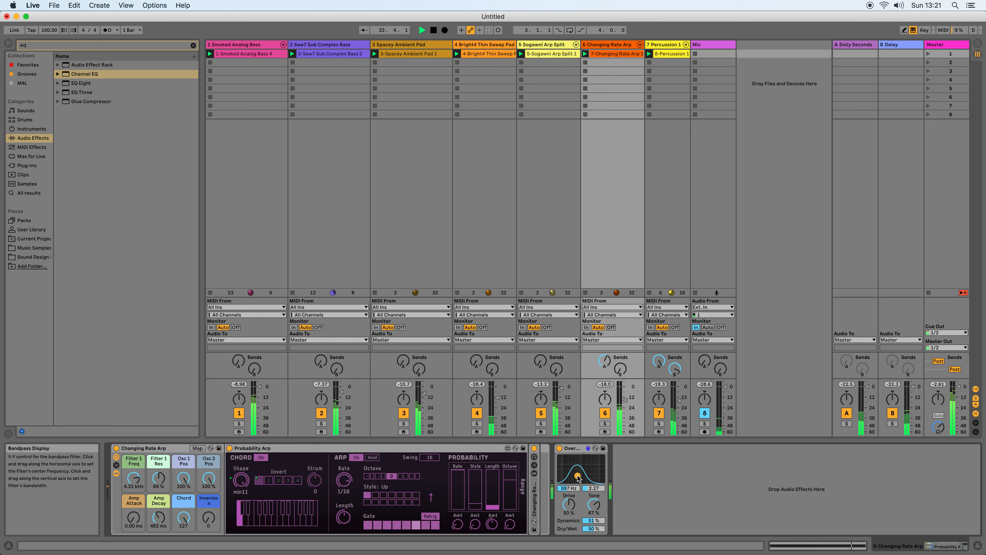
pyautogui.moveTo(577, 476); pyautogui.dragTo(573, 474)
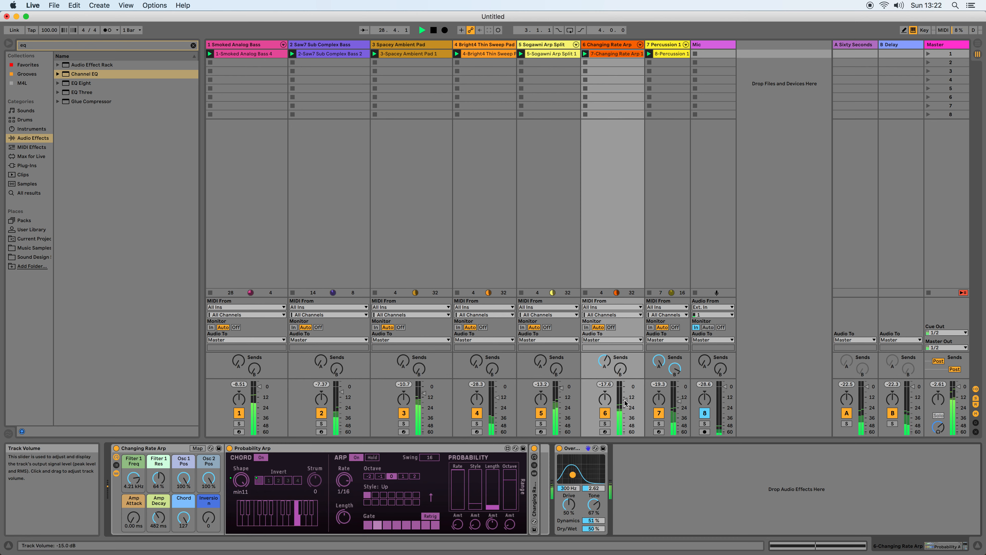
pyautogui.moveTo(625, 397); pyautogui.dragTo(620, 318)
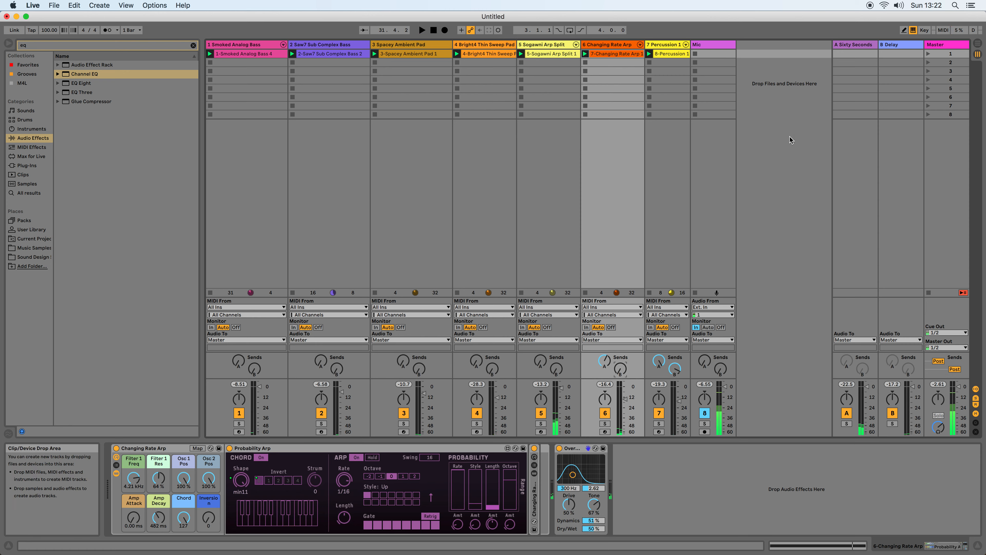
# Enter key mapping mode and assign the Q key to the on/off switch of Smoked Analog Bass's Chorus.
pyautogui.click(253, 45)
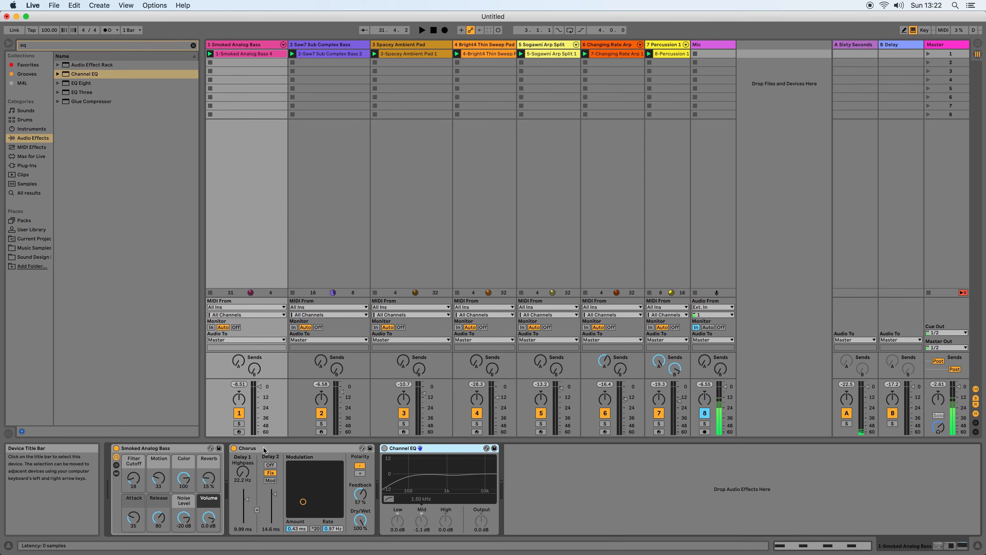
pyautogui.press('super+k')
pyautogui.click(235, 449)
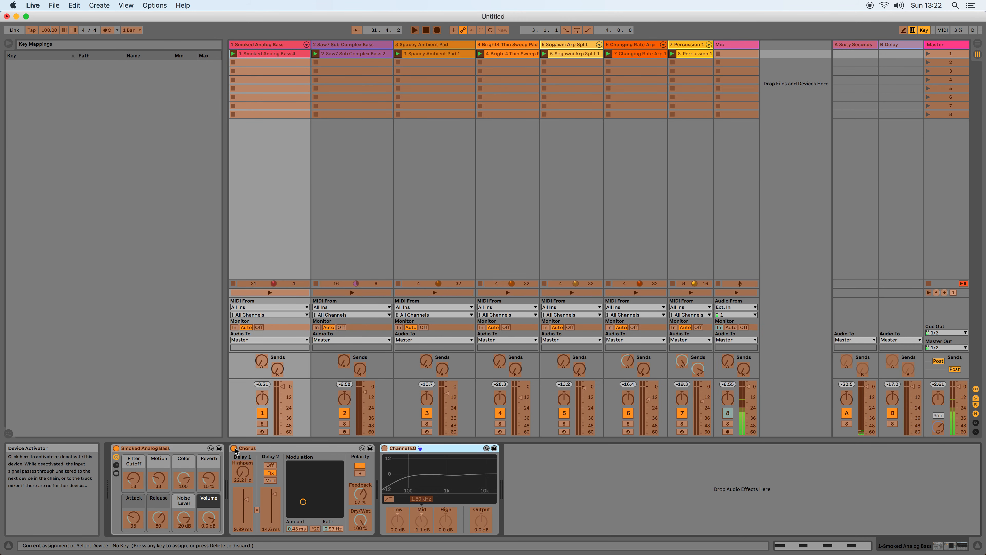
pyautogui.press('q')
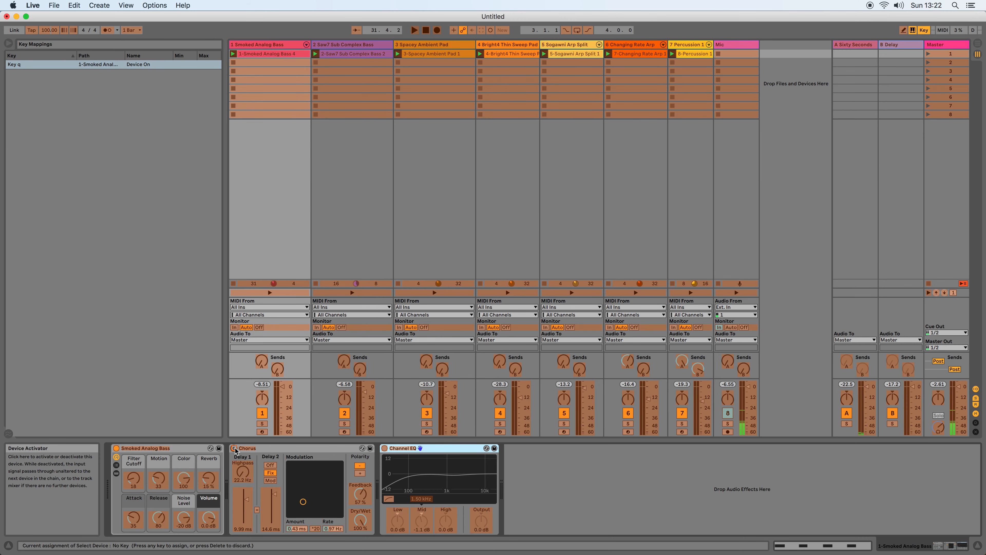
# Assign the Q key to the on/off switches of Techsys and Channel EQ on the Saw7 Sub Complex Bass track.
pyautogui.click(365, 44)
pyautogui.click(463, 448)
pyautogui.press('q')
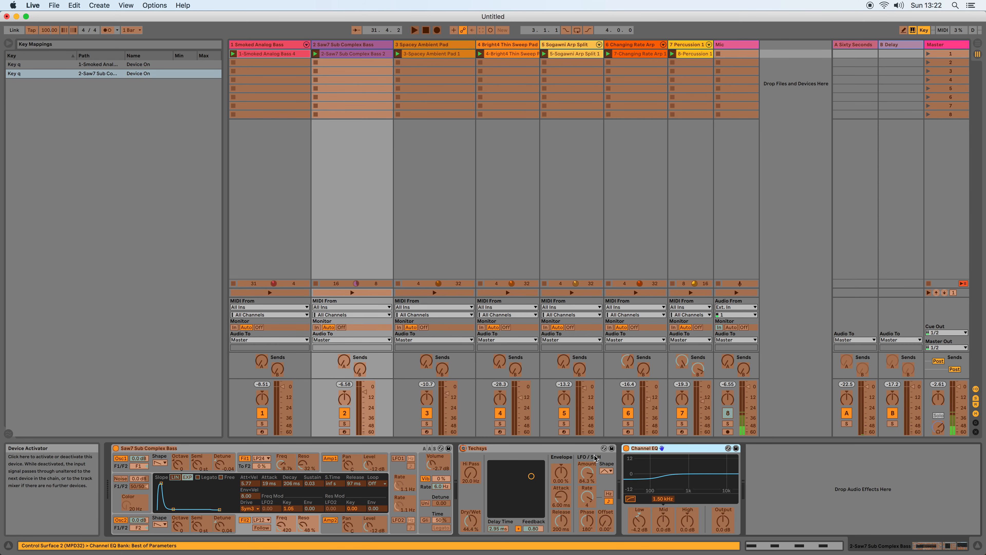
pyautogui.click(626, 448)
pyautogui.press('q')
# Map the Q key to the on/off switches of Spacey Ambient Pad's Channel EQ and Bright4 Thin Sweep Pad's Acoustic Cascade.
pyautogui.click(429, 45)
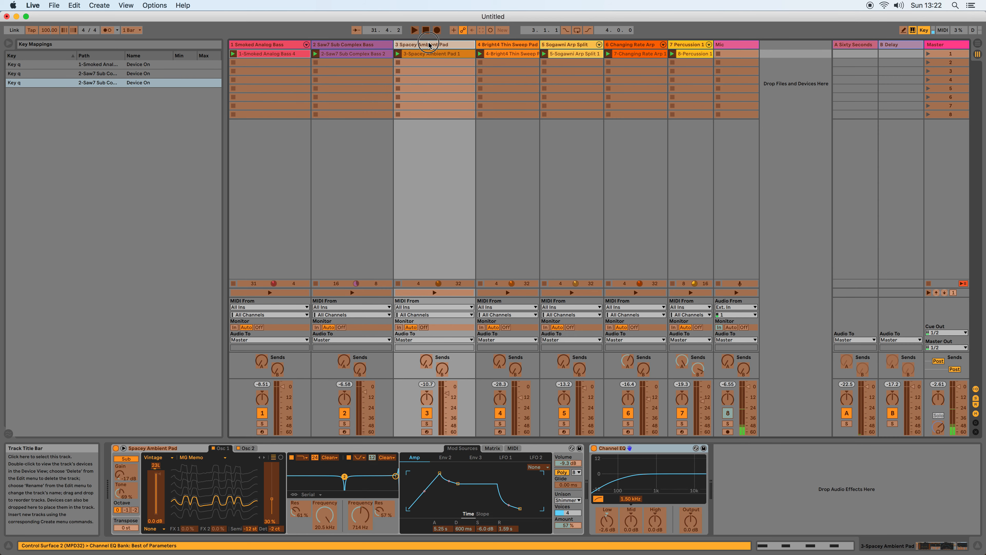
pyautogui.click(596, 448)
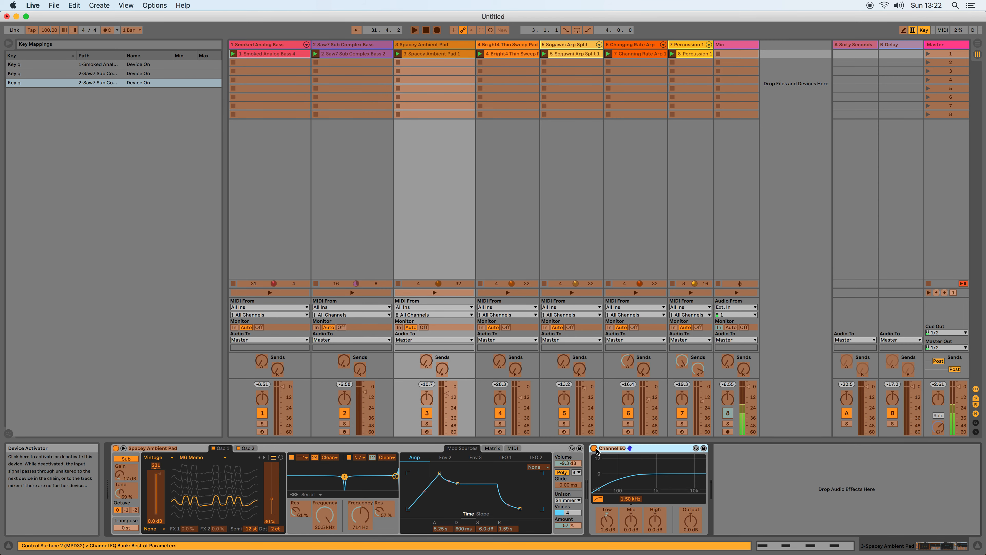
pyautogui.press('q')
pyautogui.click(503, 44)
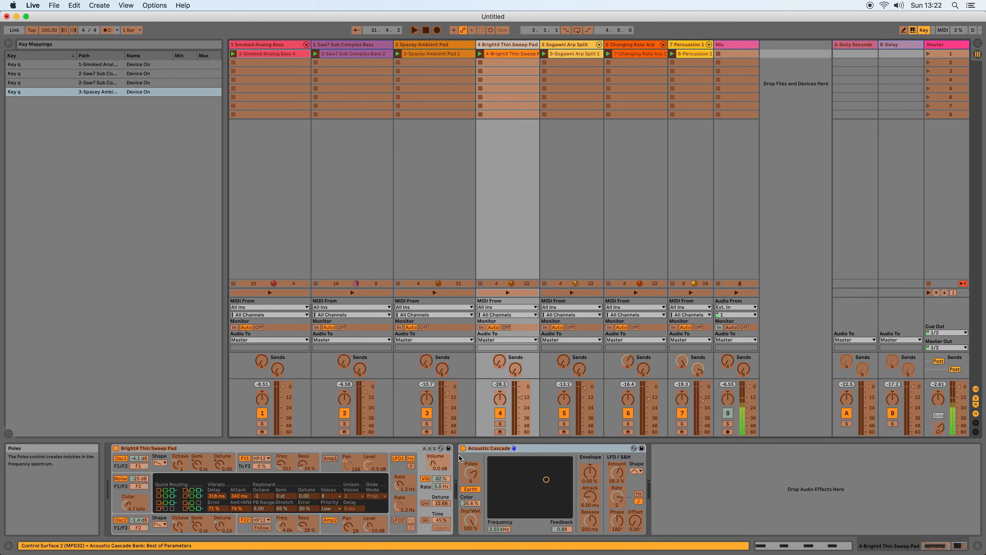
pyautogui.click(463, 448)
pyautogui.press('q')
# Map the Q key to the on/off switches of Sogawni Arp Split's Channel EQ and Changing Rate Arp's Overdrive.
pyautogui.click(566, 45)
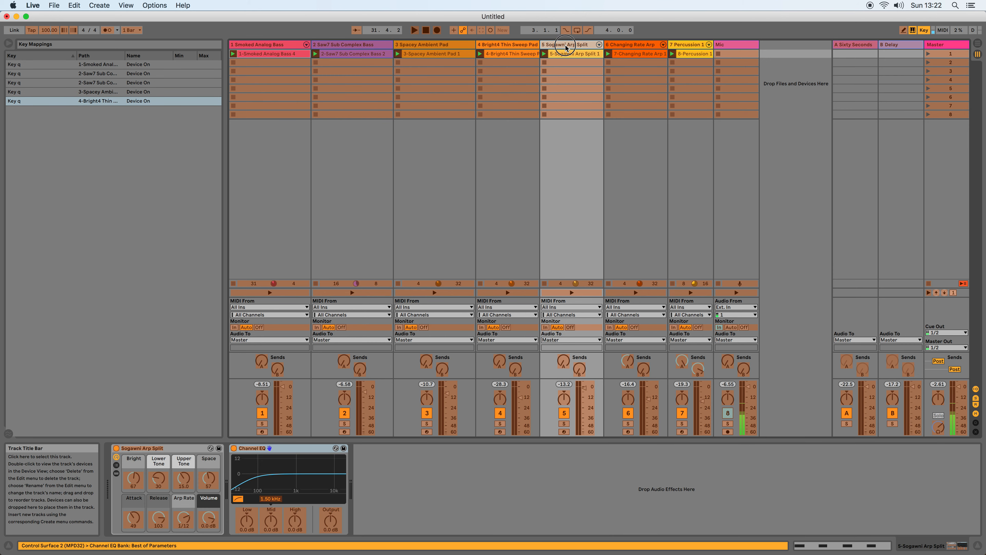
pyautogui.click(234, 448)
pyautogui.press('q')
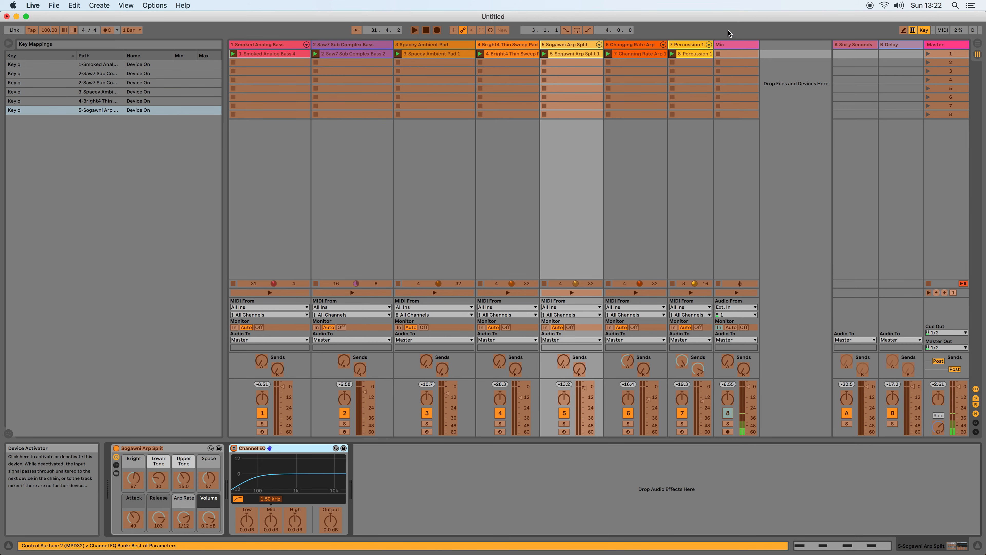
pyautogui.click(641, 45)
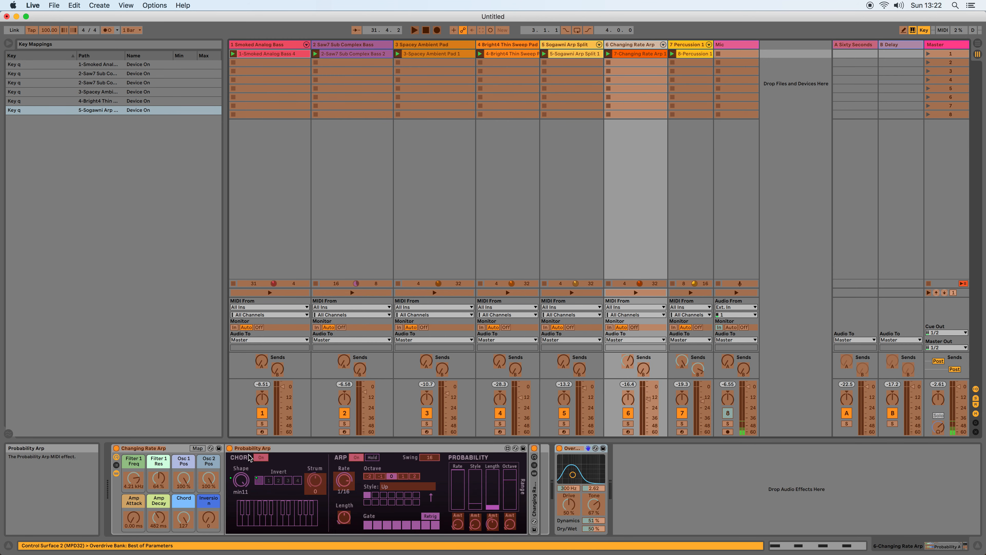
pyautogui.click(559, 448)
pyautogui.press('q')
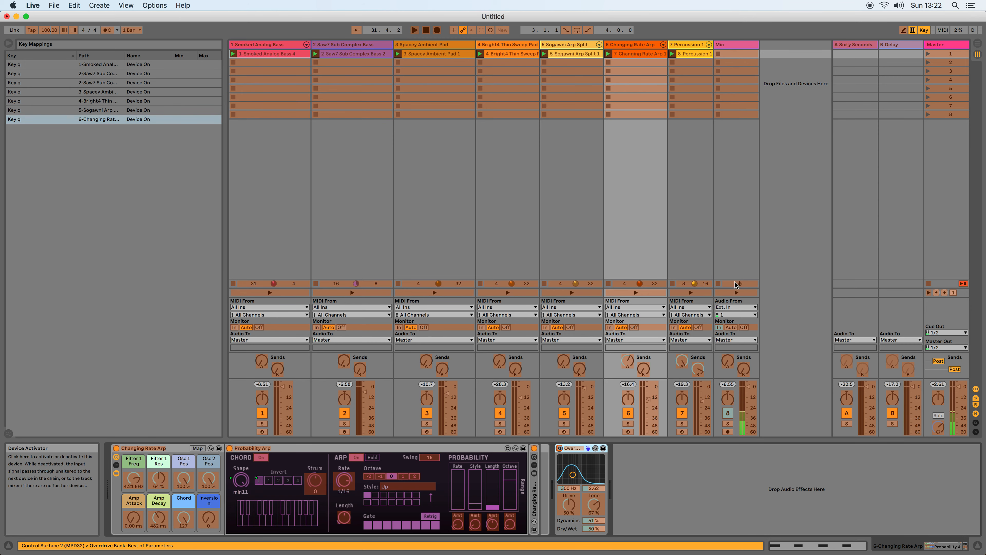
# Map the Q key to the track activator of return A Sixty Seconds and leave key mapping mode.
pyautogui.click(694, 45)
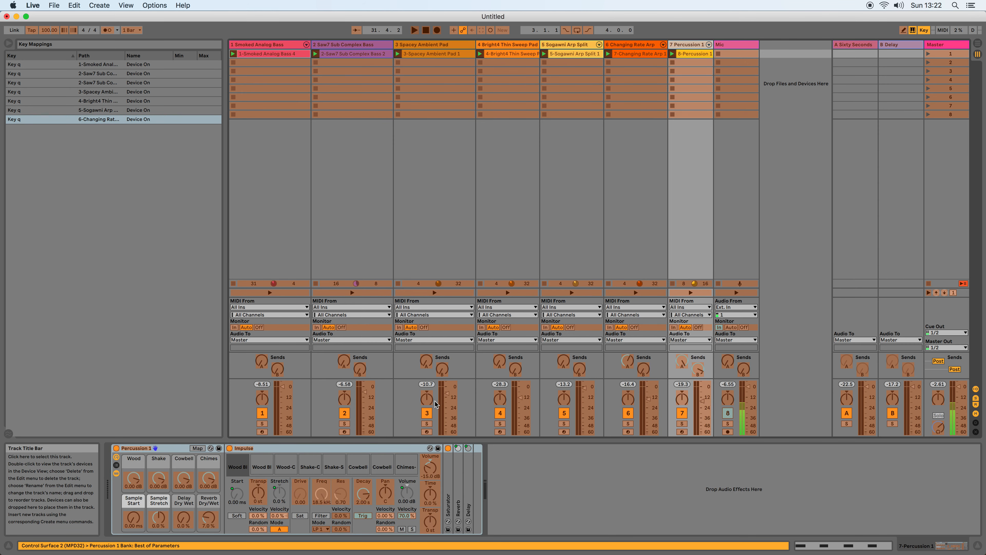
pyautogui.click(846, 413)
pyautogui.press('q')
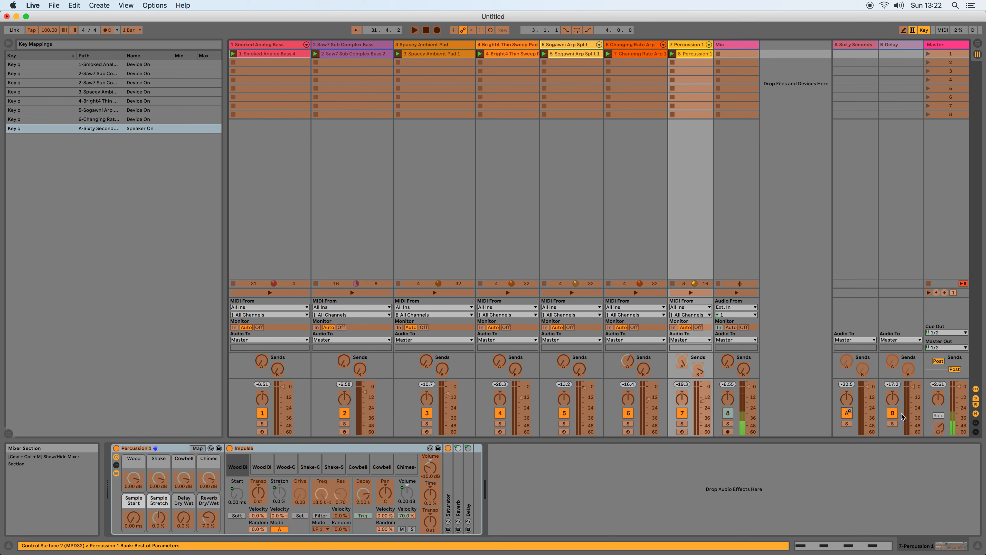
pyautogui.click(925, 30)
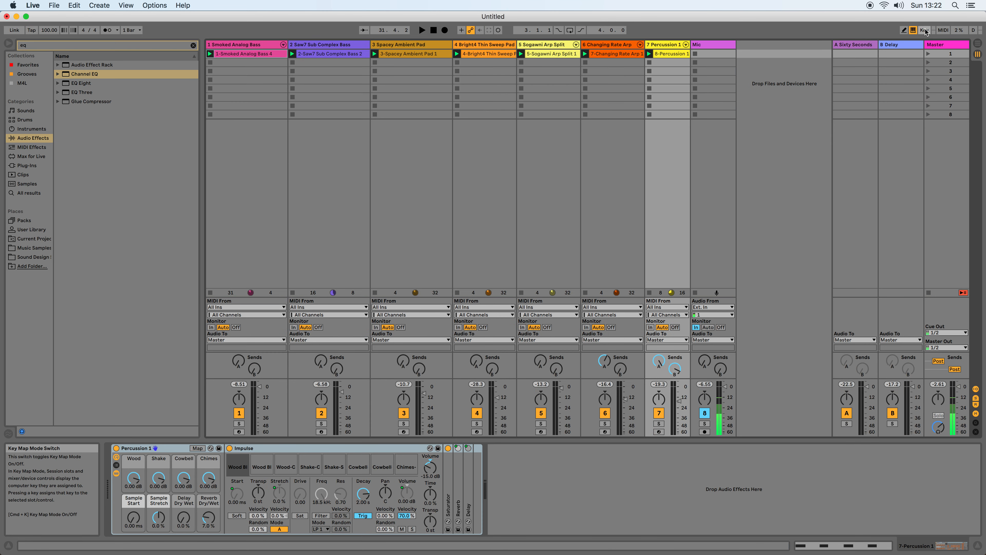
# Test the Q mapping by toggling the effects and checking the devices on Changing Rate Arp, Sogawni Arp Split and Bright4 Thin Sweep Pad.
pyautogui.press('q')
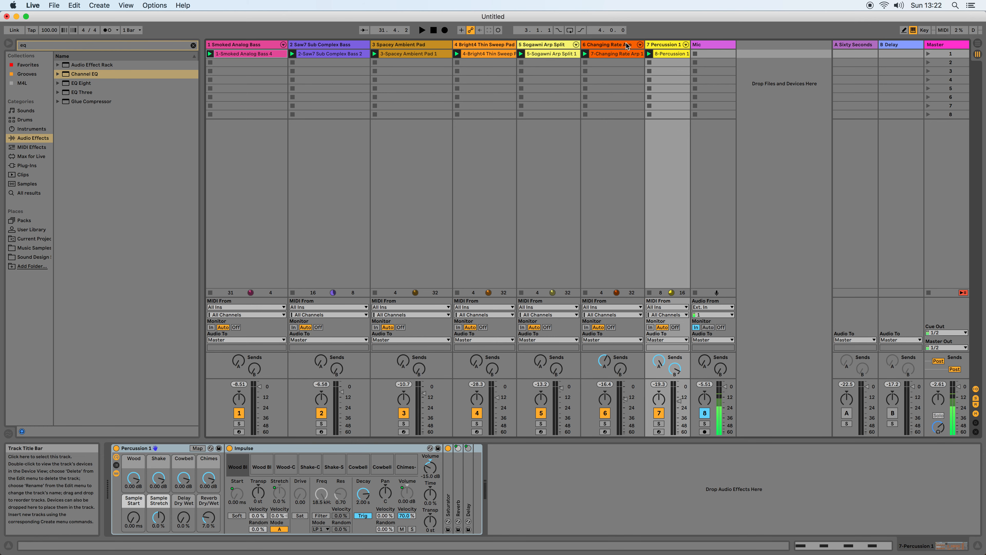
pyautogui.click(603, 44)
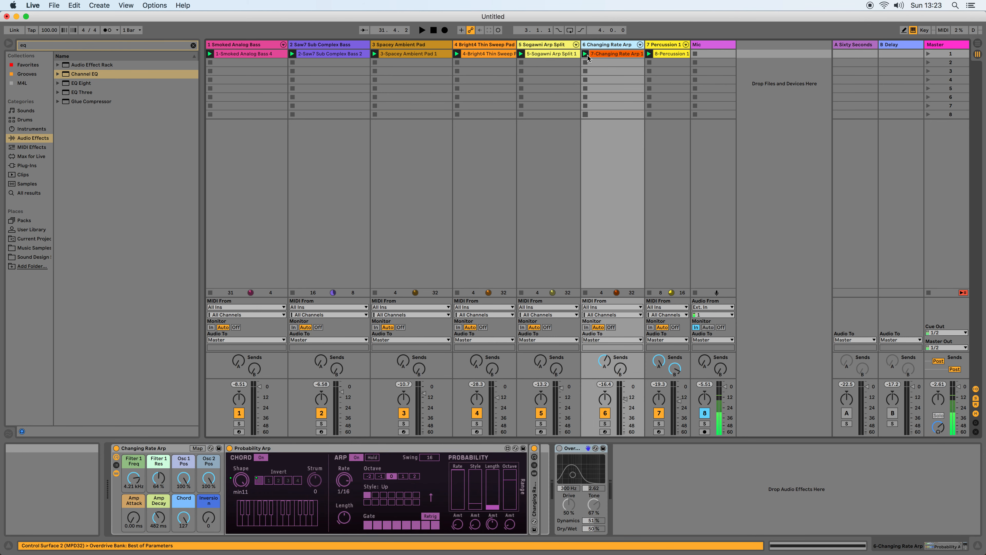
pyautogui.click(551, 47)
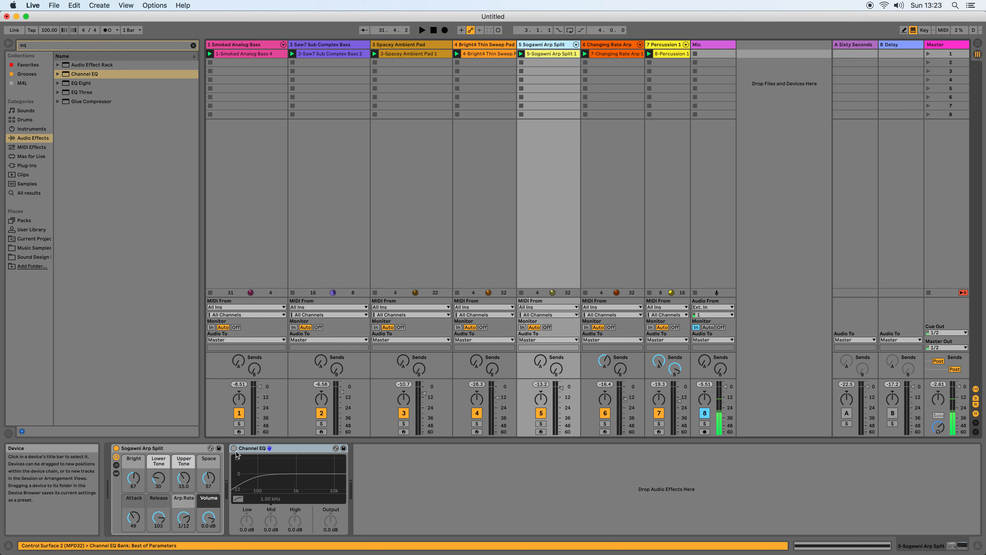
pyautogui.click(487, 47)
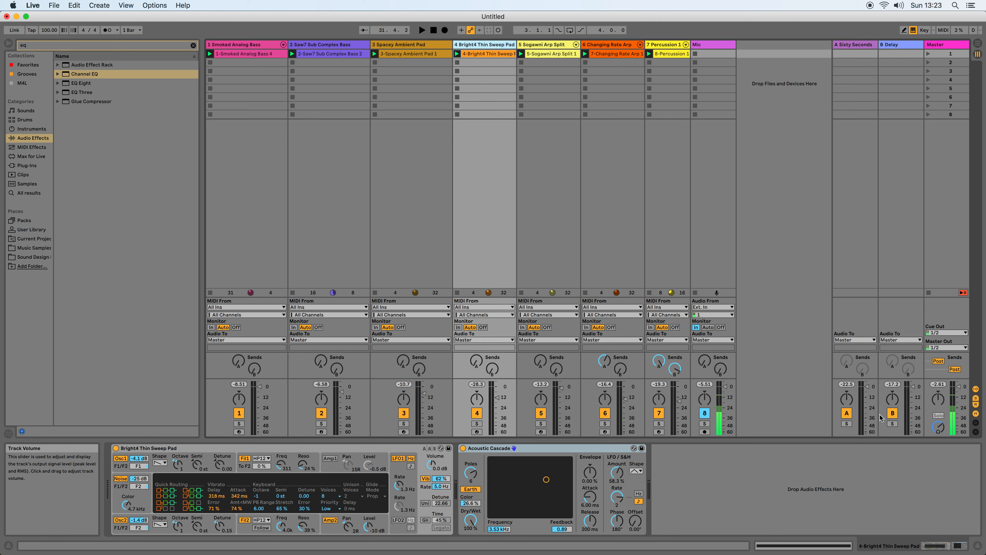
# Play the set and compare the mix with the mapped effects bypassed and active.
pyautogui.press('1')
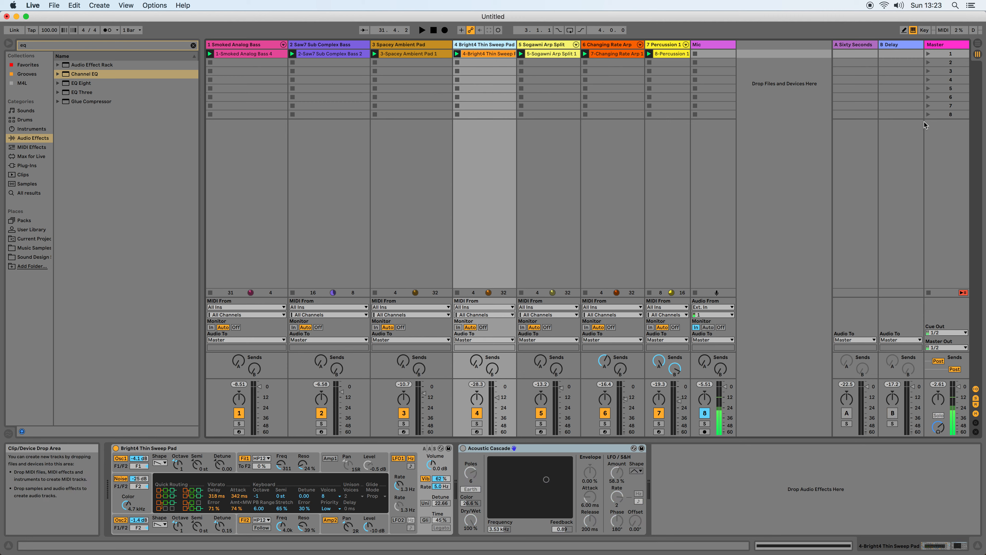
pyautogui.press('space')
pyautogui.press('1')
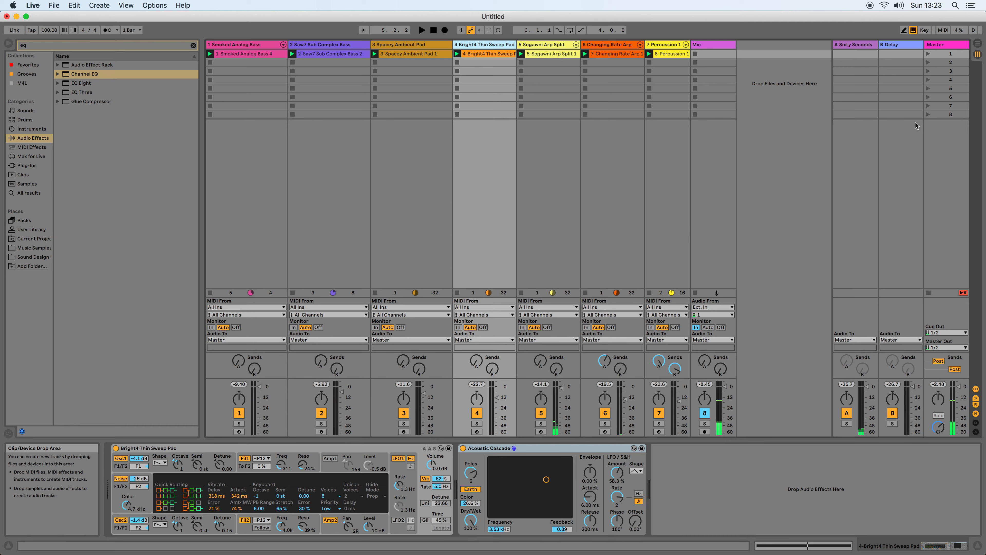
pyautogui.press('space')
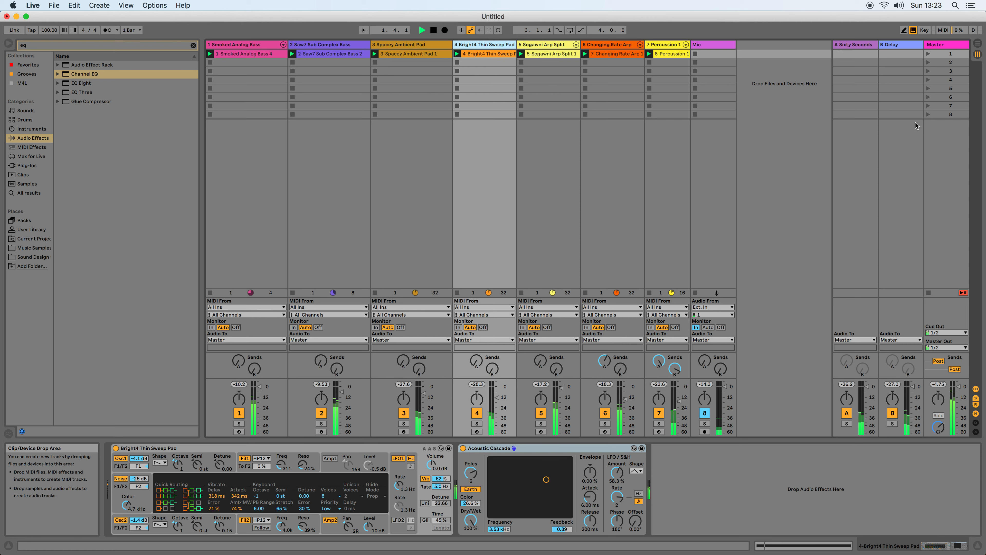
# Set Changing Rate Arp's Overdrive bandpass to 280 Hz with bandwidth 1.74, and Spacey Ambient Pad's Channel EQ low gain to -0.4 dB.
pyautogui.click(603, 48)
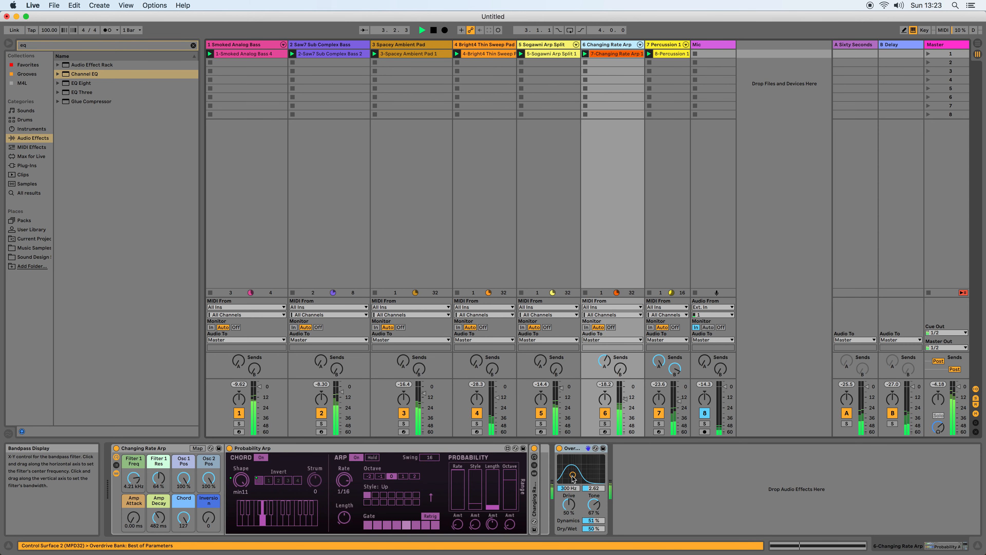
pyautogui.moveTo(572, 474); pyautogui.dragTo(573, 480)
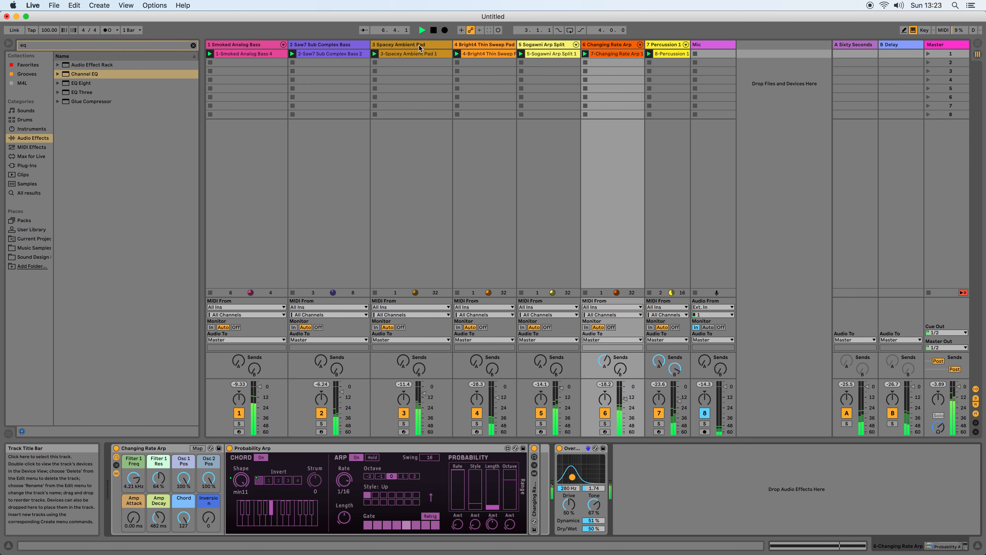
pyautogui.click(440, 86)
pyautogui.moveTo(607, 521); pyautogui.dragTo(606, 506)
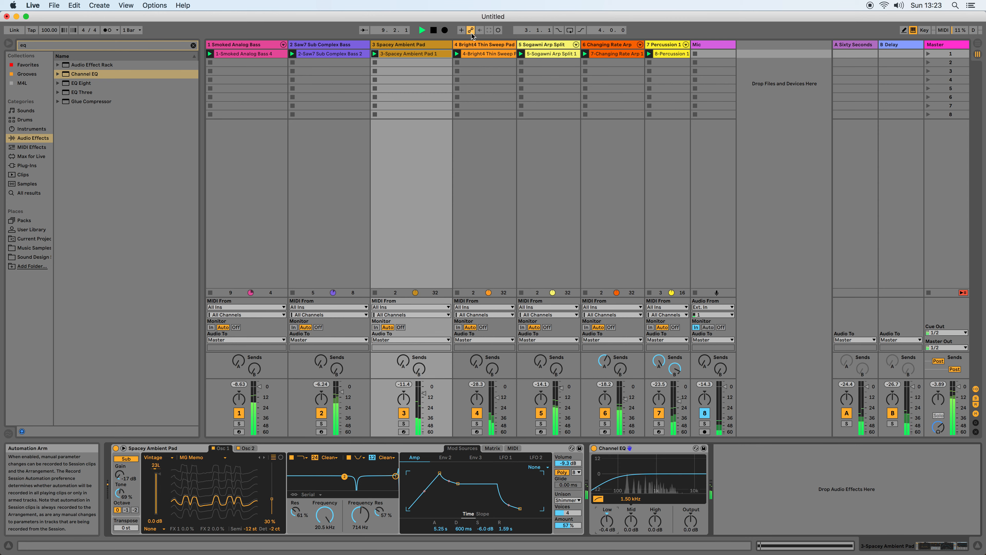
# Set Acoustic Cascade's dry/wet on Bright4 Thin Sweep Pad to 46.8 % and raise the Smoked Analog Bass track volume.
pyautogui.click(475, 44)
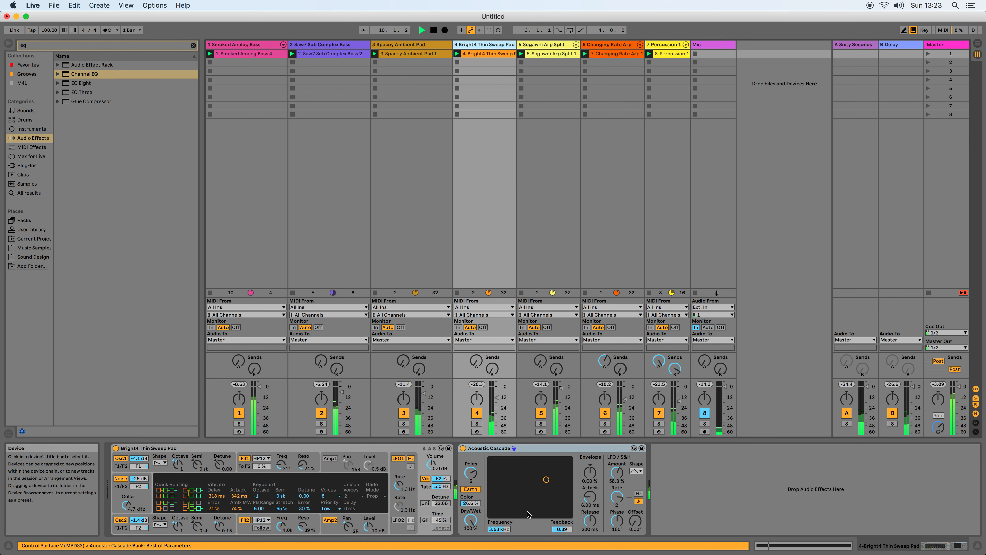
pyautogui.moveTo(471, 520); pyautogui.dragTo(470, 537)
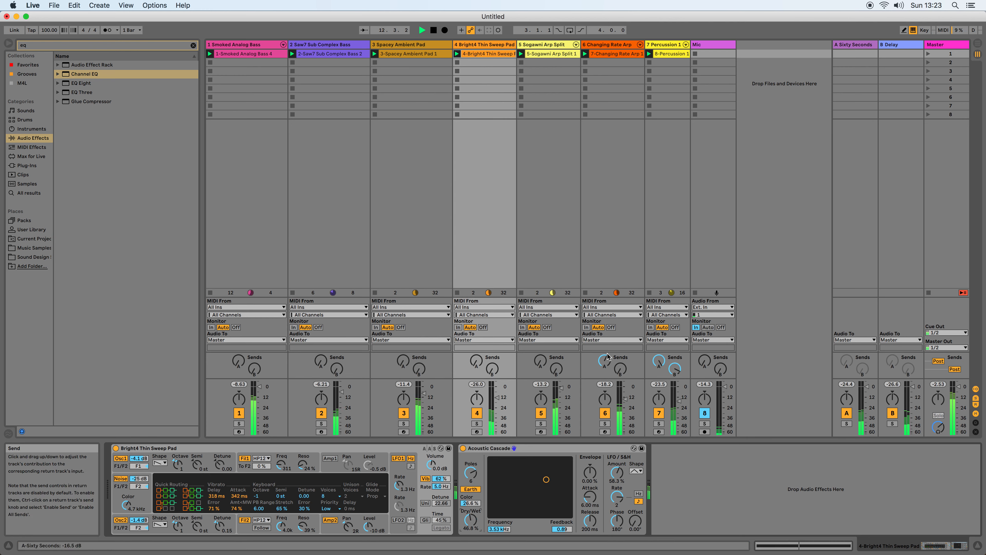
pyautogui.click(261, 387)
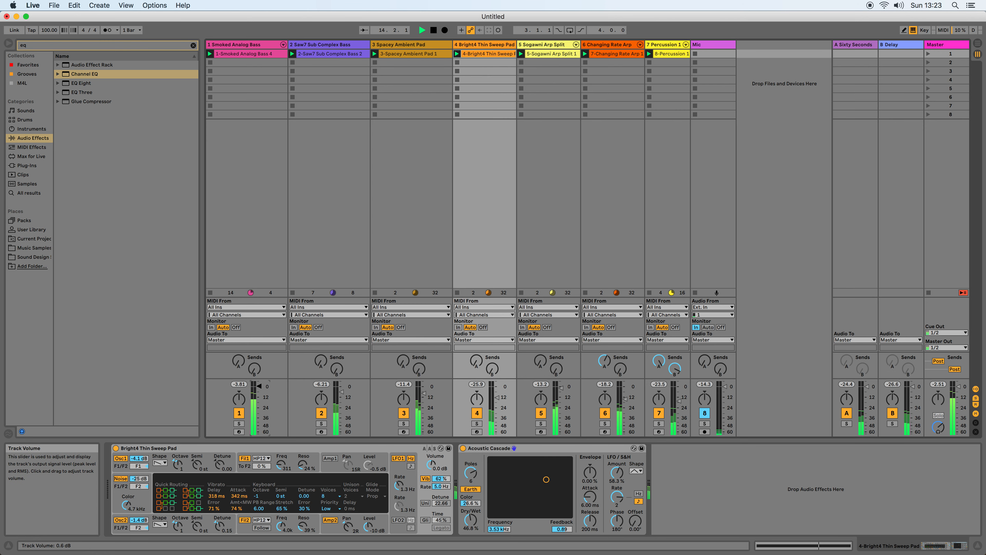
# Enter hot-swap for the Smoked Analog Bass instrument and preview Analog bass presets from Bass Floor Bounce through Short2 Plucked Bass.
pyautogui.click(266, 45)
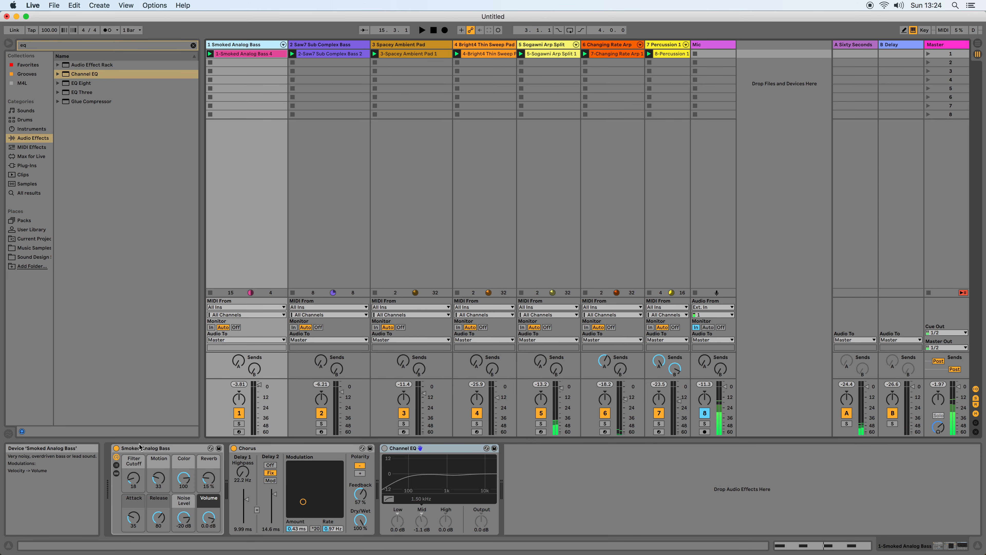
pyautogui.click(210, 449)
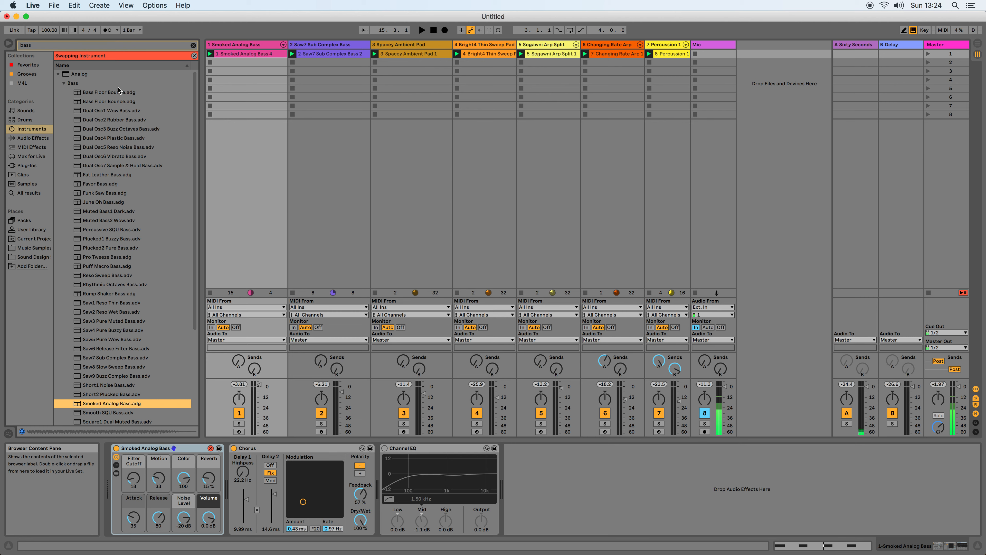
pyautogui.click(109, 93)
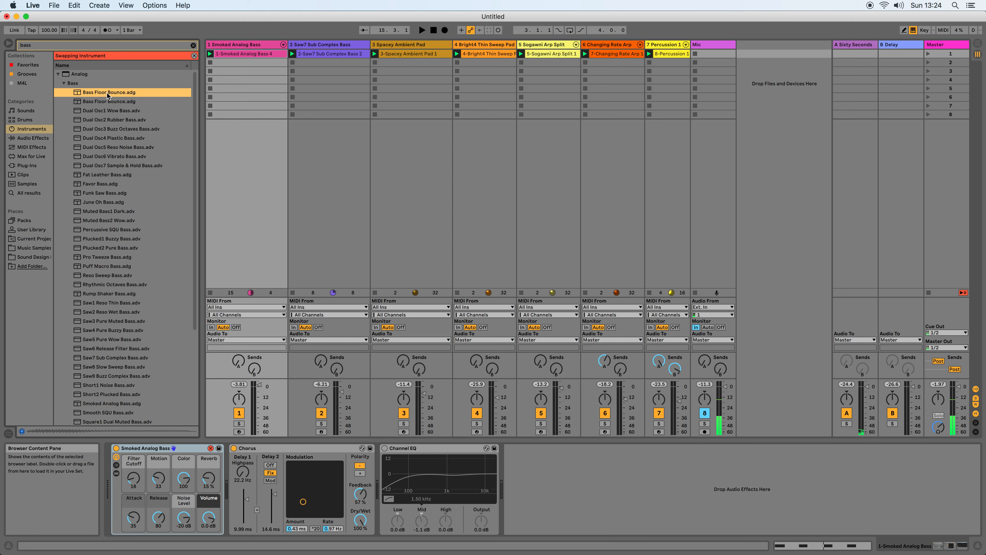
pyautogui.click(106, 102)
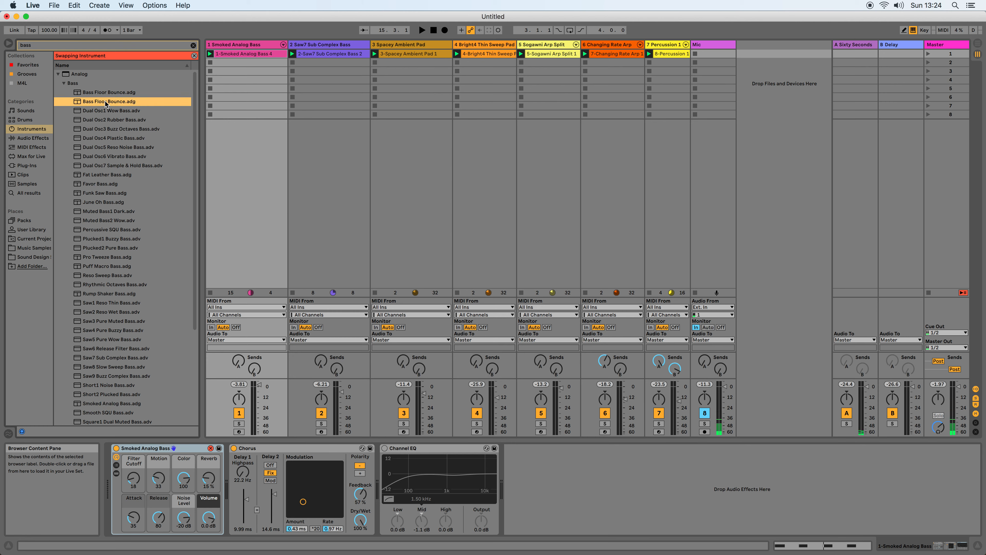
pyautogui.click(96, 119)
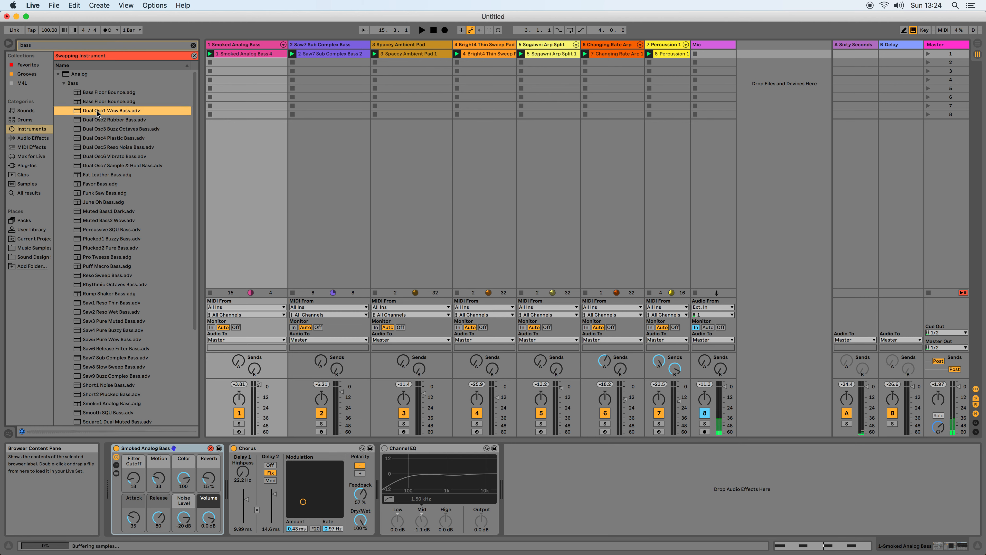
pyautogui.click(100, 176)
pyautogui.click(107, 184)
pyautogui.click(103, 211)
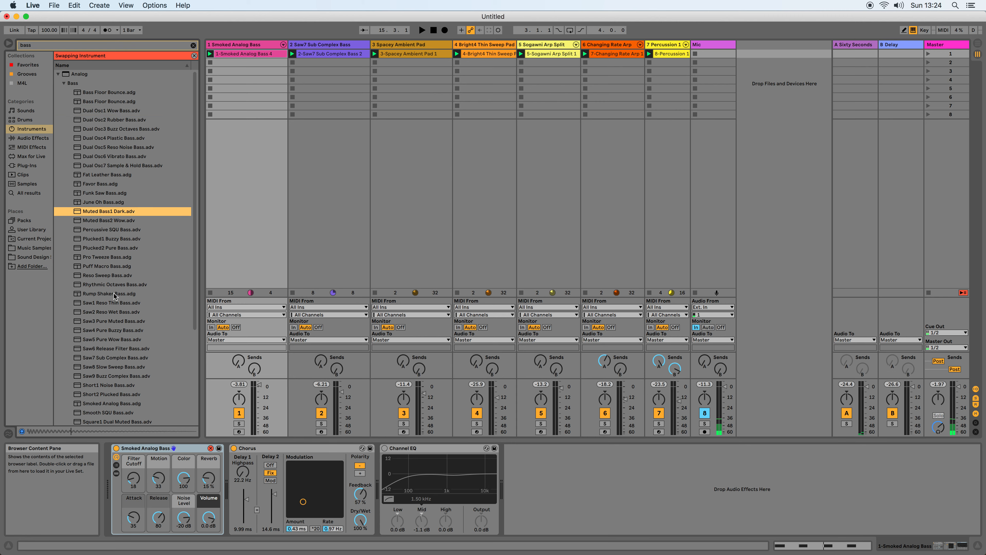
pyautogui.scroll(-3, 105, 274)
pyautogui.click(106, 272)
pyautogui.scroll(-4, 106, 272)
pyautogui.click(103, 304)
pyautogui.click(109, 323)
pyautogui.scroll(-4, 111, 349)
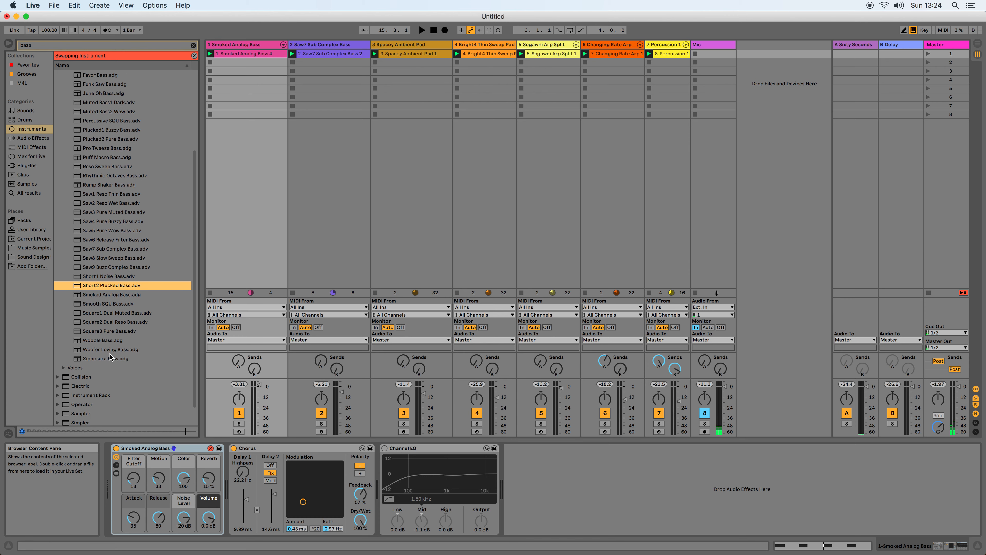
# Try Short2 Plucked, Smooth SQU, Square1 Dual Muted, Square2 Dual Reso and Square3 Pure Bass on the first track during playback.
pyautogui.doubleClick(99, 285)
pyautogui.press('space')
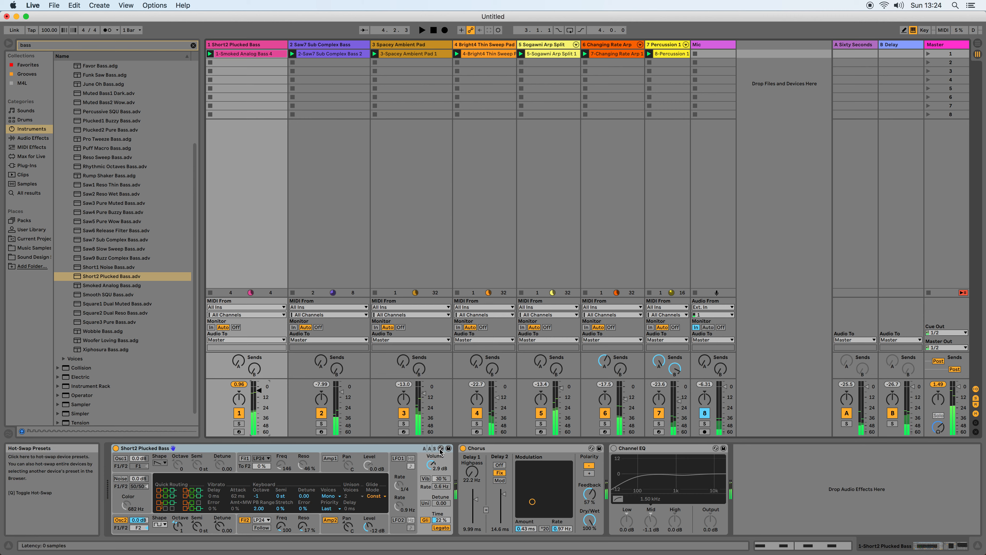
pyautogui.click(173, 448)
pyautogui.doubleClick(111, 304)
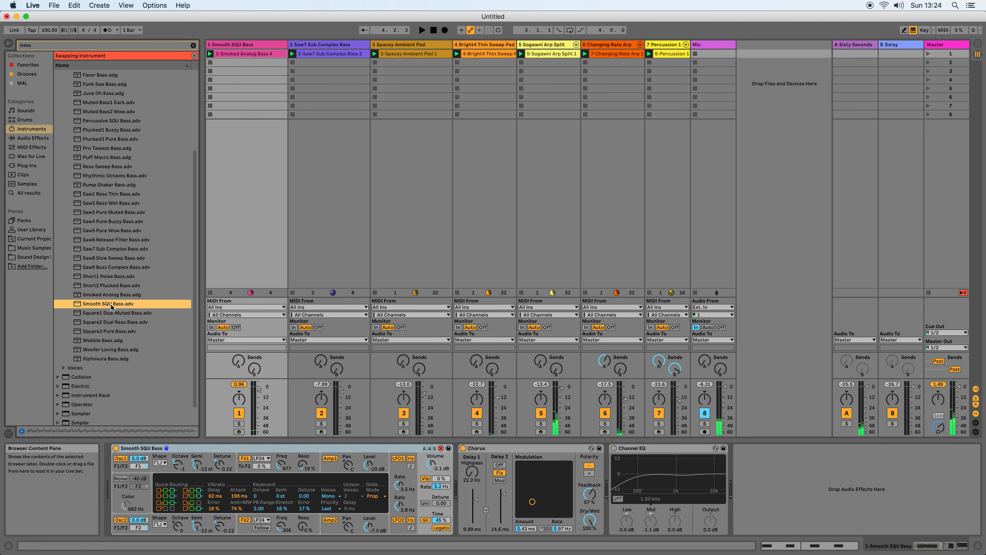
pyautogui.doubleClick(132, 314)
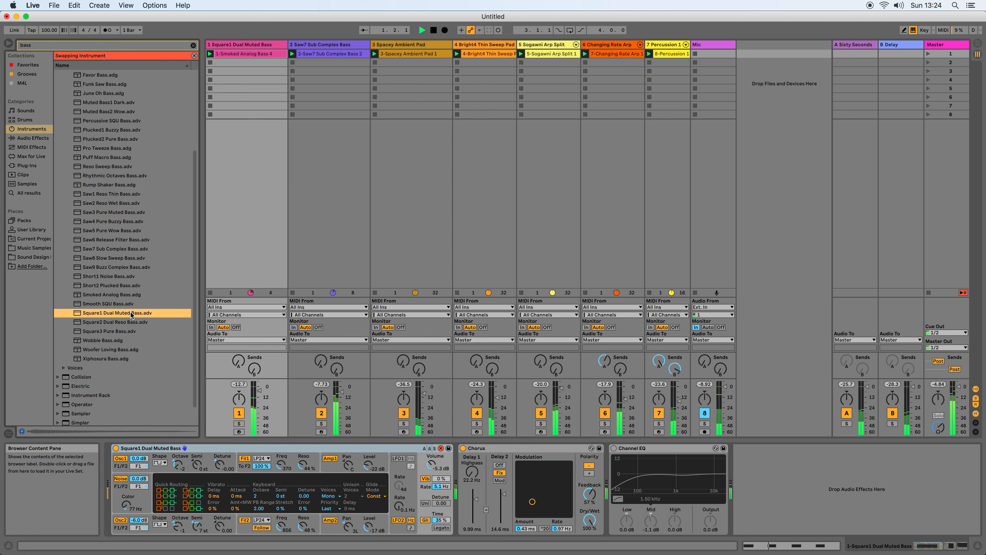
pyautogui.doubleClick(123, 322)
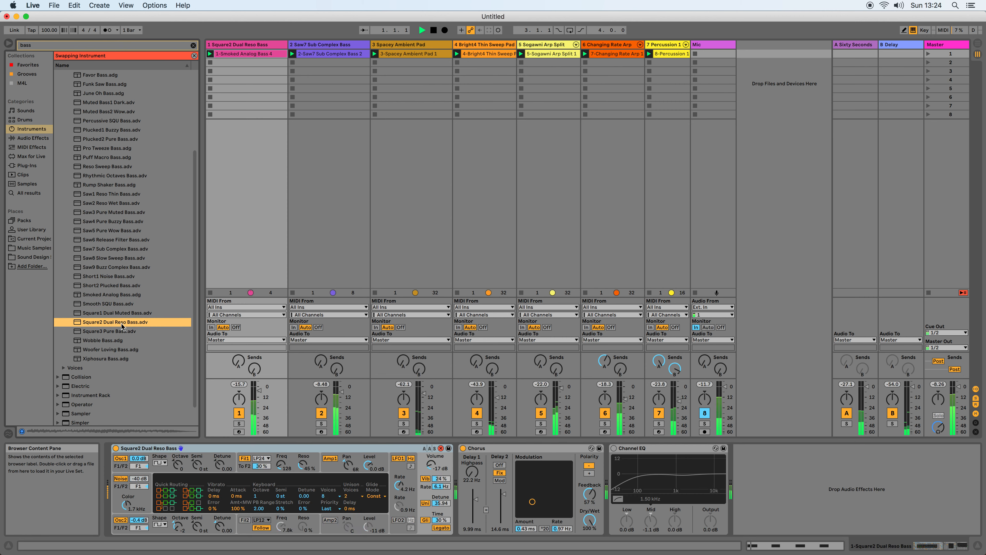
pyautogui.doubleClick(117, 333)
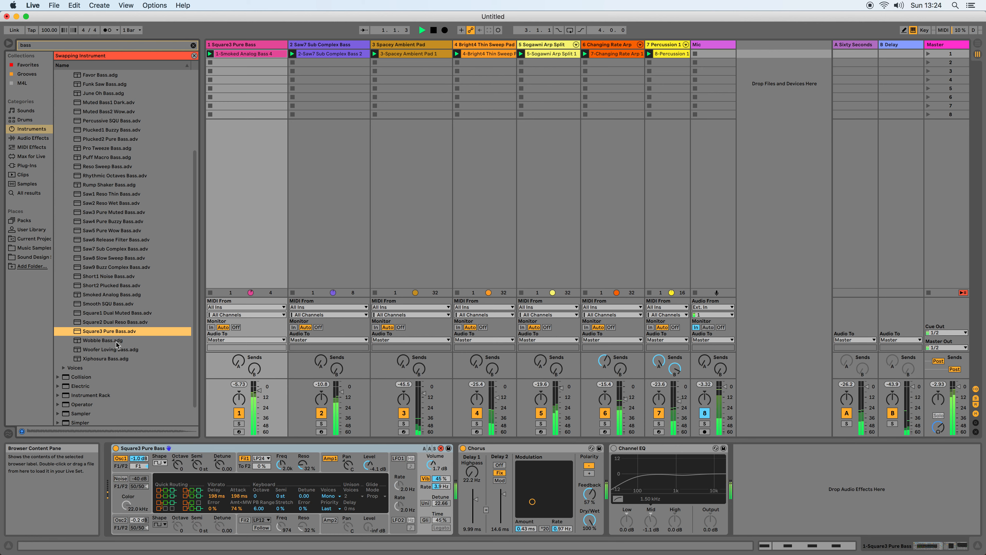
# Try the Woofer Loving Bass and Xiphosura Bass presets on the first track.
pyautogui.scroll(-2, 117, 334)
pyautogui.click(106, 329)
pyautogui.doubleClick(106, 329)
pyautogui.scroll(-1, 108, 346)
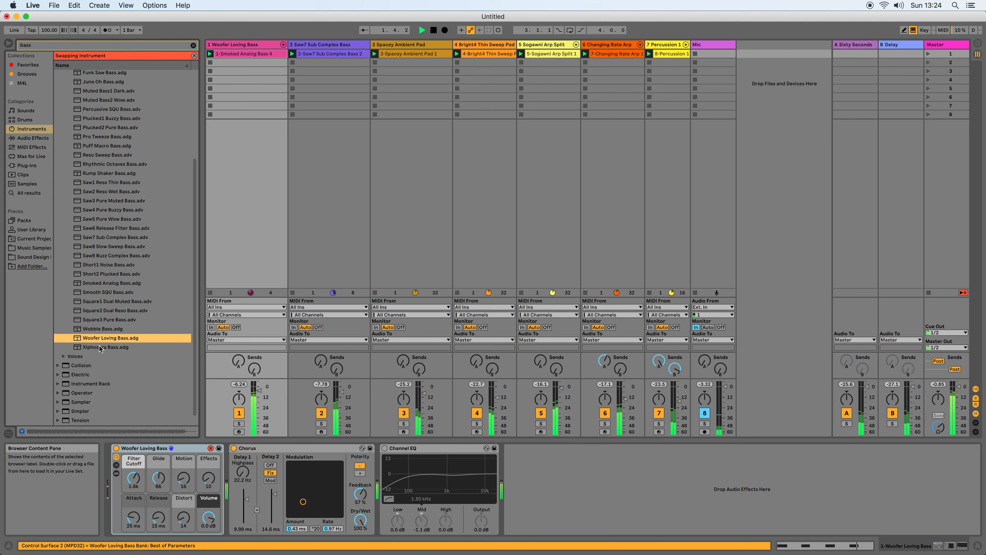
pyautogui.doubleClick(104, 347)
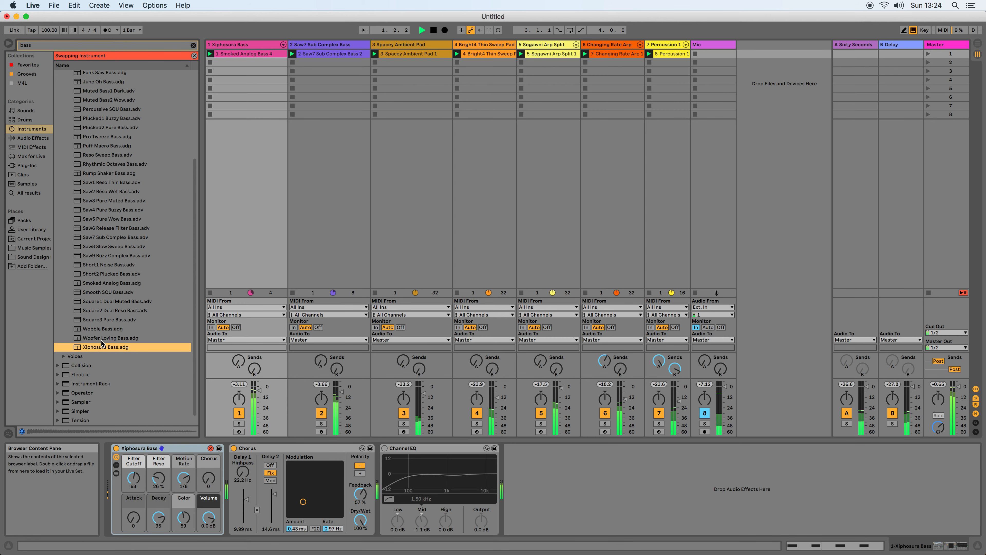
# Try the Wavetable presets Abdominal Bass, Altered Harmonic Bass and Bass Grande on the first track.
pyautogui.scroll(-1, 73, 408)
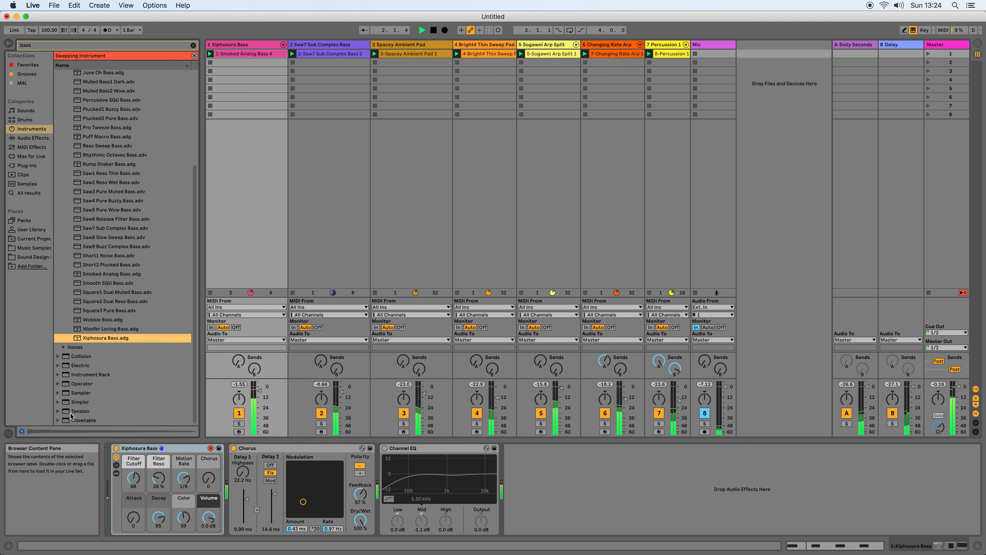
pyautogui.click(58, 421)
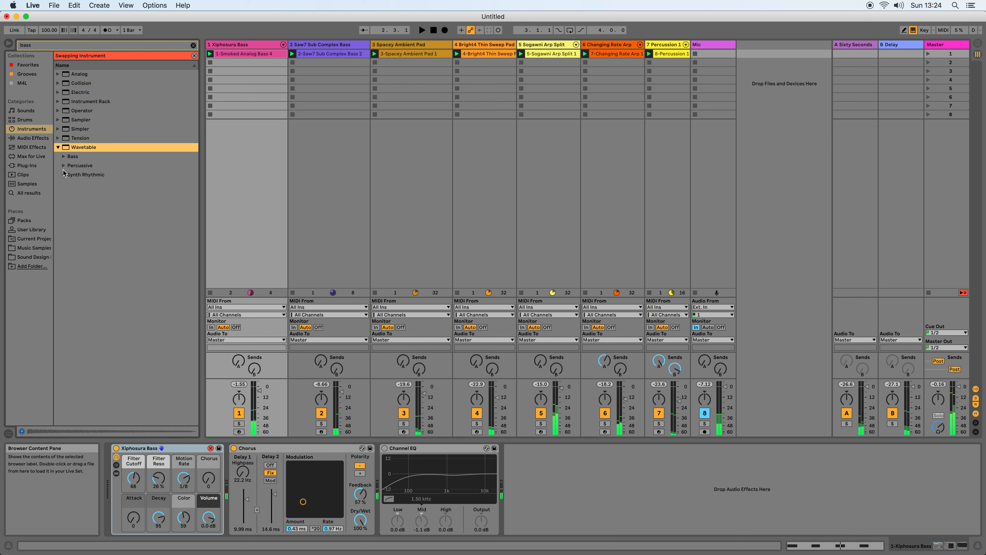
pyautogui.click(64, 156)
pyautogui.doubleClick(92, 166)
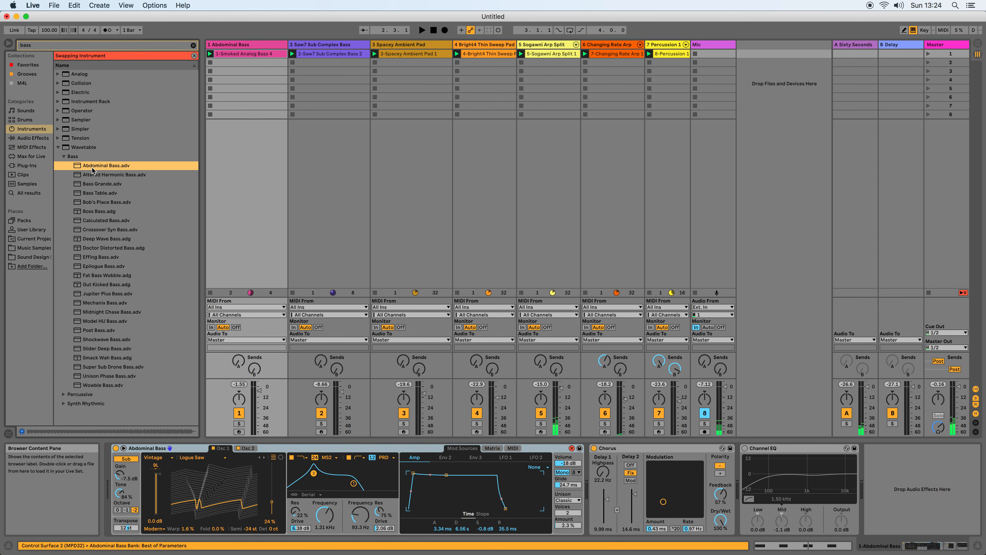
pyautogui.doubleClick(99, 176)
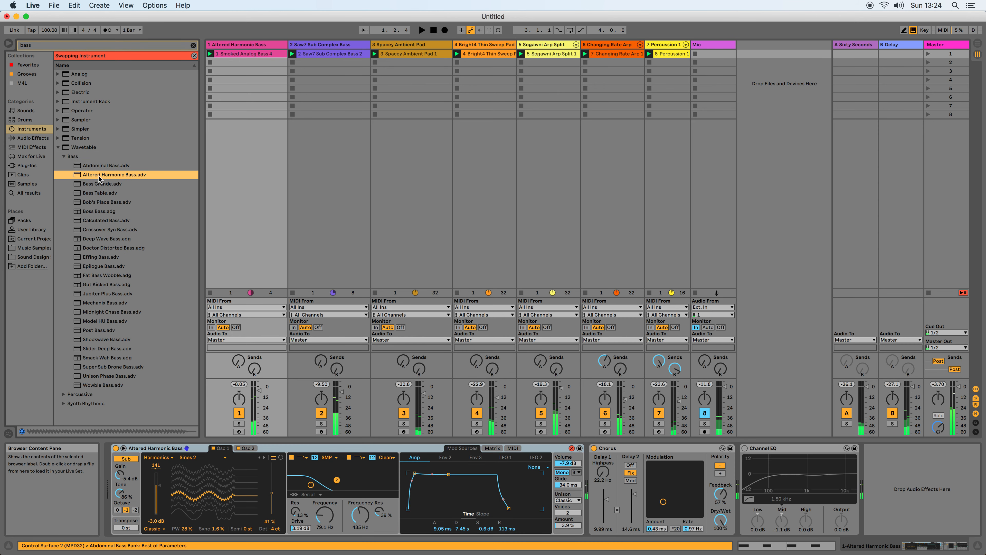
pyautogui.click(97, 188)
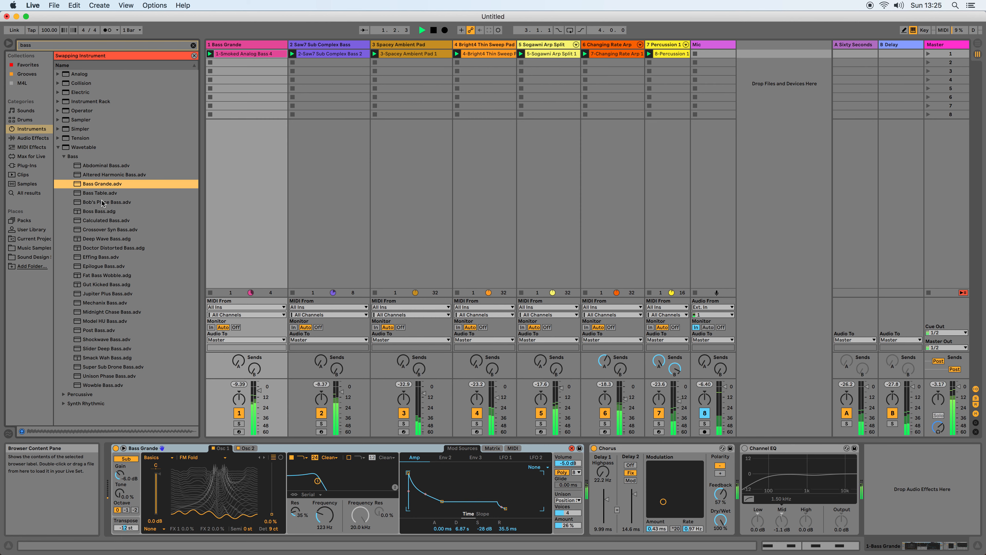
# Preview more Wavetable bass presets, then load Deep Wave Bass on the first track and play the set.
pyautogui.doubleClick(100, 194)
pyautogui.click(101, 203)
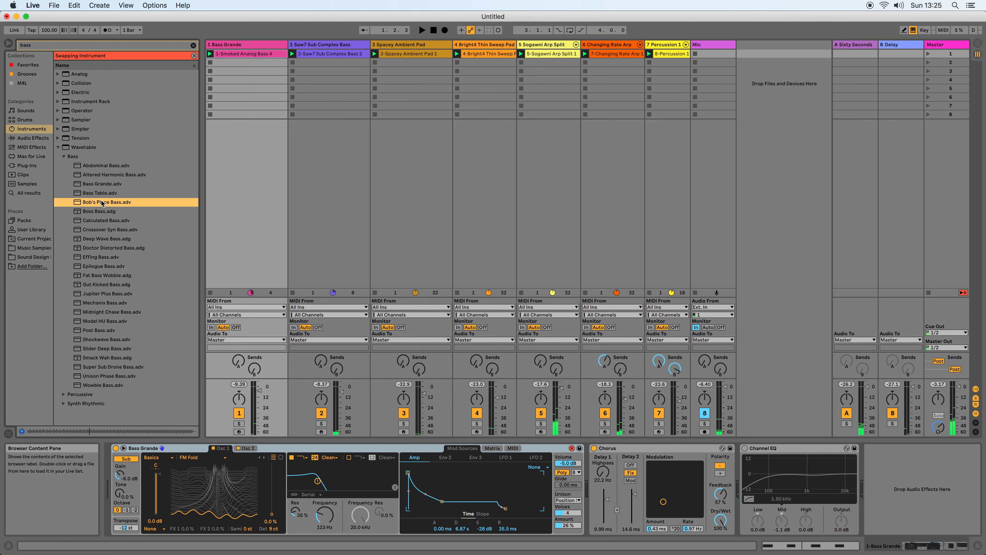
pyautogui.click(99, 211)
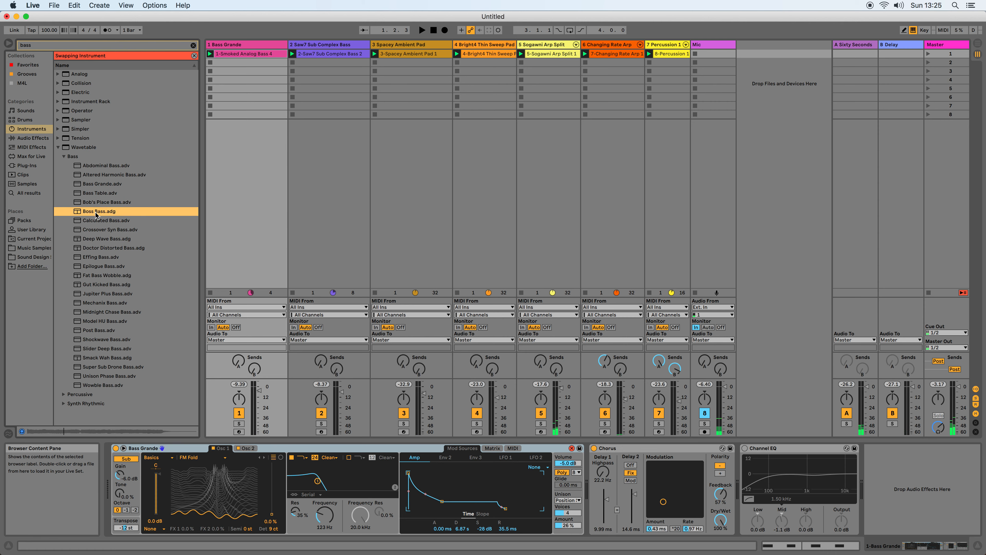
pyautogui.click(96, 247)
pyautogui.click(97, 241)
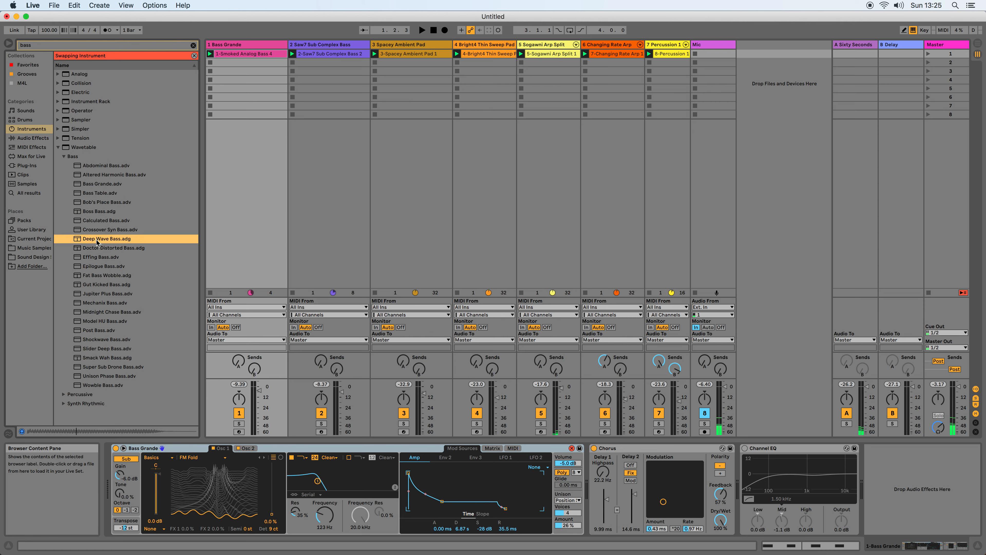
pyautogui.doubleClick(97, 239)
pyautogui.press('space')
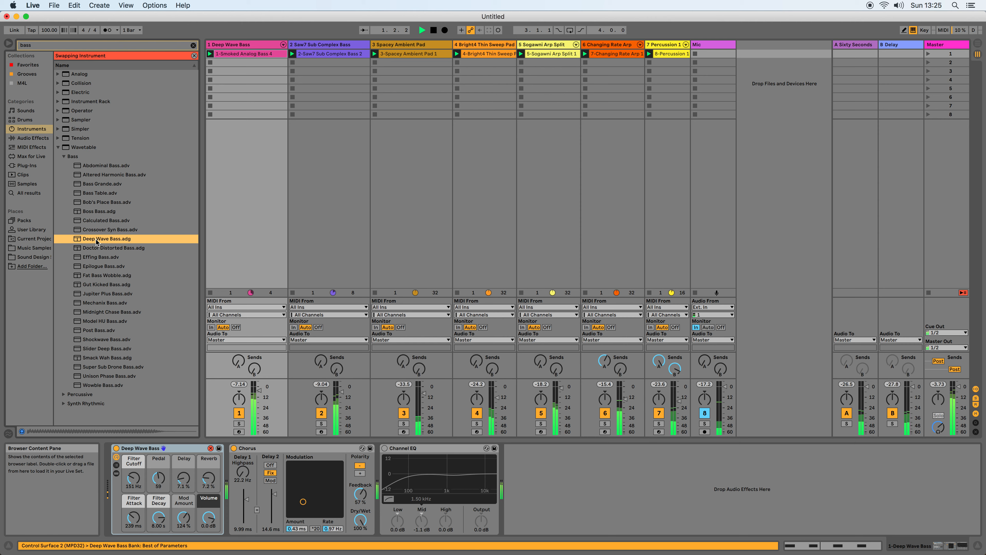
# Try the Wavetable presets Shockwave Bass and Super Sub Drone Bass on the first track.
pyautogui.doubleClick(107, 340)
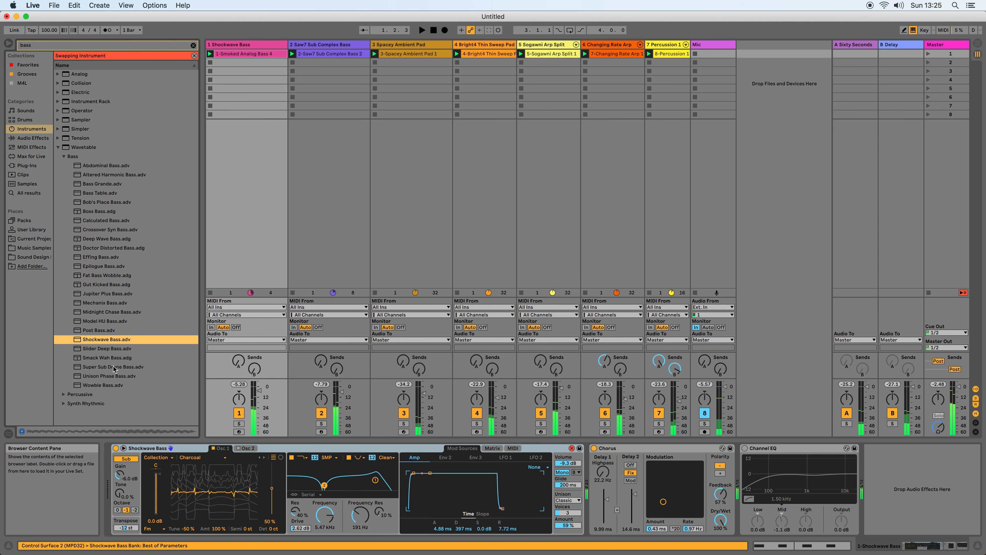
pyautogui.click(110, 359)
pyautogui.doubleClick(111, 367)
pyautogui.press('space')
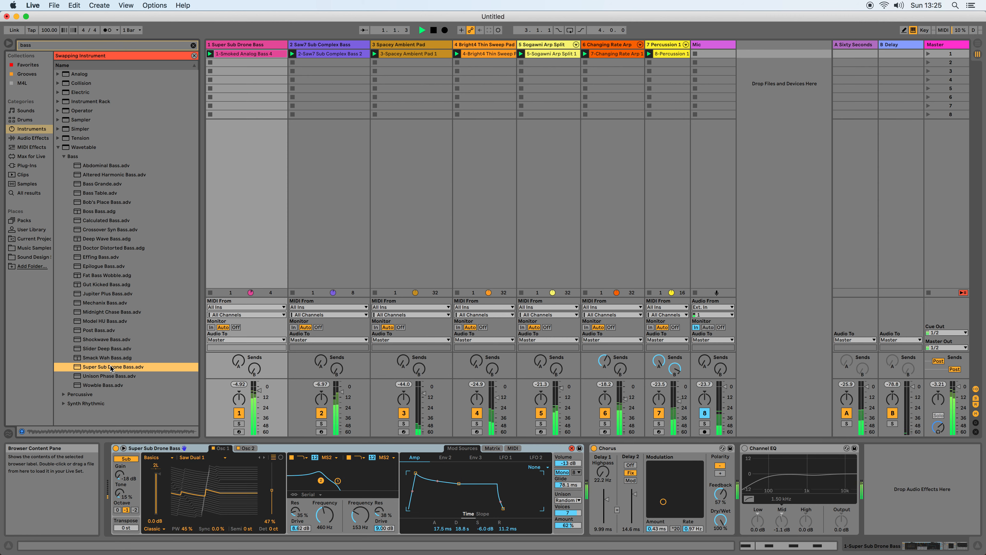
# Swap the first track's instrument for the Analog preset June Oh Bass and play the set.
pyautogui.click(59, 74)
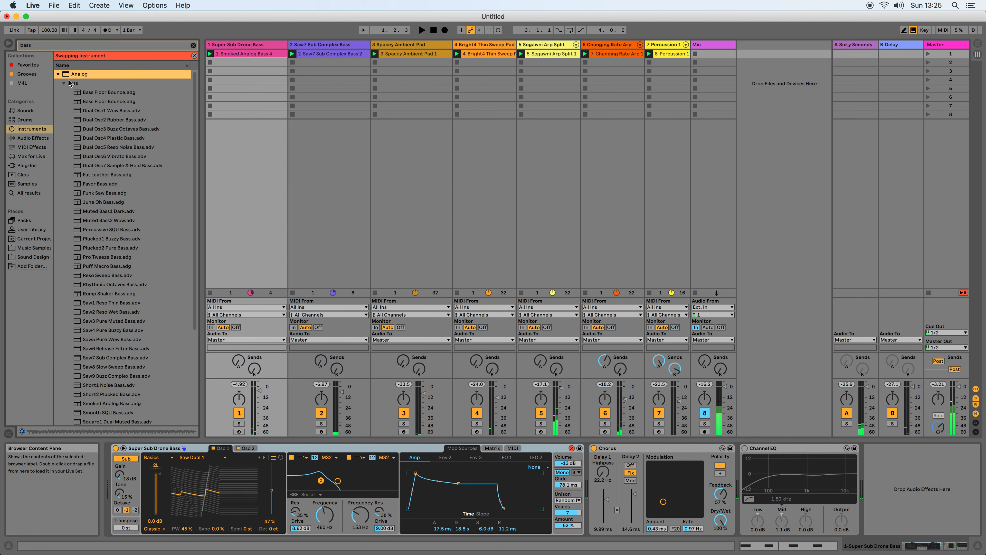
pyautogui.doubleClick(110, 202)
pyautogui.press('space')
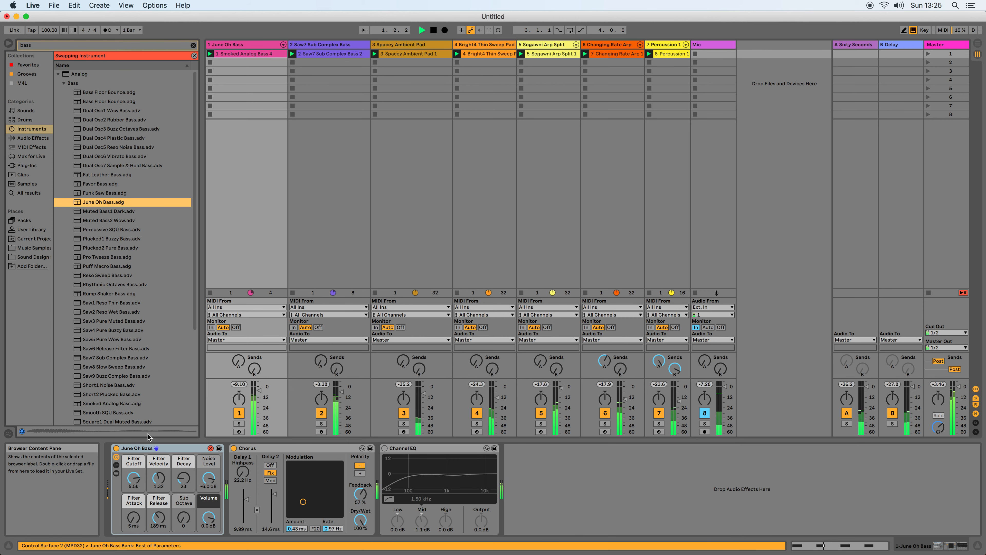
# Set June Oh Bass's filter cutoff to 137 and sub octave to 19, lengthen its filter release, and leave hot-swap mode.
pyautogui.moveTo(133, 478); pyautogui.dragTo(182, 497)
pyautogui.click(159, 517)
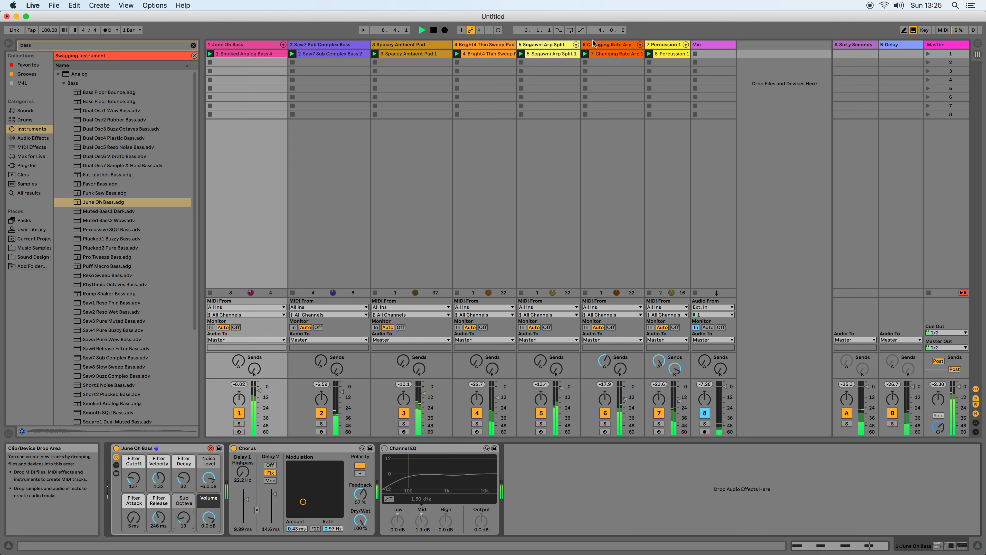
pyautogui.press('q')
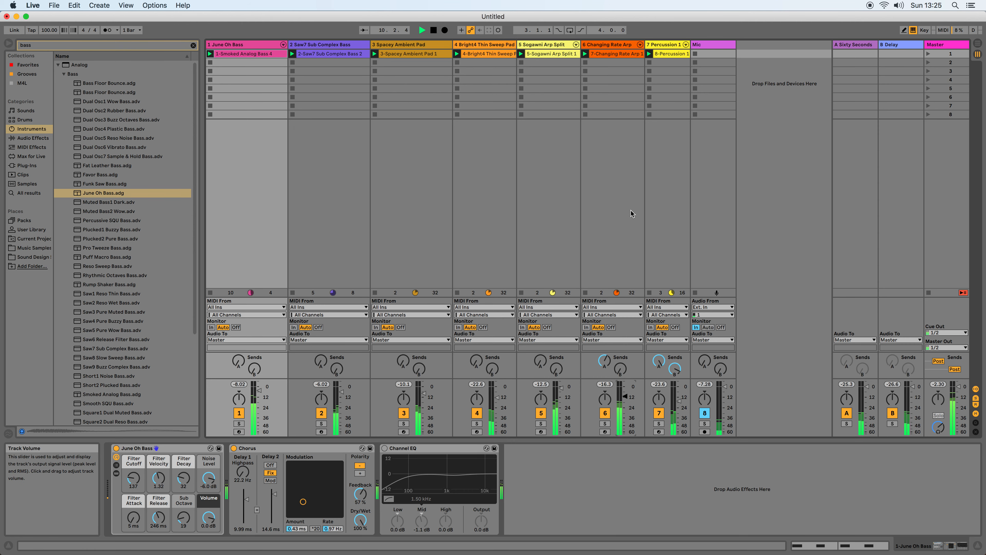
# Raise Changing Rate Arp's send A, set its Delay send to -19.0 dB, and set its Overdrive bandpass to 597 Hz with bandwidth 2.98.
pyautogui.click(609, 45)
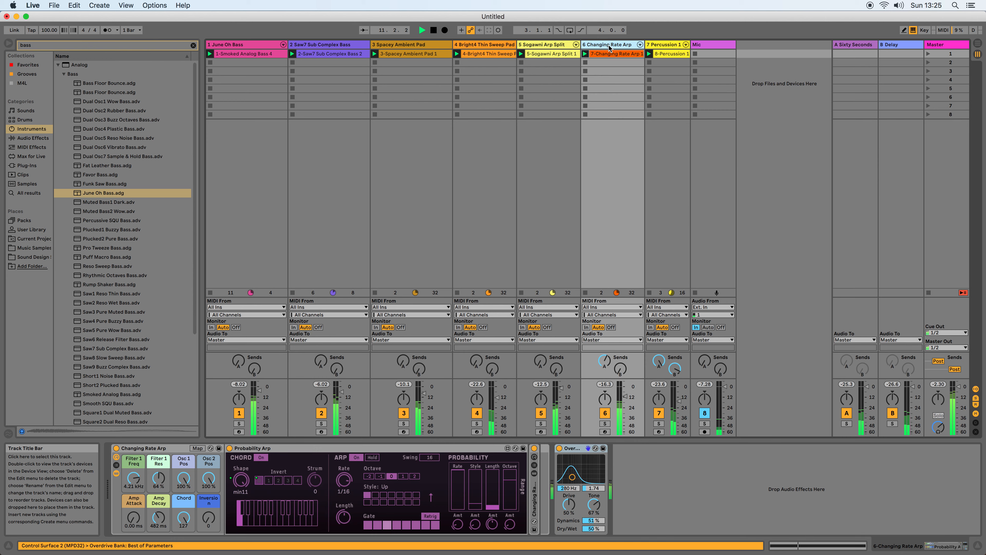
pyautogui.moveTo(605, 361); pyautogui.dragTo(624, 371)
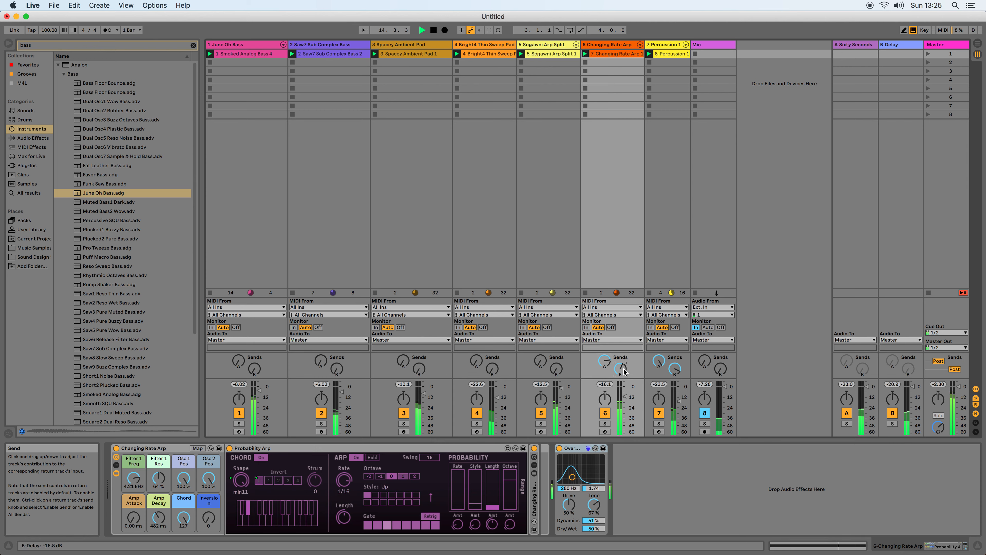
pyautogui.moveTo(622, 369); pyautogui.dragTo(621, 374)
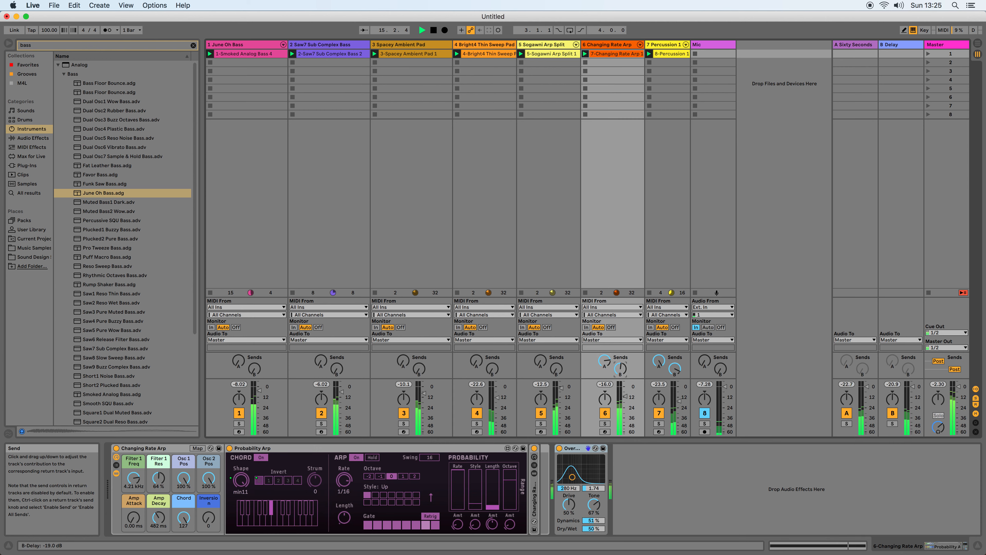
pyautogui.moveTo(572, 477)
pyautogui.mouseDown()
pyautogui.moveTo(589, 474)
pyautogui.moveTo(565, 474)
pyautogui.moveTo(579, 477)
pyautogui.mouseUp()
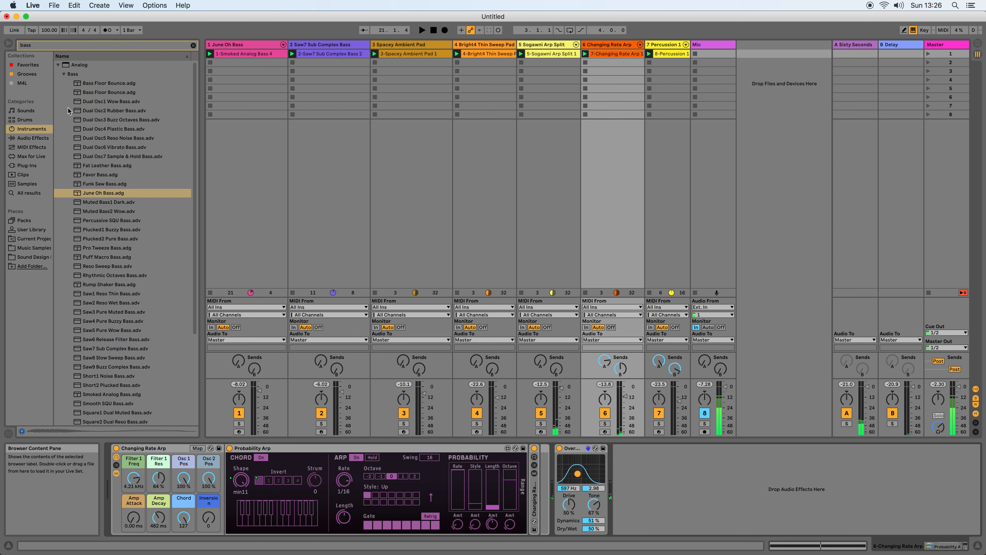
# Show the full list of audio effects in the browser by removing the bass search filter.
pyautogui.click(25, 138)
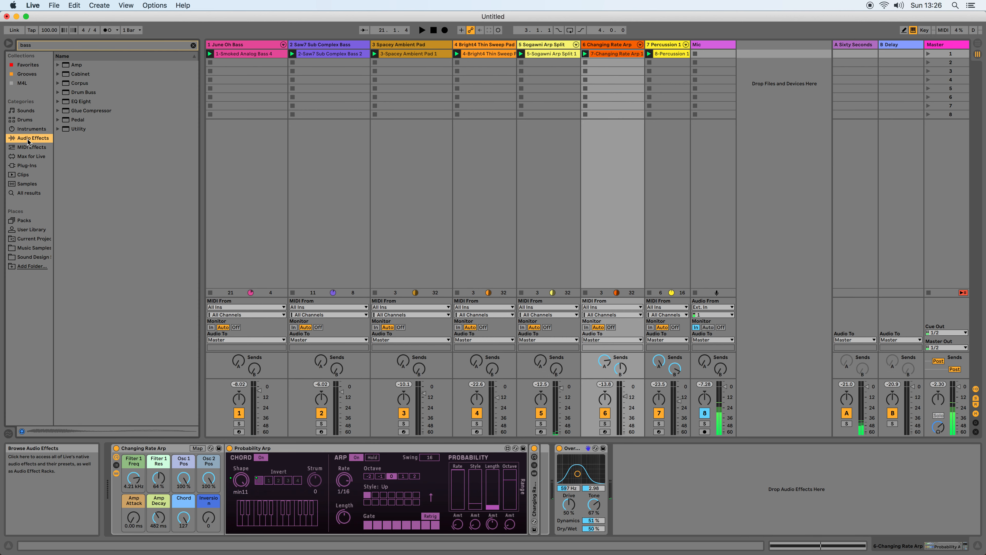
pyautogui.click(194, 45)
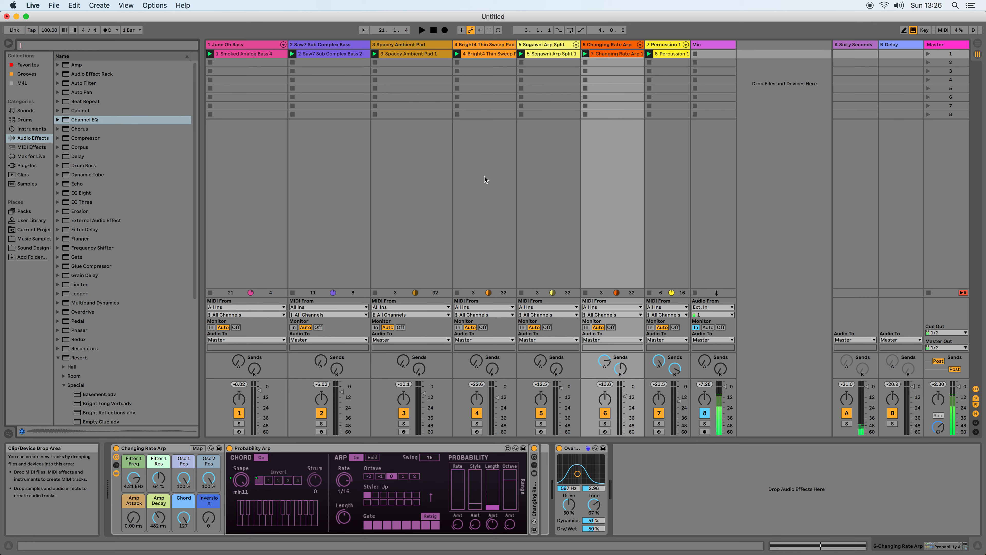